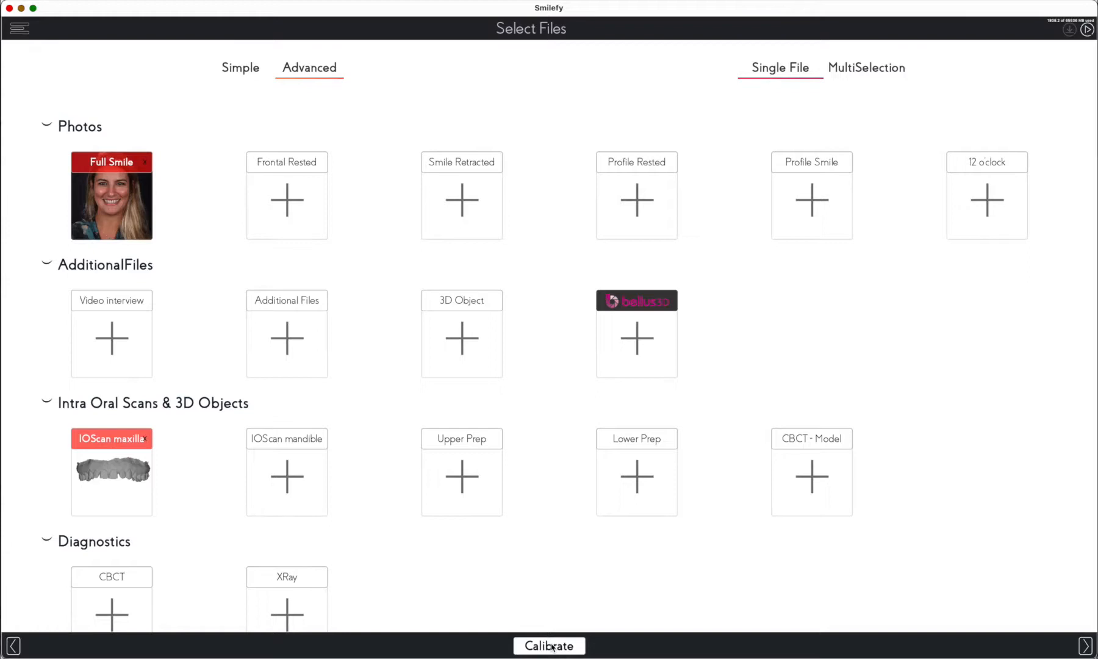
# Step: Start the calibration and align the maxilla scan to the full smile photo by setting matching tooth points on both
pyautogui.click(550, 645)
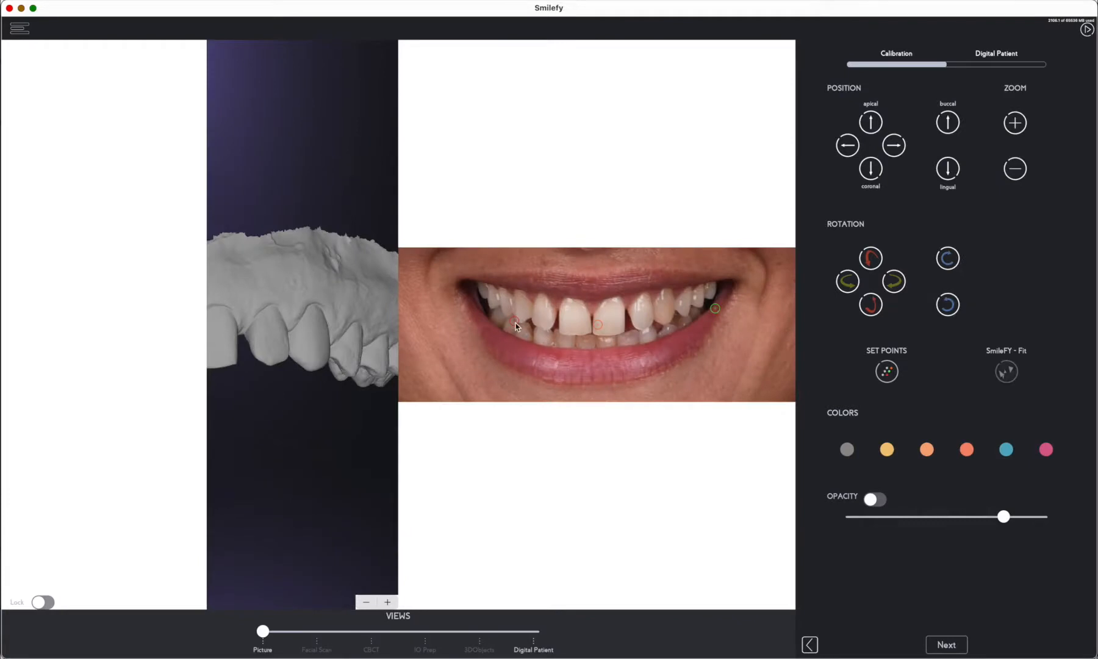
pyautogui.moveTo(516, 324); pyautogui.dragTo(524, 324)
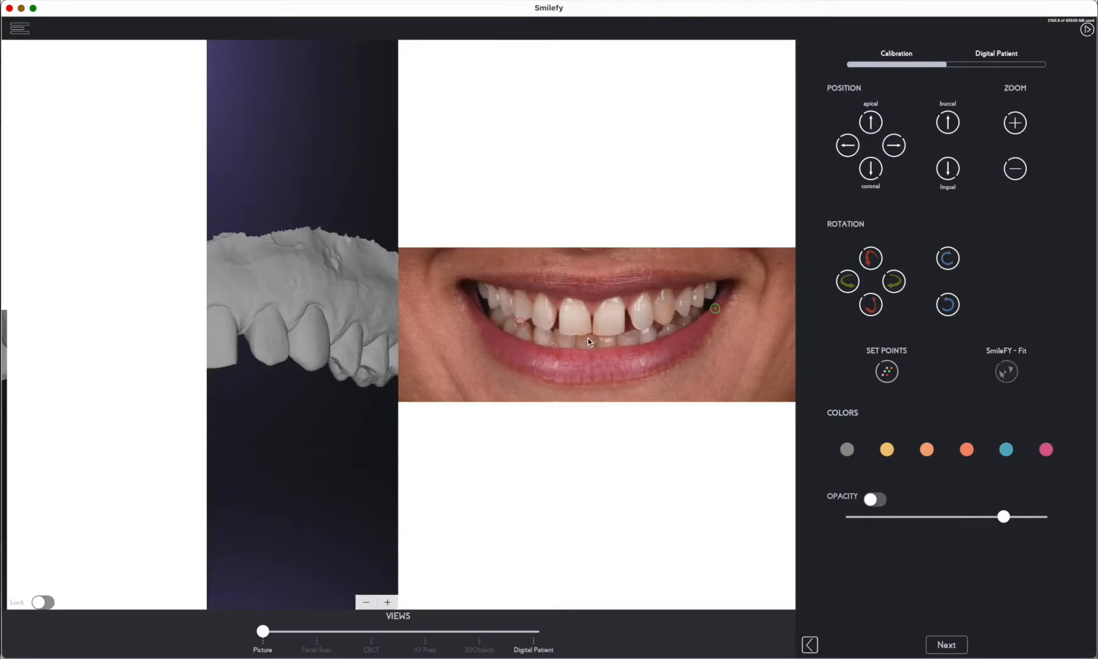
pyautogui.moveTo(715, 309); pyautogui.dragTo(665, 327)
pyautogui.moveTo(289, 335); pyautogui.dragTo(295, 397, button='right')
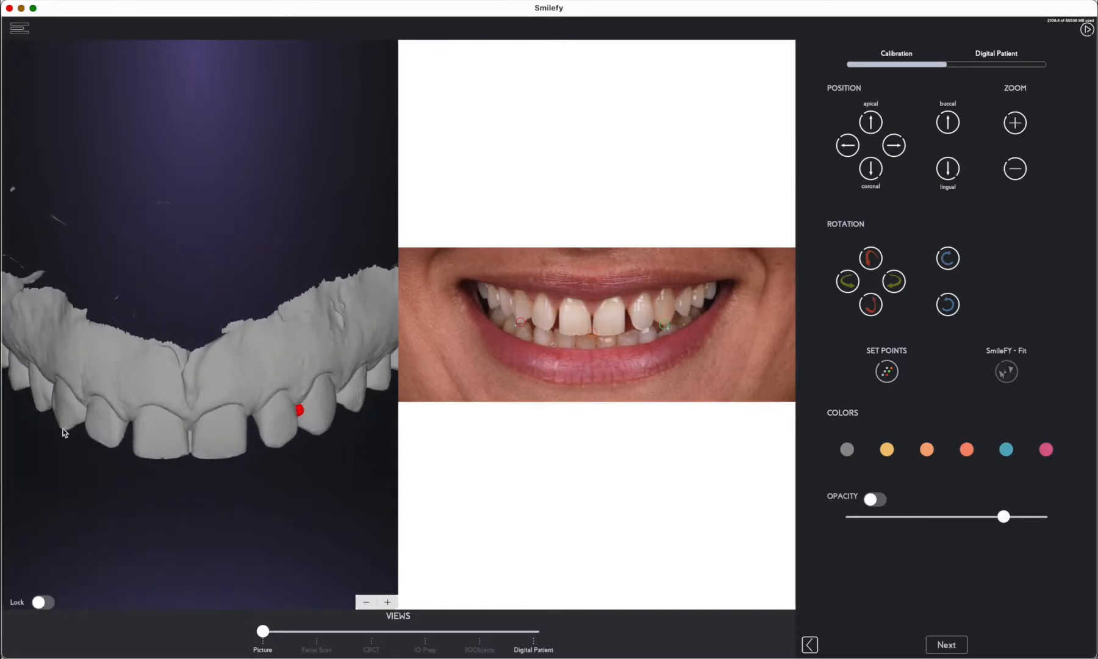
pyautogui.click(65, 432)
pyautogui.click(187, 454)
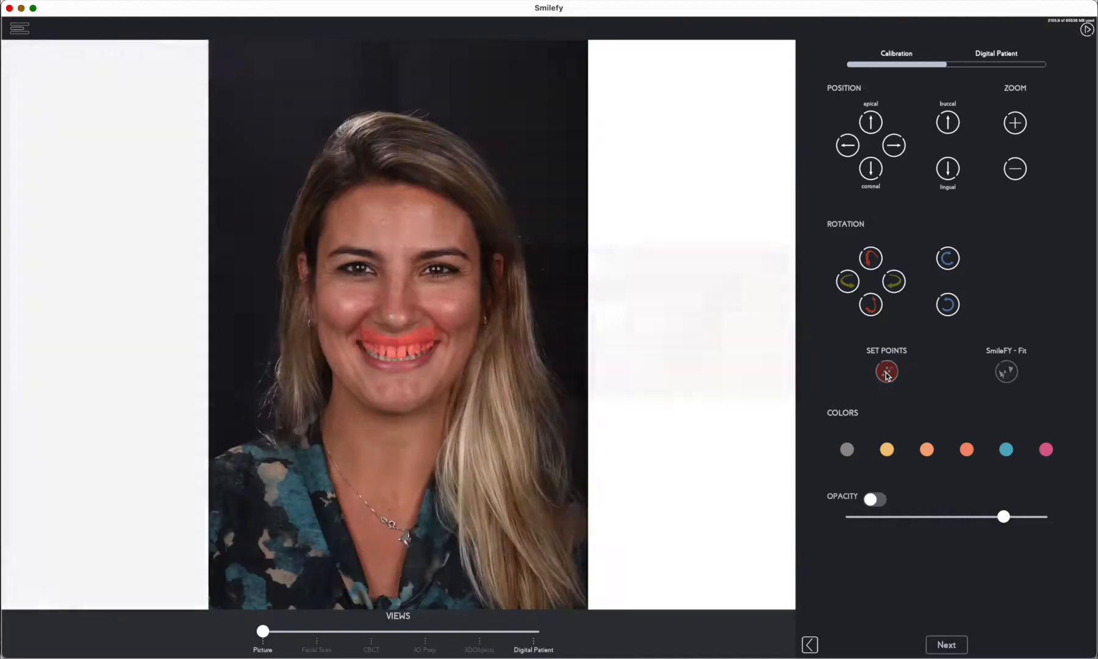
pyautogui.click(887, 374)
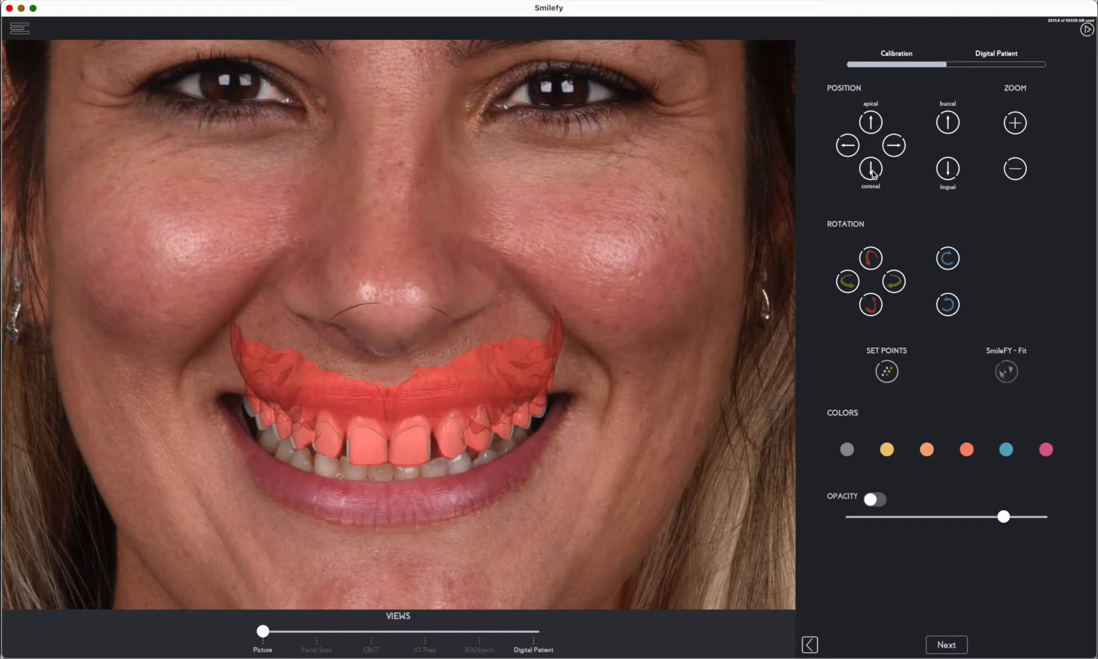
# Step: Tilt the scan overlay, nudge it sideways and enlarge it slightly to match the teeth in the photo
pyautogui.click(872, 307)
pyautogui.click(849, 148)
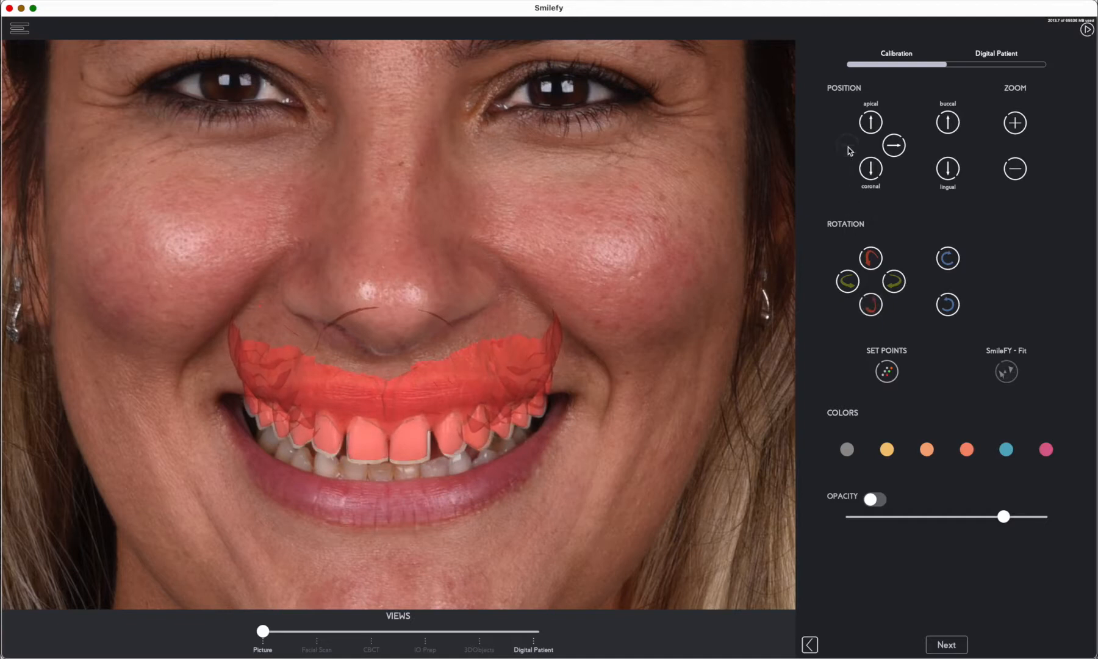
pyautogui.click(895, 147)
pyautogui.click(1026, 133)
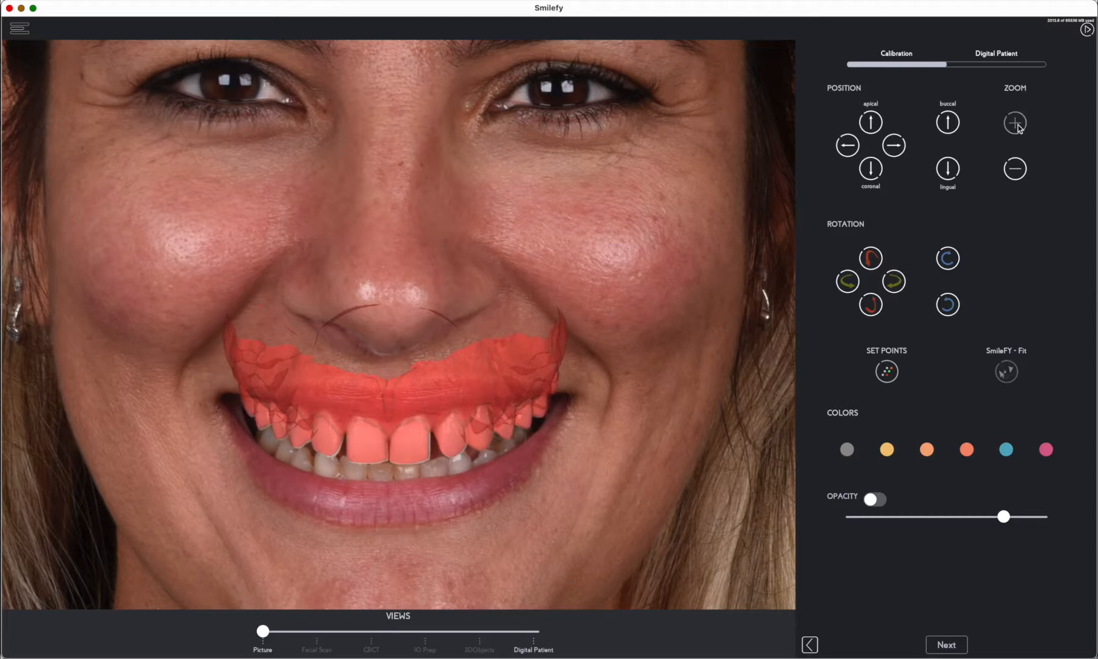
# Step: Fine-tune the scan overlay's in-plane and vertical-axis rotation and reduce its size by two increments
pyautogui.click(948, 305)
pyautogui.click(850, 285)
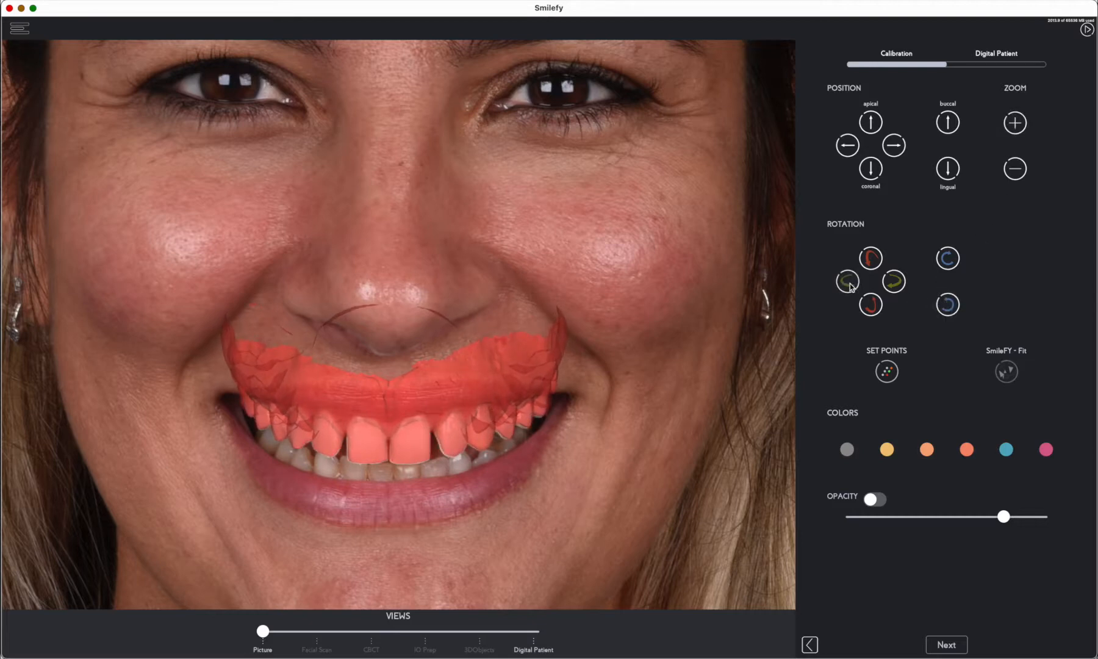
pyautogui.click(893, 284)
pyautogui.click(949, 259)
pyautogui.click(1018, 171)
pyautogui.click(1017, 171)
pyautogui.click(949, 260)
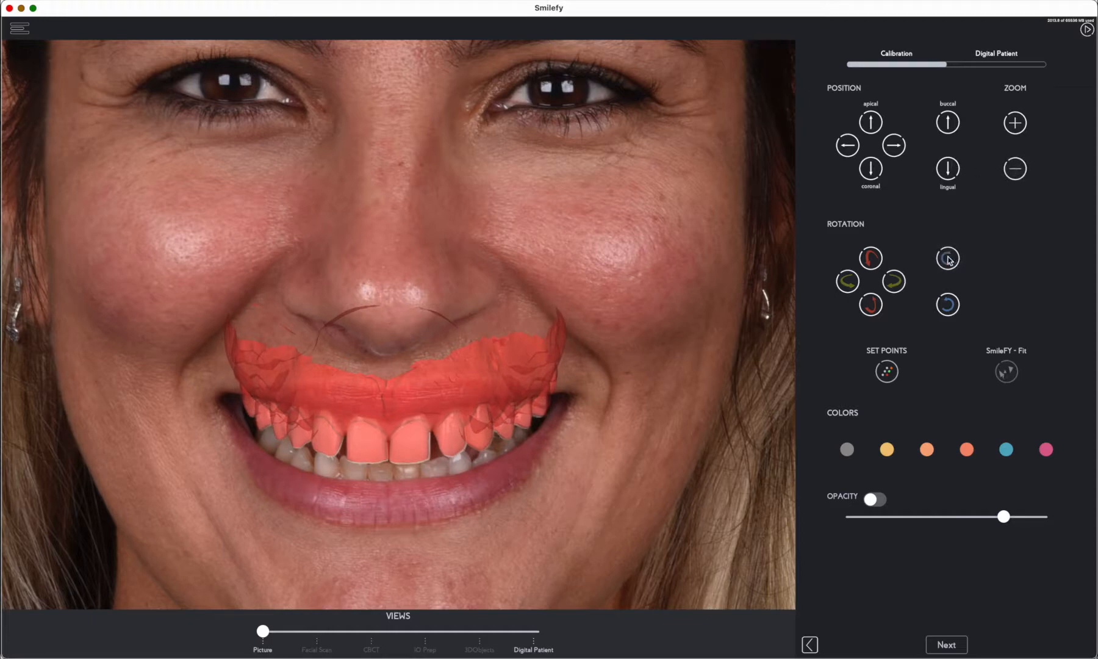
# Step: Move the scan three increments coronally and correct its tilt and rotation until it fits the photographed teeth
pyautogui.click(873, 174)
pyautogui.click(872, 174)
pyautogui.click(873, 174)
pyautogui.click(848, 284)
pyautogui.click(876, 267)
pyautogui.click(876, 267)
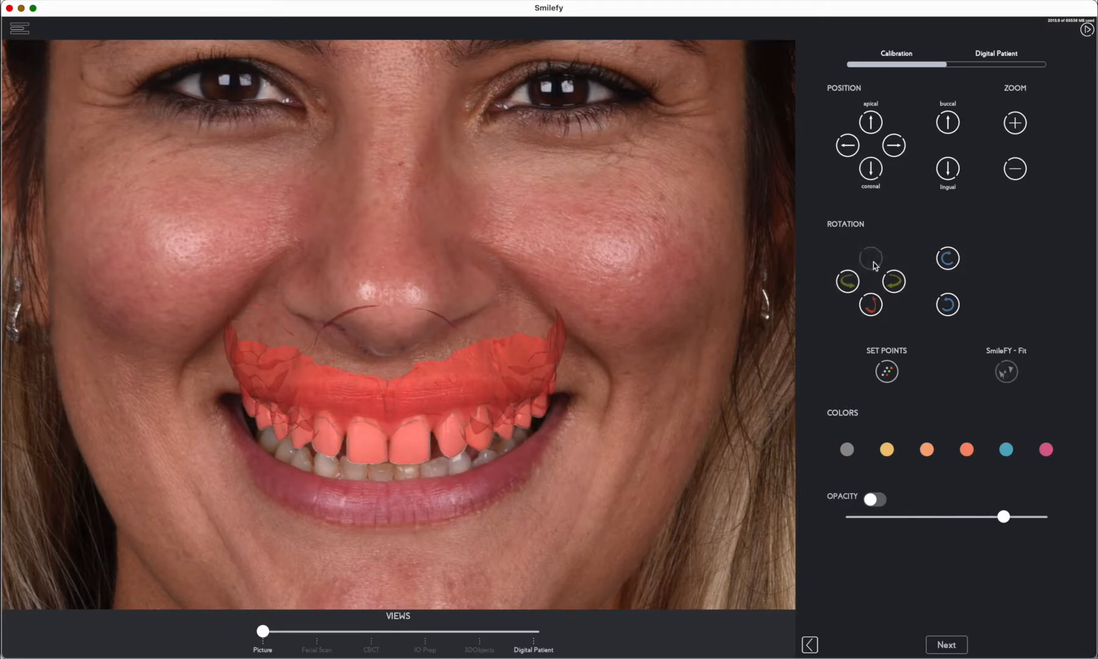
pyautogui.click(948, 305)
pyautogui.click(948, 259)
pyautogui.click(947, 260)
pyautogui.click(897, 284)
pyautogui.scroll(-5, 600, 342)
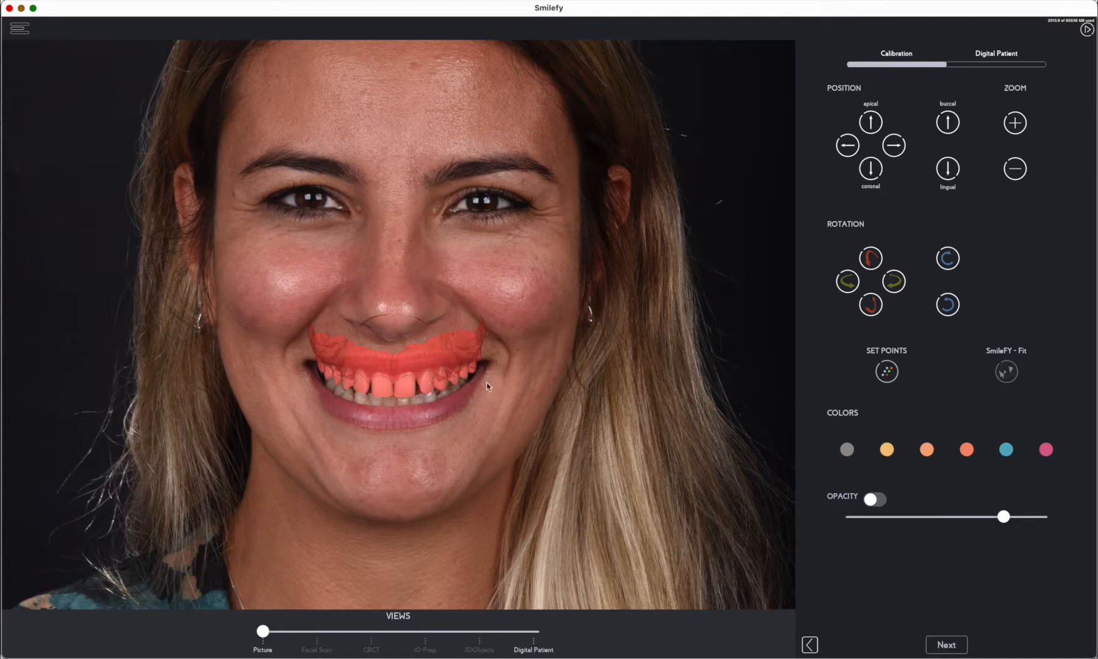
# Step: Try out the available scan overlay colours and set the overlay to gray
pyautogui.click(888, 451)
pyautogui.click(927, 450)
pyautogui.click(967, 450)
pyautogui.click(1007, 450)
pyautogui.click(1046, 449)
pyautogui.click(847, 449)
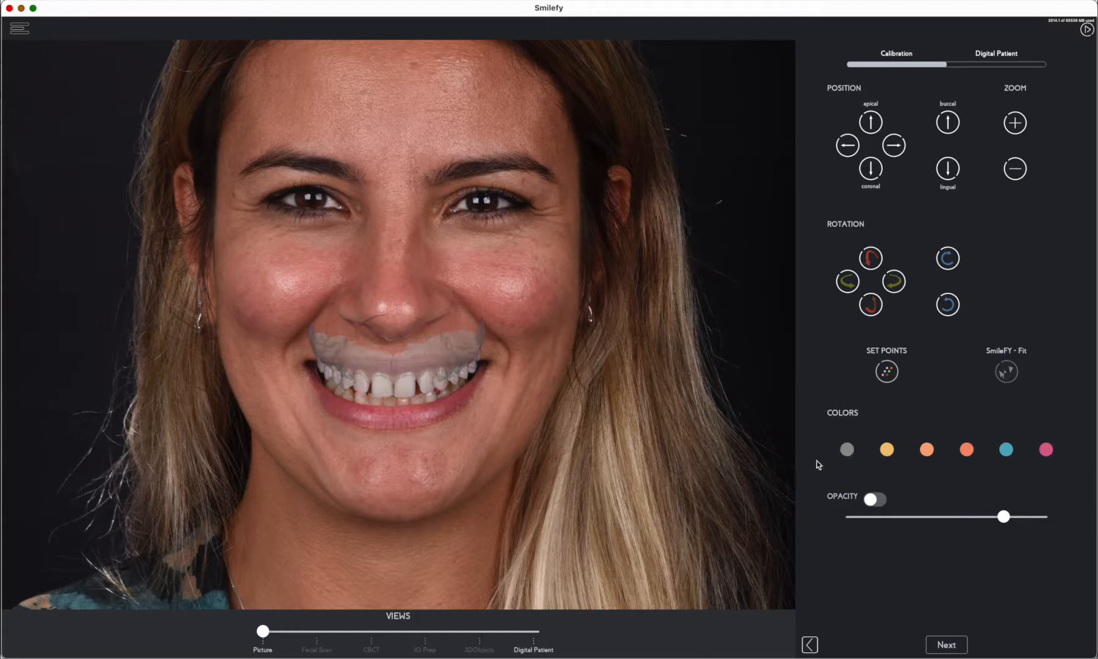
# Step: Lower the scan's opacity to refine its rotation about the vertical axis by two increments, and raise the opacity again
pyautogui.moveTo(988, 517); pyautogui.dragTo(964, 529)
pyautogui.scroll(5, 507, 269)
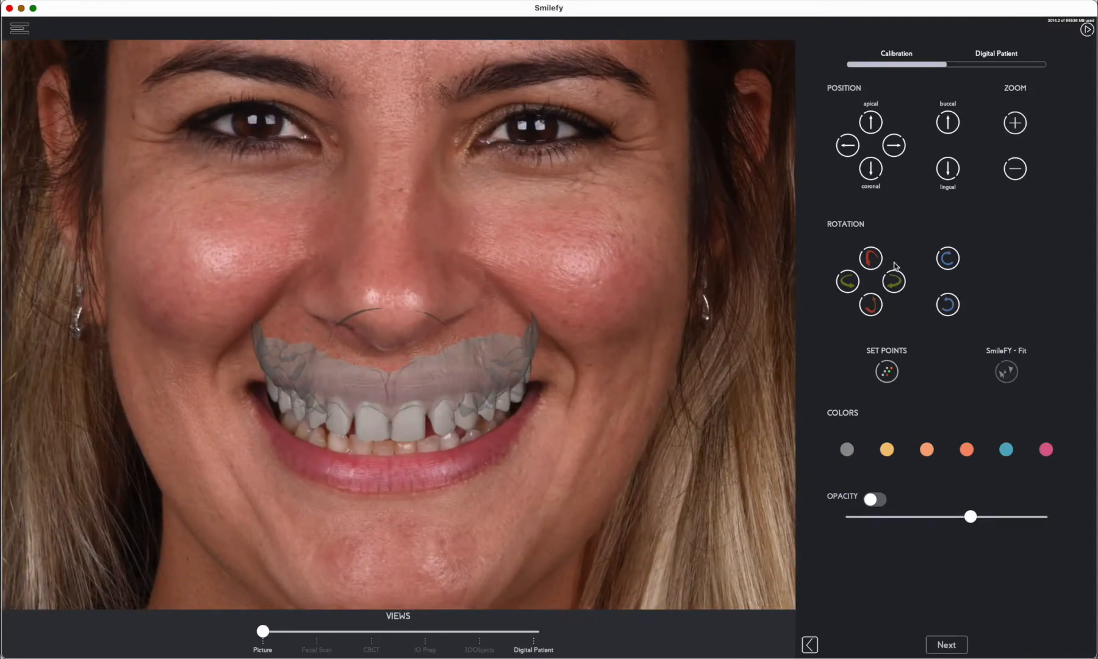
pyautogui.click(848, 286)
pyautogui.click(850, 283)
pyautogui.moveTo(971, 517); pyautogui.dragTo(1025, 517)
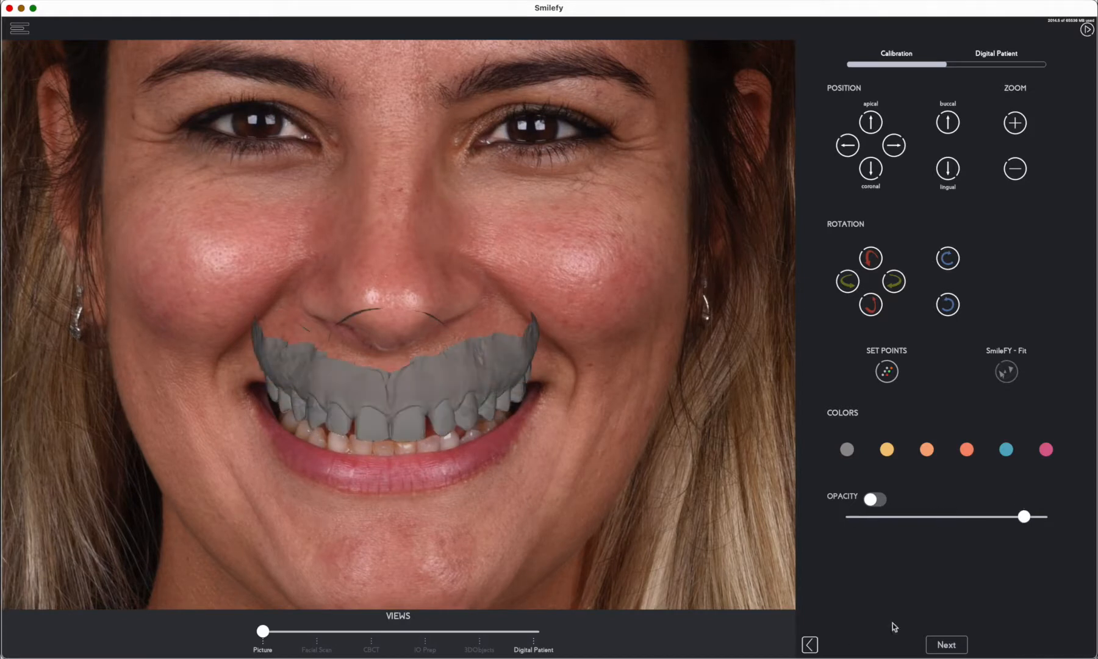
# Step: Finish the calibration, save the case under the name Tutorial and go to Case Management
pyautogui.click(946, 645)
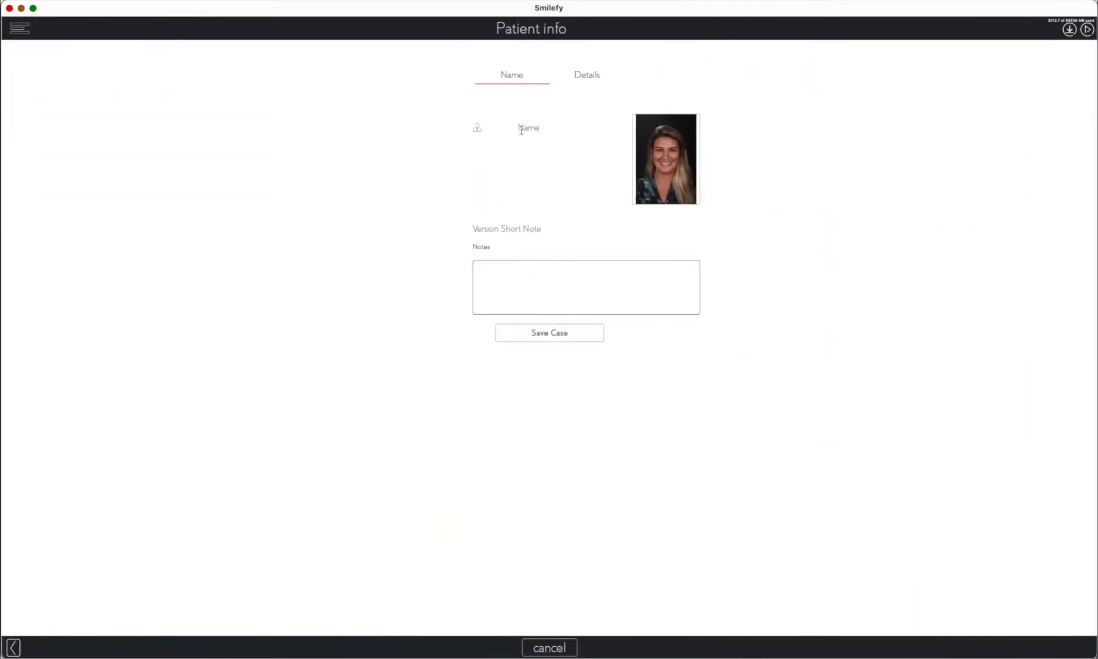
pyautogui.click(523, 127)
pyautogui.click(568, 335)
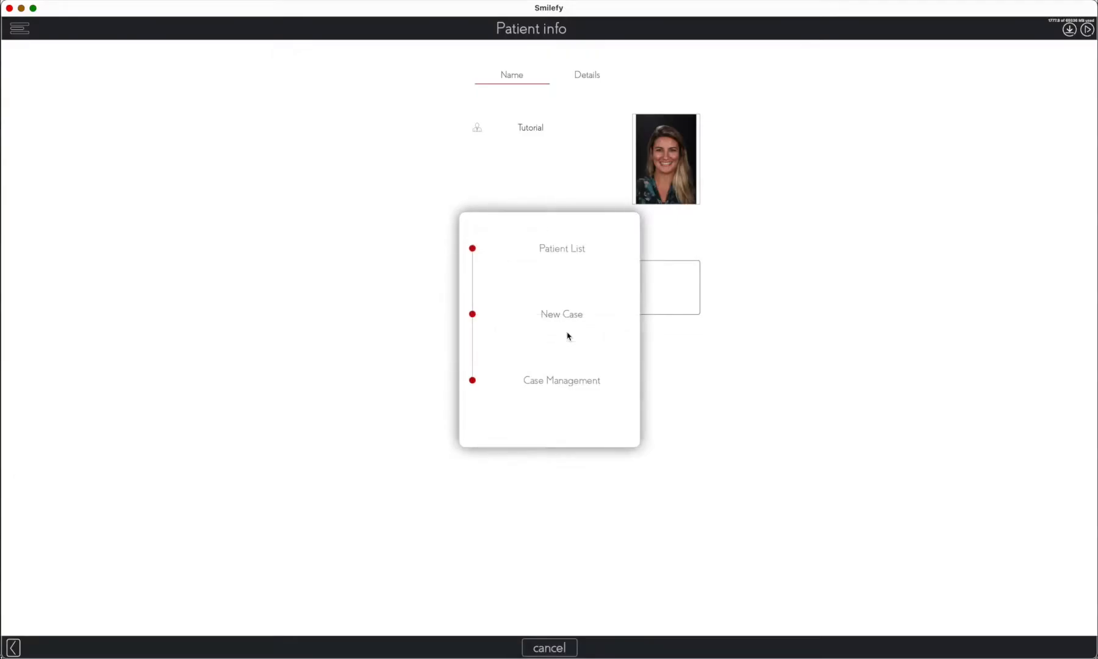
pyautogui.click(558, 376)
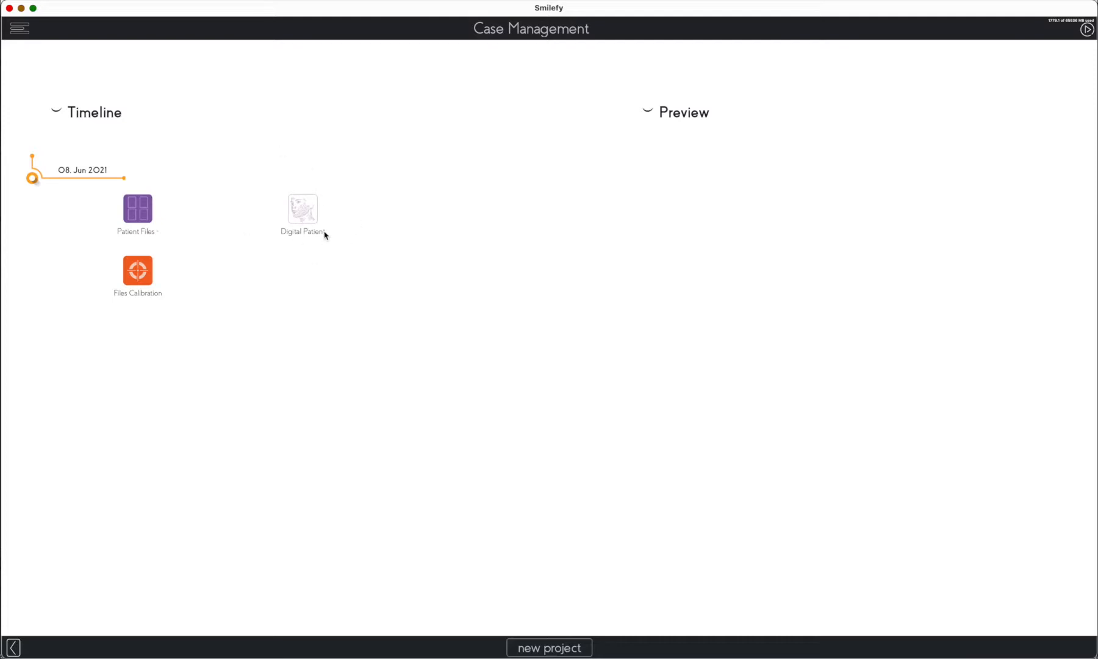
# Step: Start a new project for the case and open it in Smile Frame 3D
pyautogui.click(564, 654)
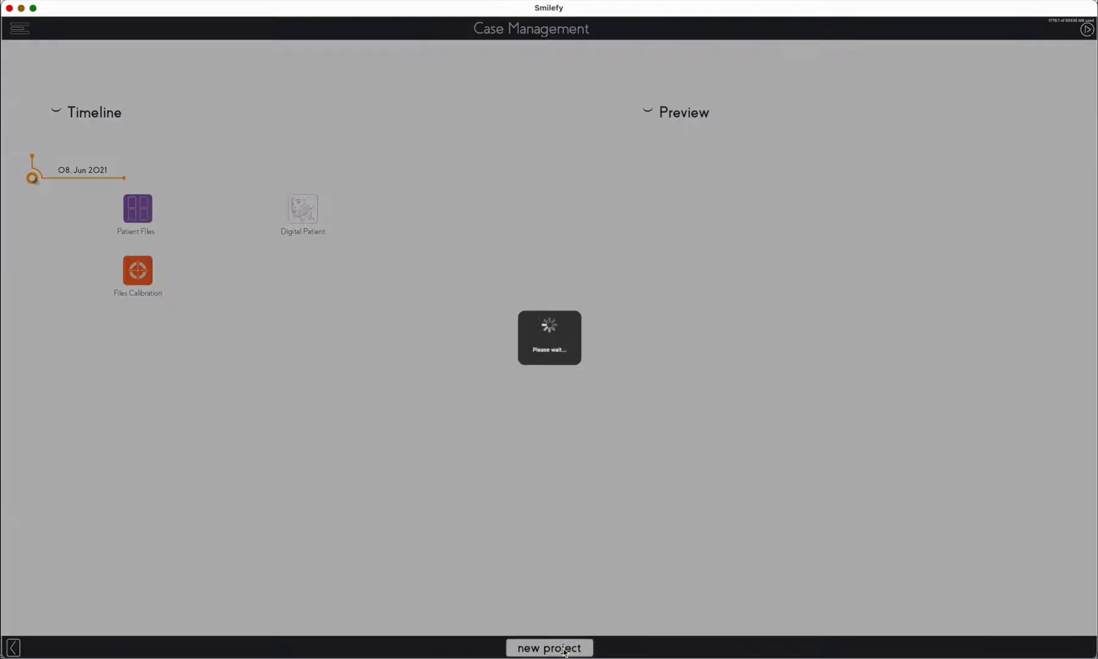
pyautogui.click(482, 348)
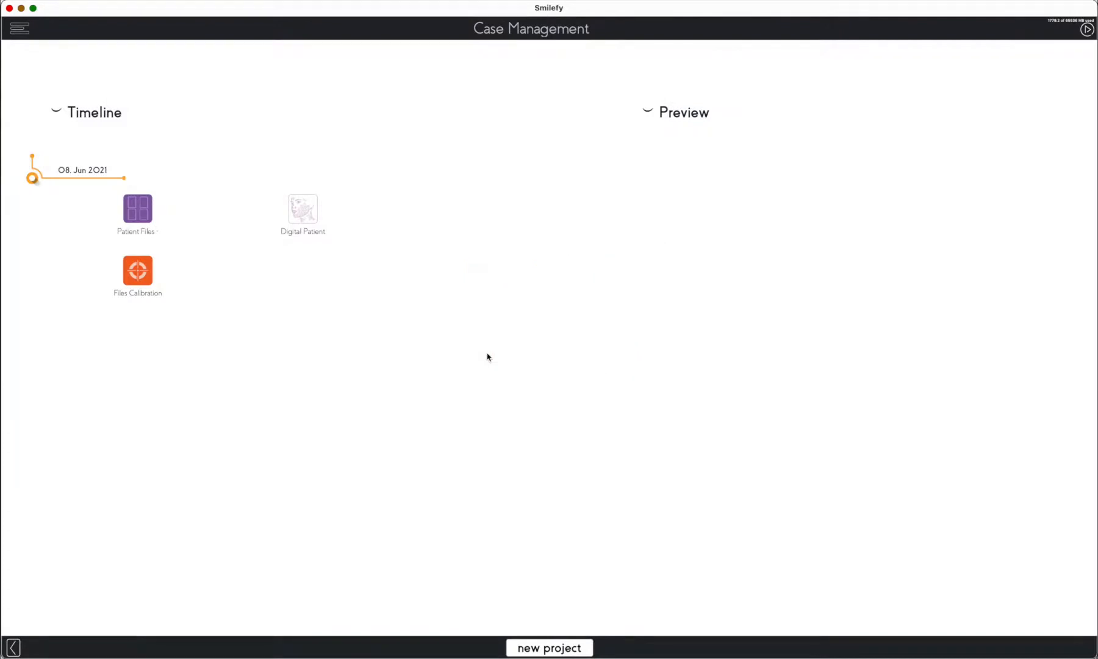
pyautogui.click(600, 382)
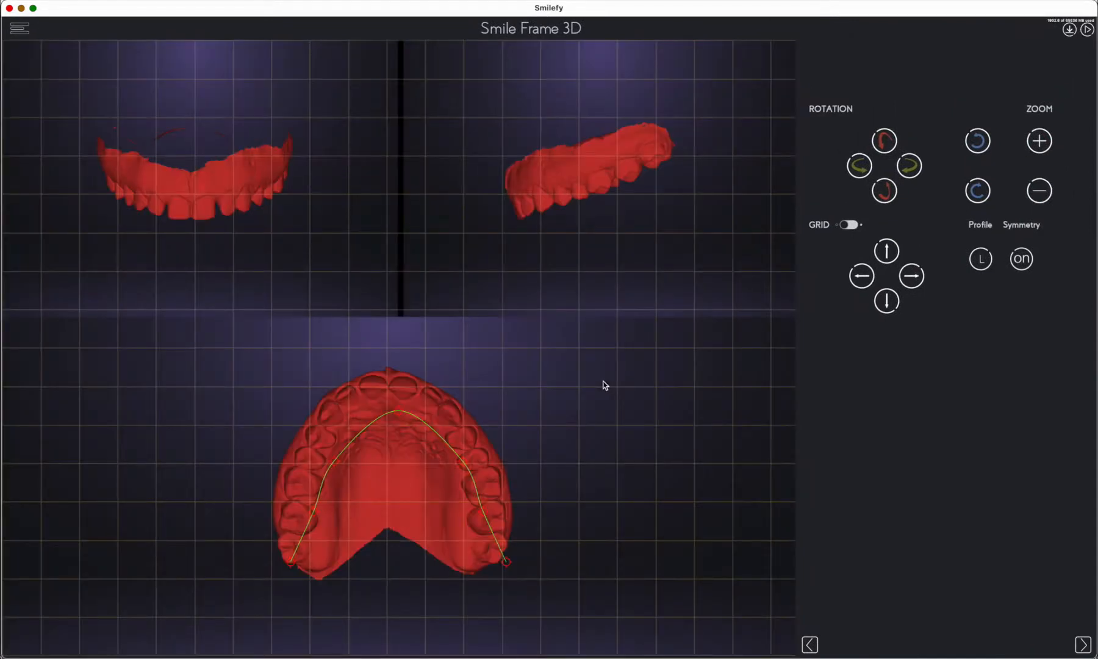
# Step: Pitch the maxilla scan repeatedly until its occlusal plane lies level with the grid in the frontal and profile views
pyautogui.click(891, 192)
pyautogui.click(890, 195)
pyautogui.click(889, 196)
pyautogui.click(889, 195)
pyautogui.click(889, 195)
pyautogui.click(889, 195)
pyautogui.click(890, 195)
pyautogui.click(889, 196)
pyautogui.click(890, 196)
pyautogui.click(889, 196)
pyautogui.click(889, 195)
pyautogui.click(889, 196)
pyautogui.click(889, 196)
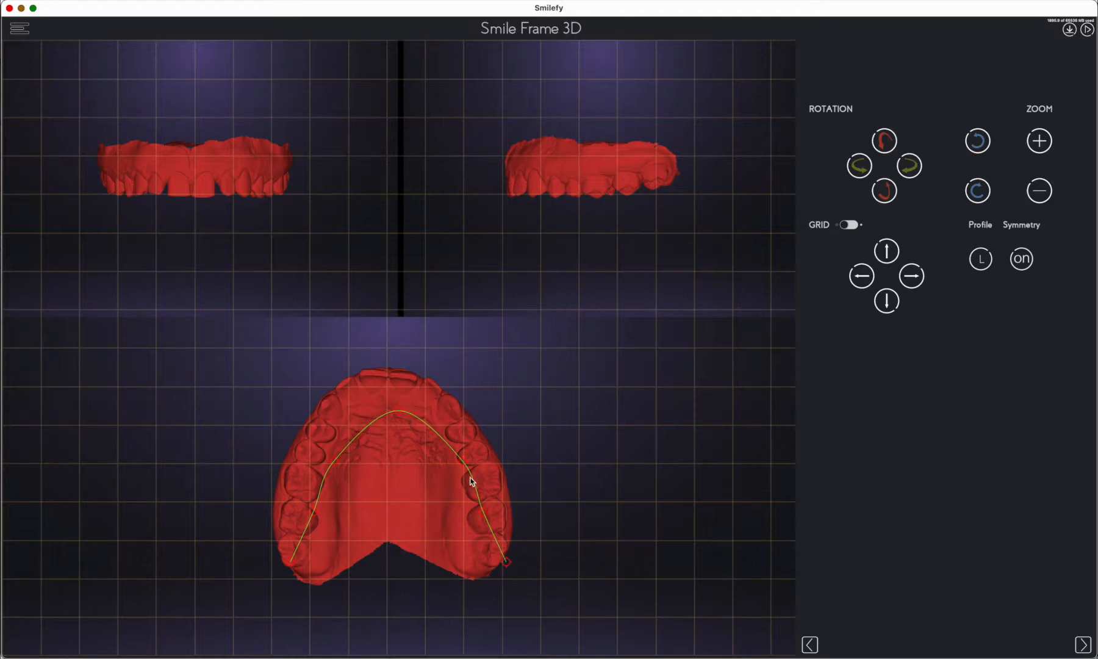
# Step: Shift the grid sideways to line up with the arch midline and rotate the scan slightly about its vertical axis
pyautogui.click(864, 279)
pyautogui.click(914, 277)
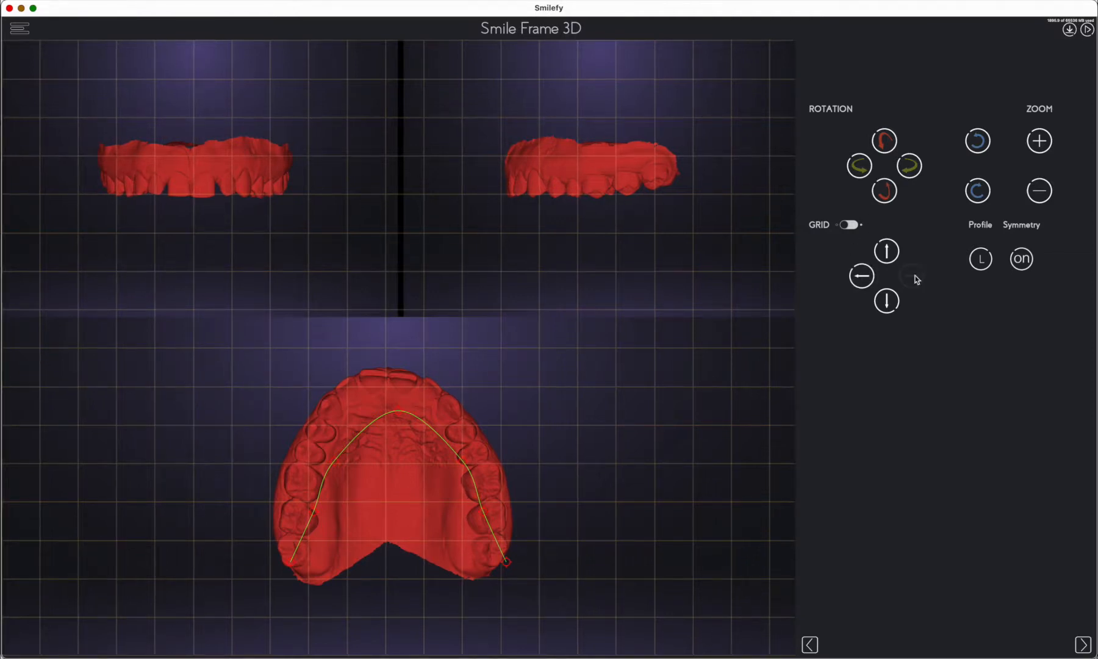
pyautogui.click(863, 281)
pyautogui.click(863, 282)
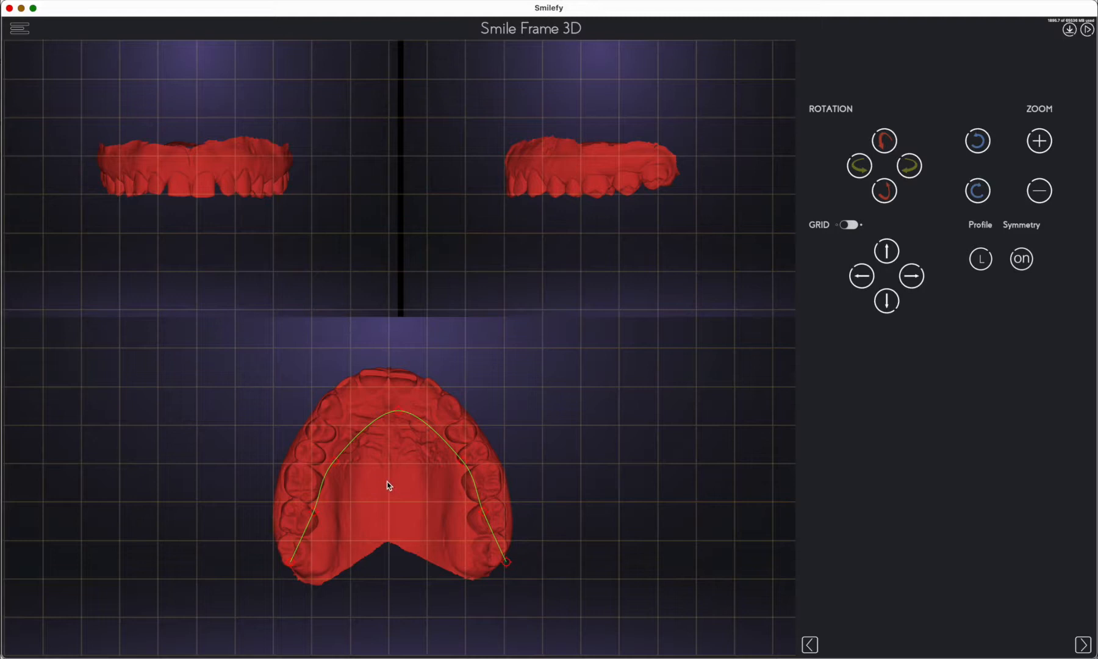
pyautogui.click(911, 169)
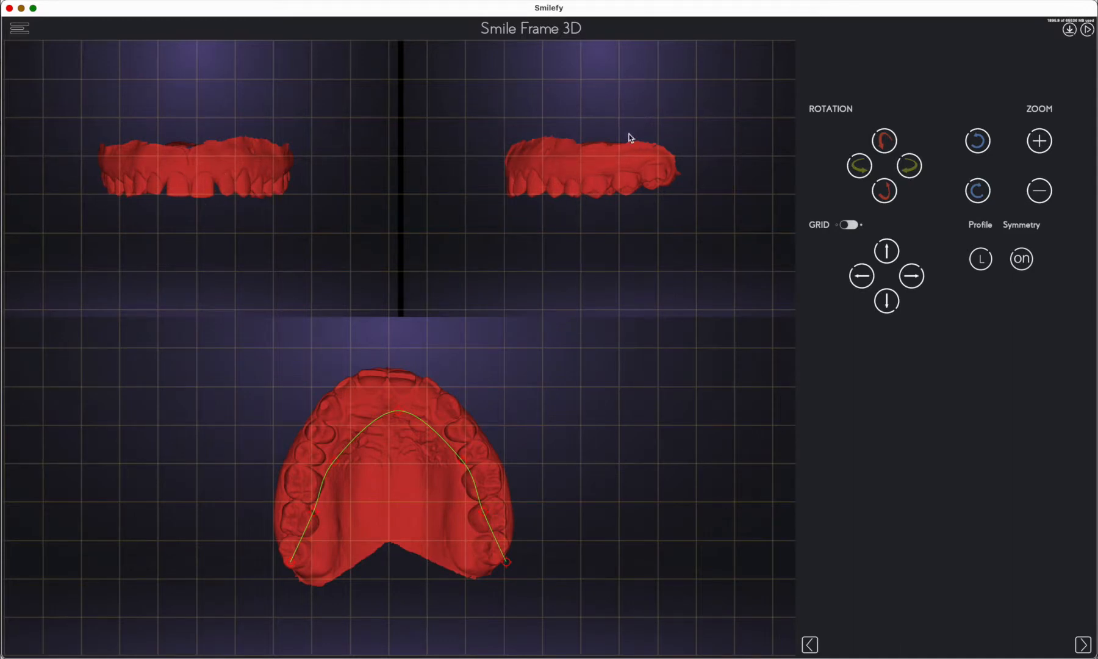
# Step: Reshape the arch curve with symmetry on so that it follows the outer edge of the teeth in the occlusal view
pyautogui.moveTo(400, 413); pyautogui.dragTo(364, 421)
pyautogui.moveTo(335, 470); pyautogui.dragTo(316, 403)
pyautogui.moveTo(391, 377); pyautogui.dragTo(387, 363)
pyautogui.moveTo(485, 513); pyautogui.dragTo(511, 484)
pyautogui.moveTo(502, 558); pyautogui.dragTo(509, 543)
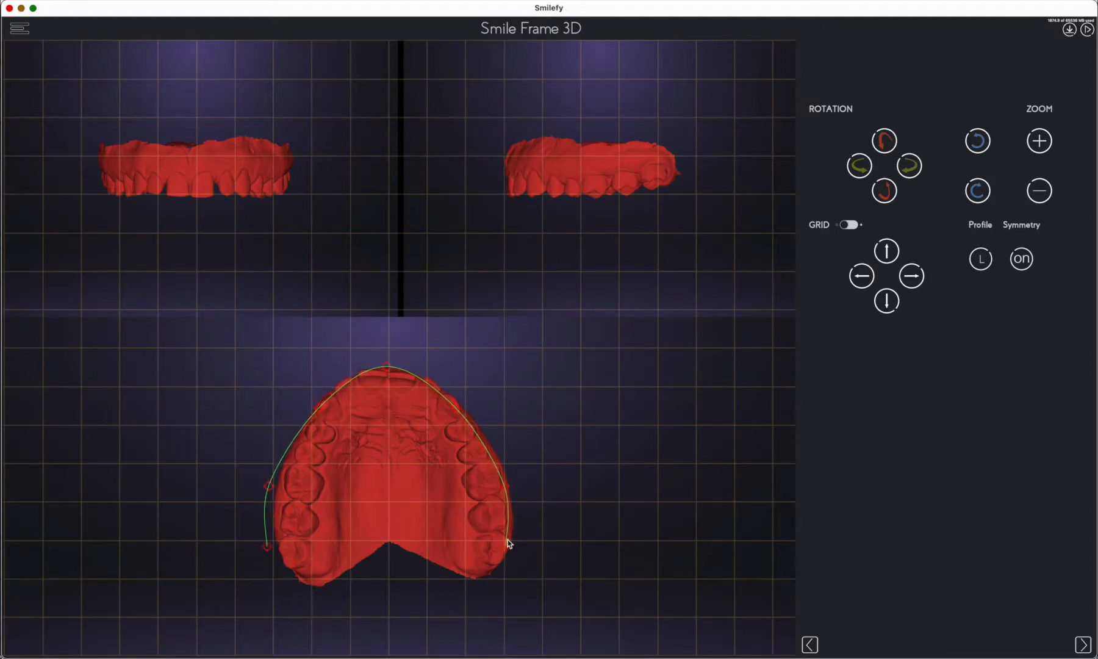
pyautogui.moveTo(507, 484); pyautogui.dragTo(492, 455)
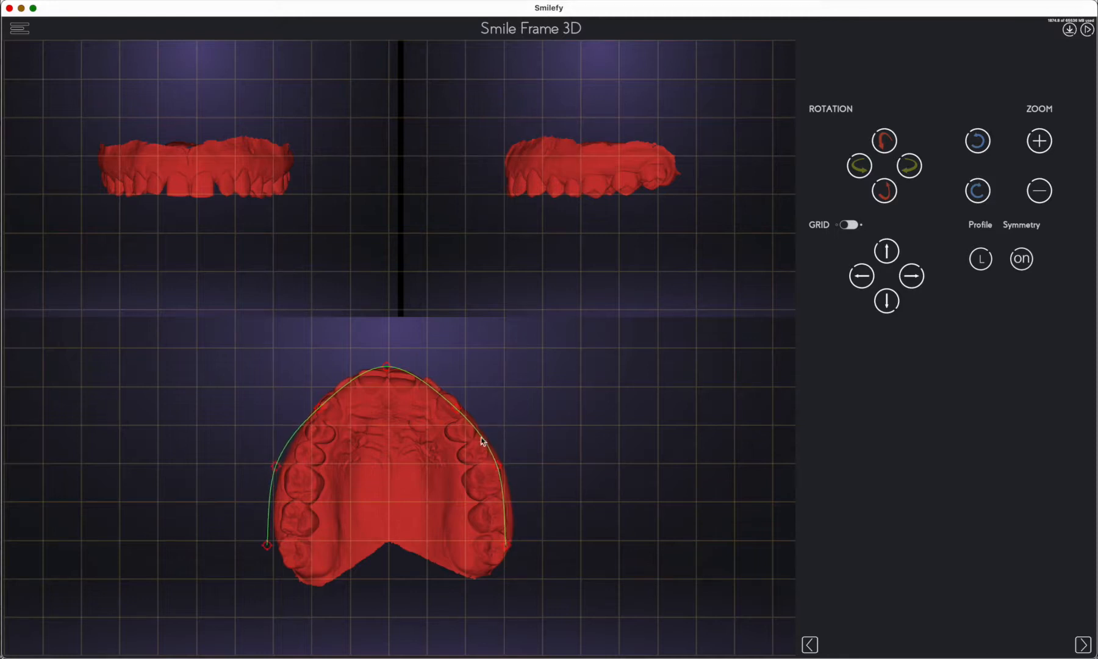
pyautogui.moveTo(454, 405); pyautogui.dragTo(451, 392)
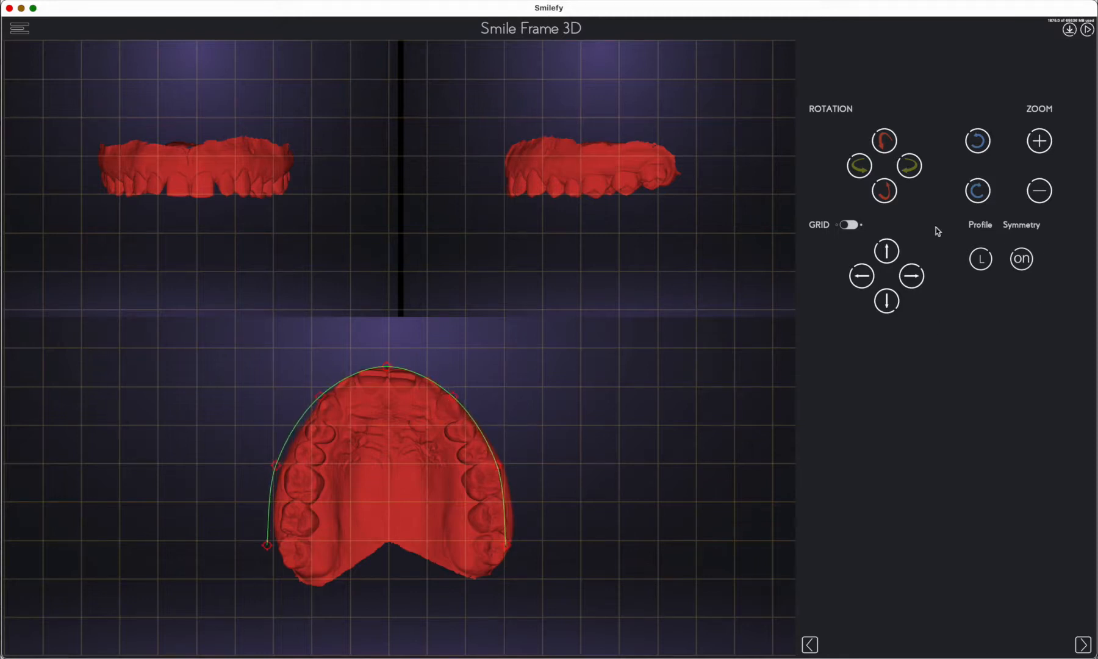
# Step: Turn symmetry off and adjust the arch curve's individual points to fit the other side and the front teeth
pyautogui.click(1020, 260)
pyautogui.moveTo(276, 465); pyautogui.dragTo(293, 463)
pyautogui.moveTo(269, 544); pyautogui.dragTo(286, 550)
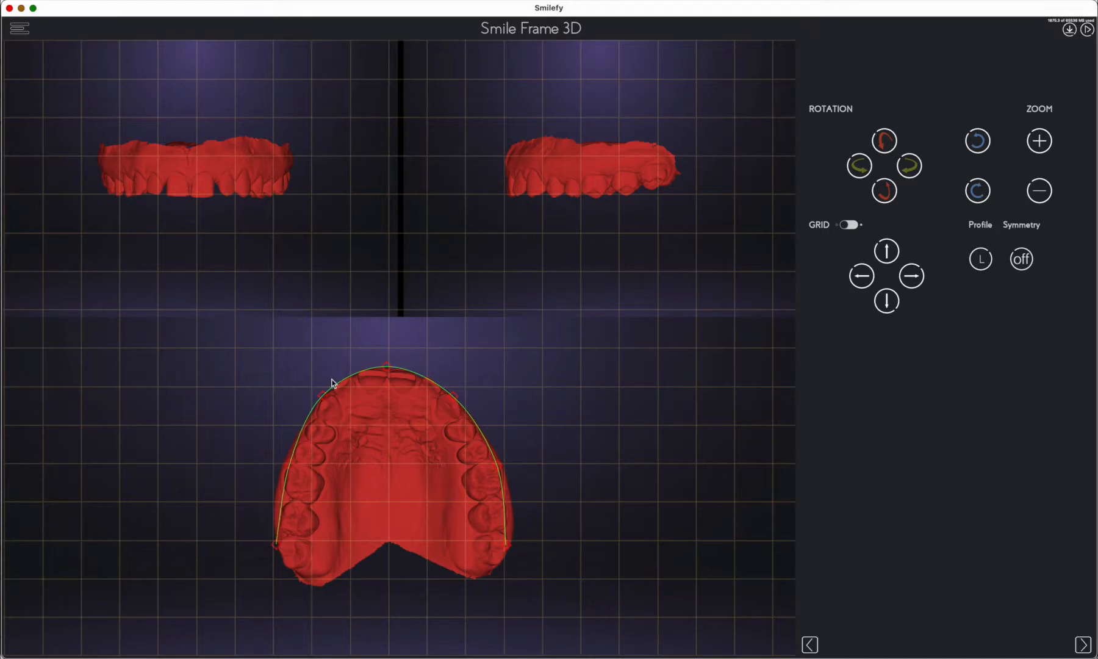
pyautogui.moveTo(325, 390); pyautogui.dragTo(329, 389)
pyautogui.moveTo(389, 368); pyautogui.dragTo(393, 374)
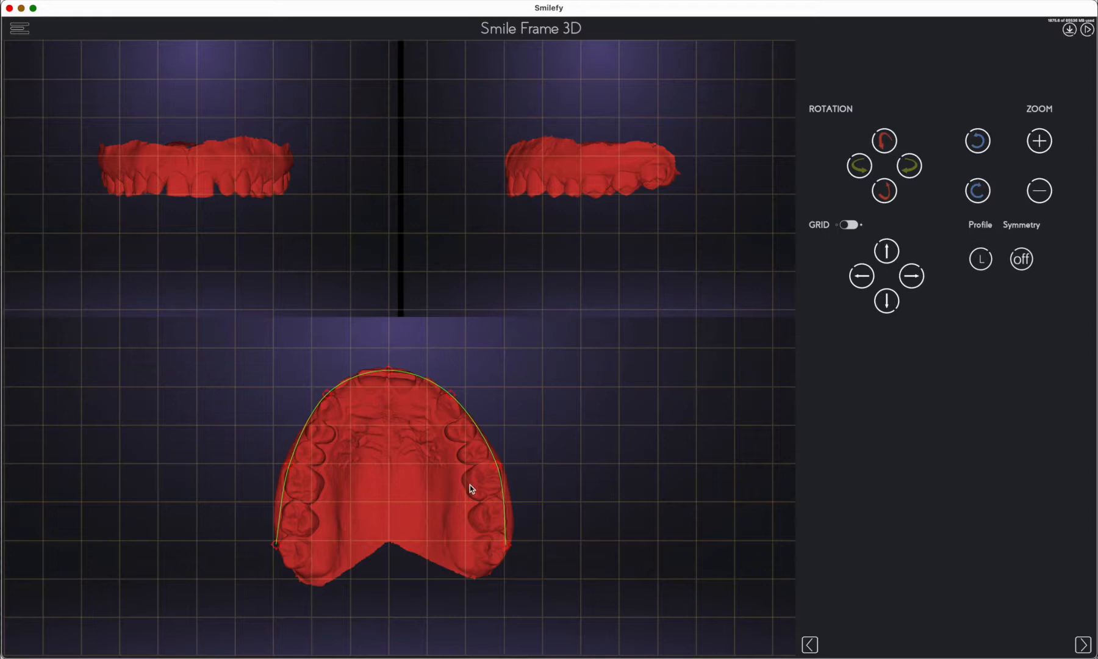
# Step: Inspect the scan's opposite profile, return to the L profile, and toggle the grid setting back and forth
pyautogui.click(980, 260)
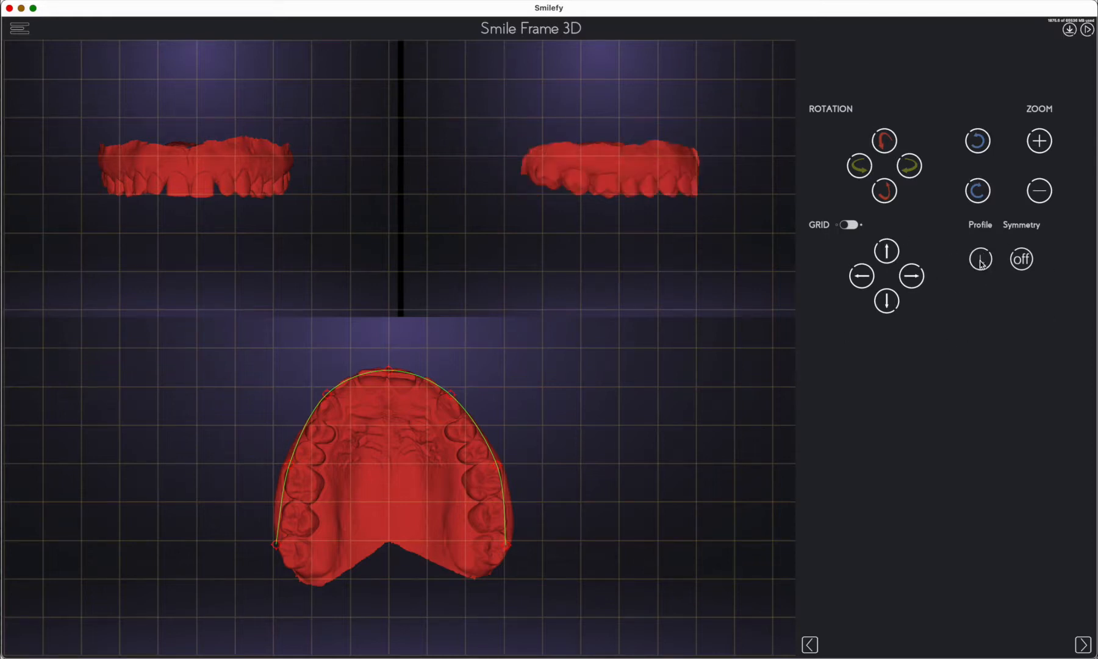
pyautogui.click(981, 260)
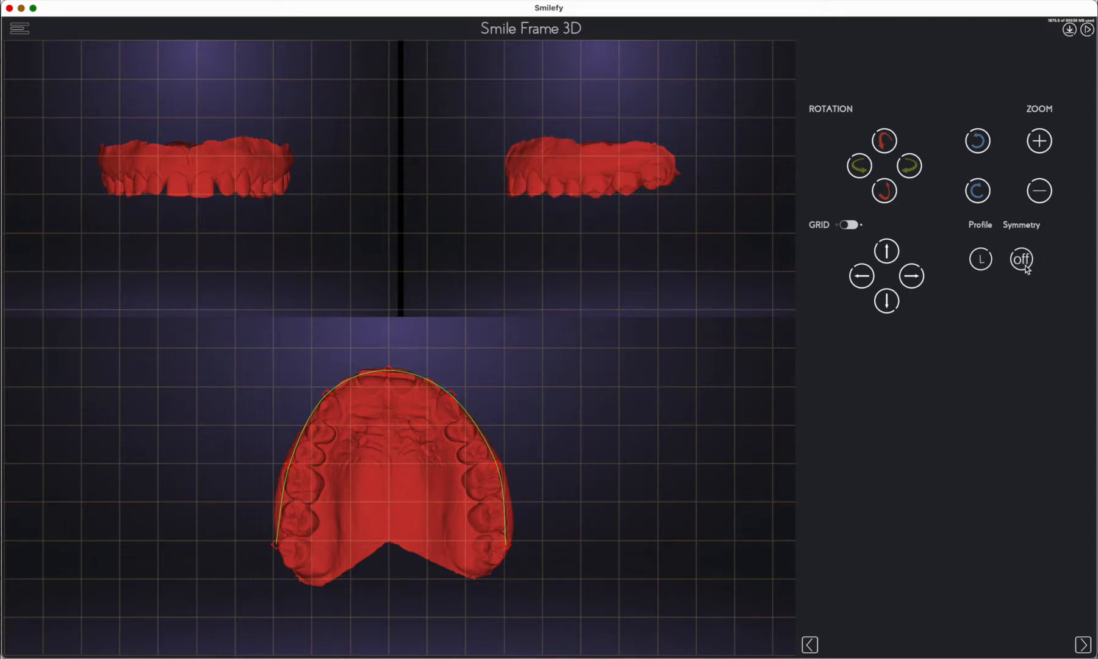
pyautogui.click(849, 225)
pyautogui.click(848, 225)
# Step: Proceed to the 3D smile frame stage and frame the patient's smile close up in the photo view
pyautogui.click(1083, 645)
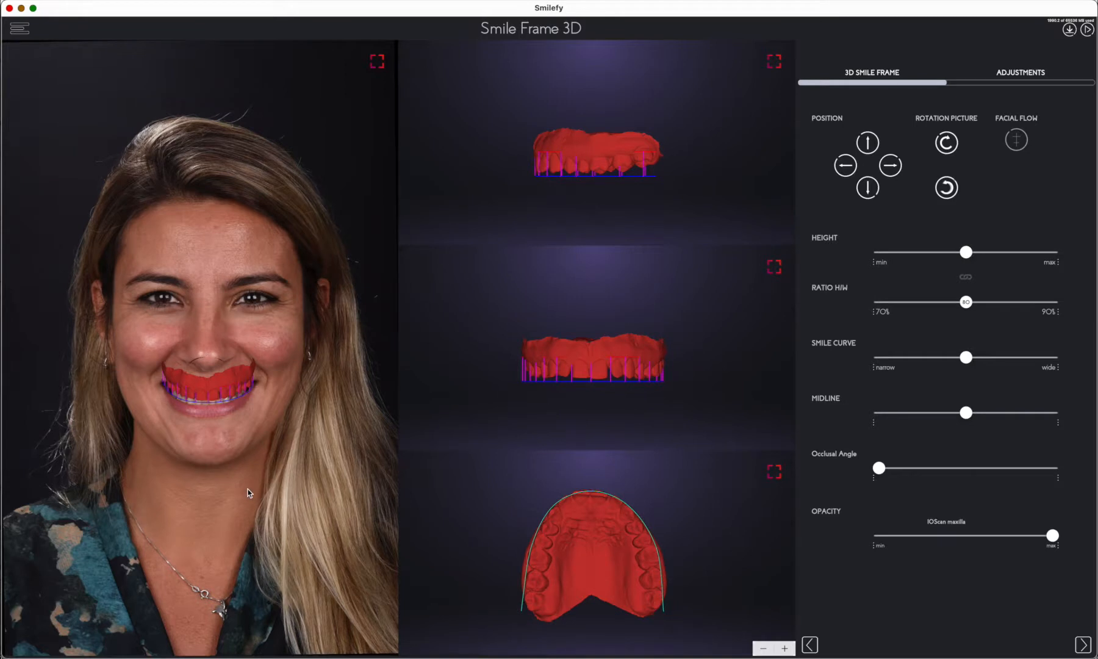
pyautogui.scroll(5, 247, 489)
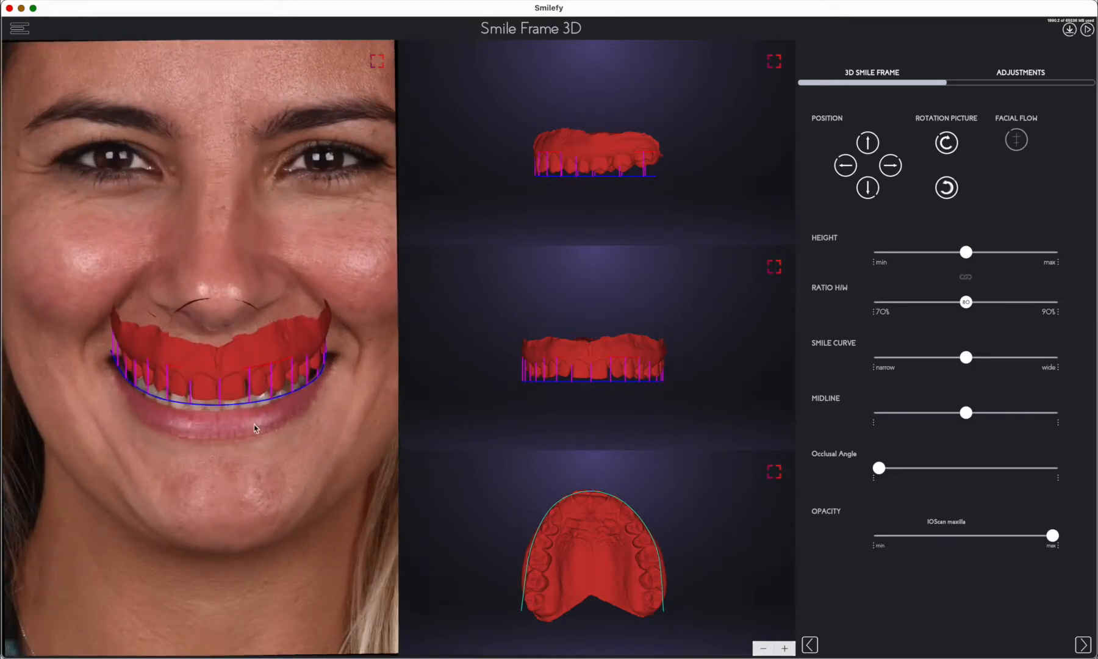
pyautogui.moveTo(254, 428); pyautogui.dragTo(197, 424, button='right')
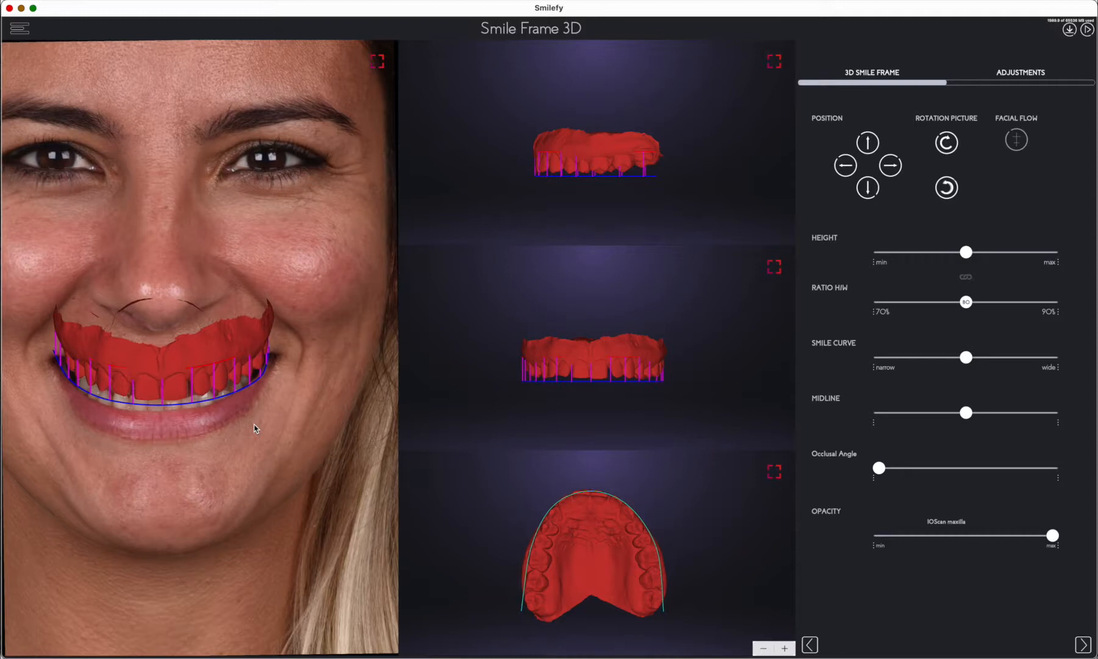
pyautogui.moveTo(239, 424); pyautogui.dragTo(273, 410, button='right')
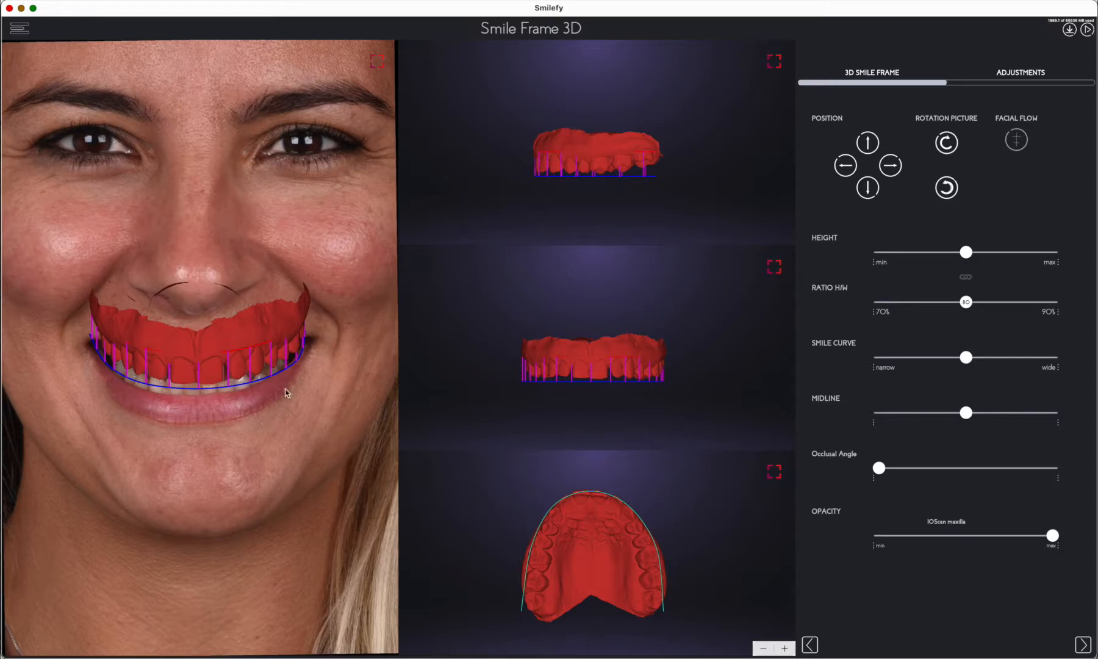
# Step: Make the maxilla scan half transparent and nudge the smile frame up towards the incisal edges of the front teeth
pyautogui.moveTo(1051, 536); pyautogui.dragTo(967, 542)
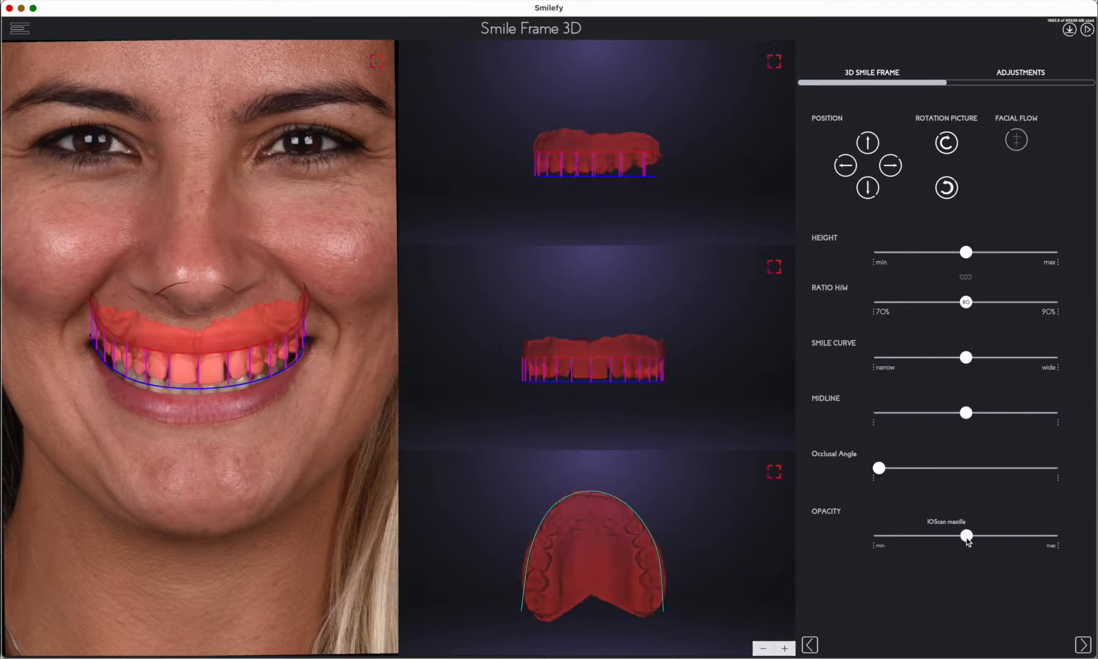
pyautogui.click(868, 144)
pyautogui.click(869, 147)
pyautogui.click(869, 145)
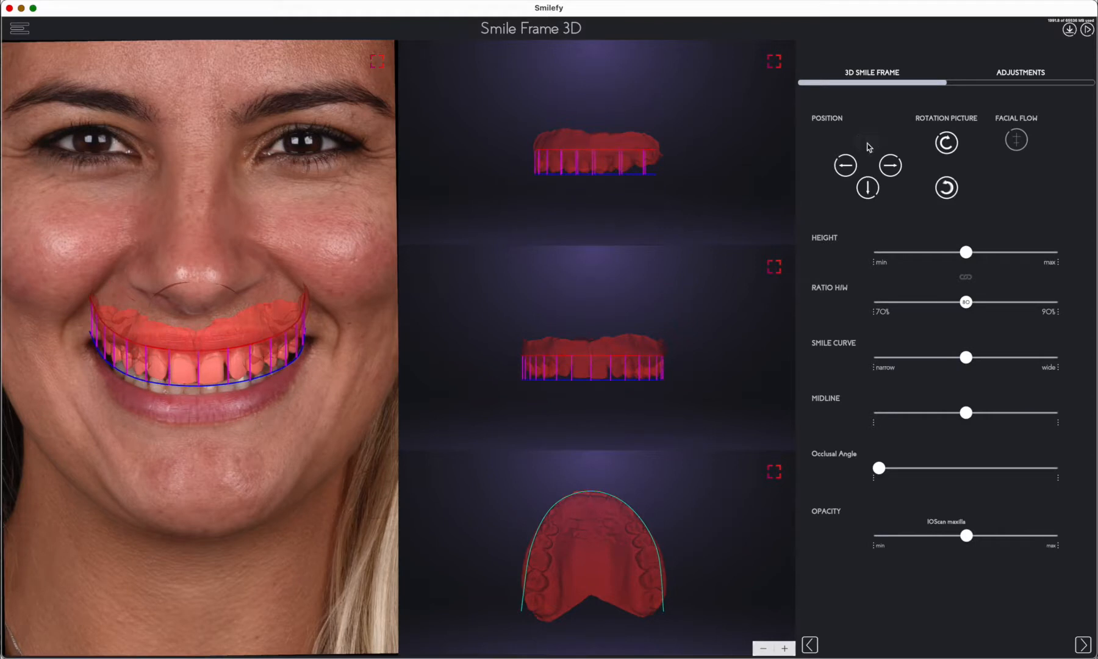
pyautogui.click(869, 189)
pyautogui.click(869, 189)
pyautogui.click(869, 149)
pyautogui.click(869, 149)
# Step: Tilt the smile frame's occlusal angle to follow the posterior teeth and fine-tune its vertical position with the scan fully opaque
pyautogui.moveTo(916, 472); pyautogui.dragTo(952, 469)
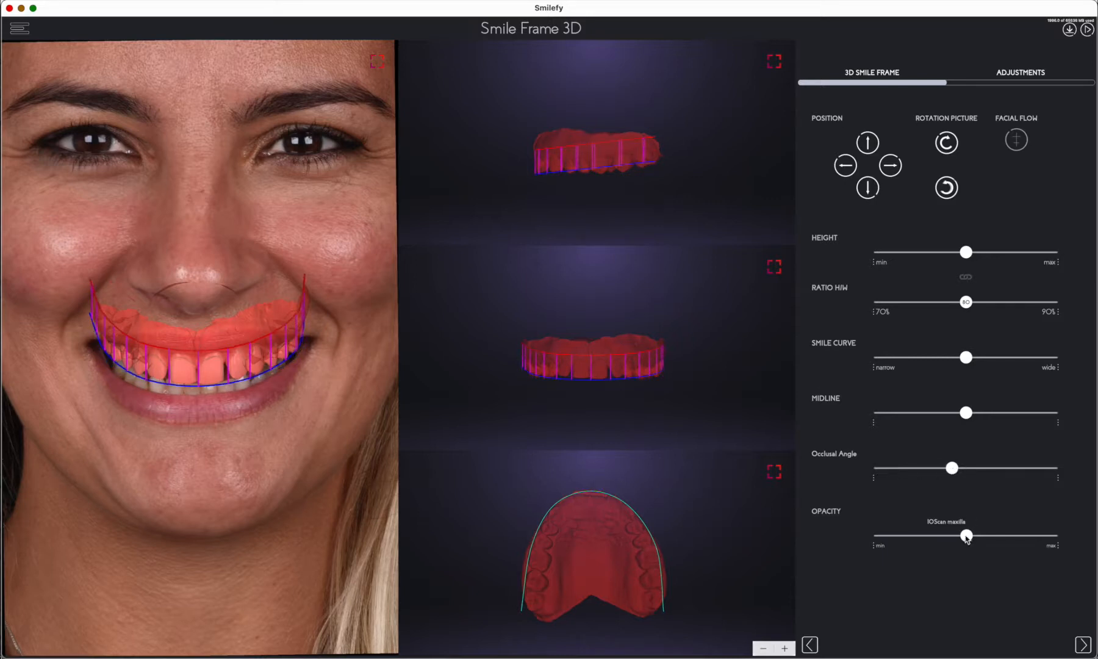
pyautogui.moveTo(967, 537); pyautogui.dragTo(1052, 536)
pyautogui.click(868, 188)
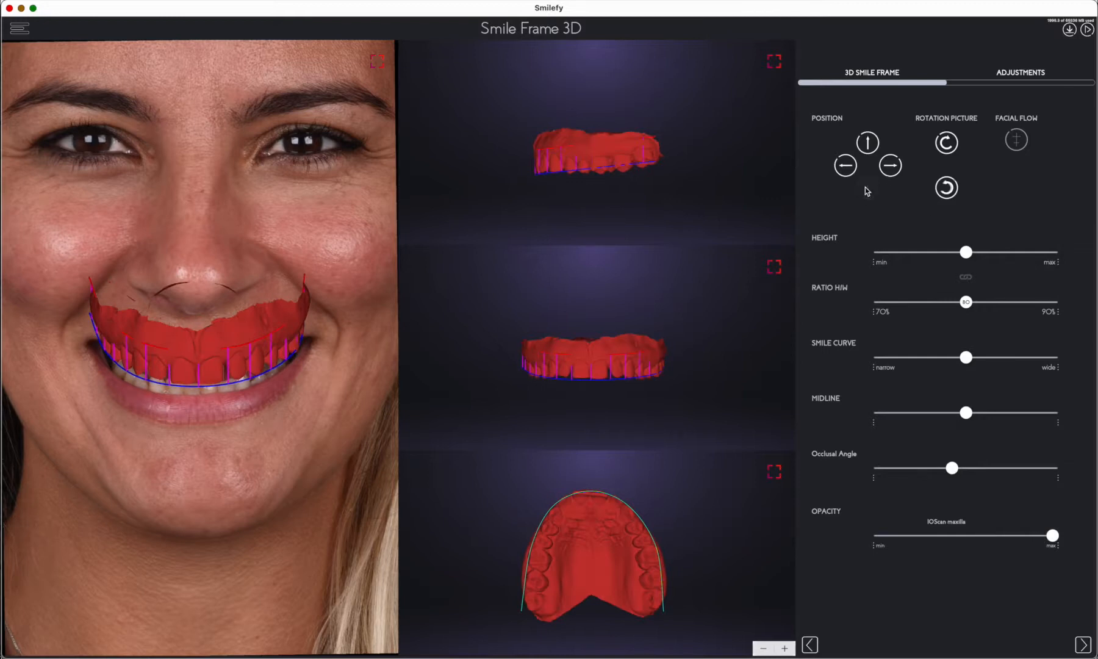
pyautogui.click(867, 191)
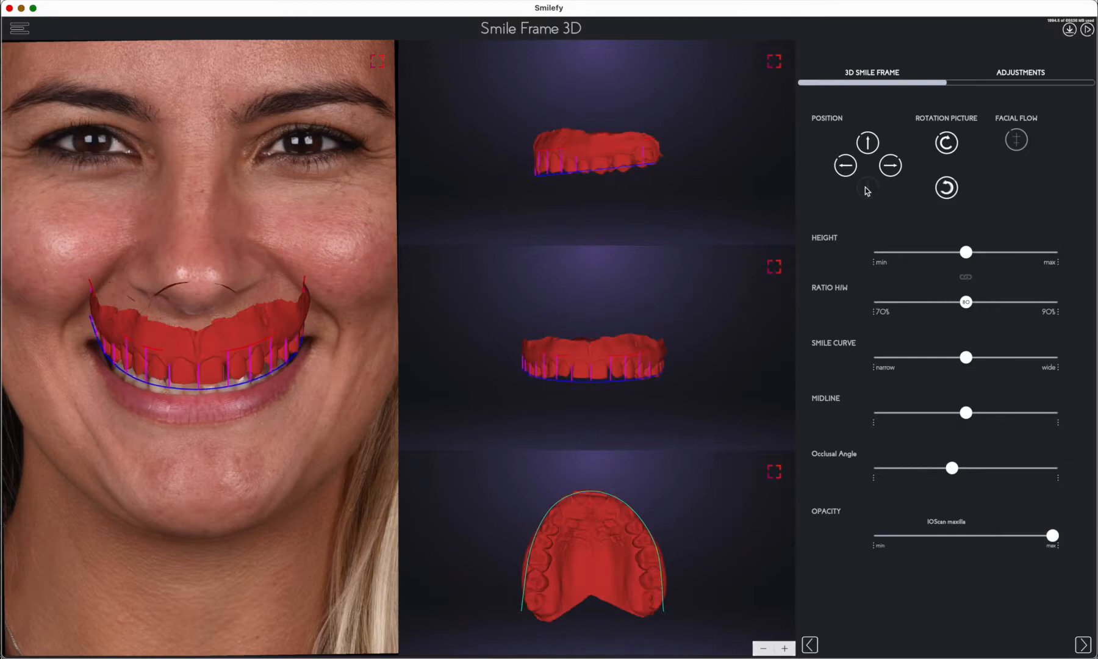
pyautogui.click(869, 145)
pyautogui.click(871, 147)
pyautogui.click(870, 147)
pyautogui.click(871, 147)
pyautogui.click(871, 146)
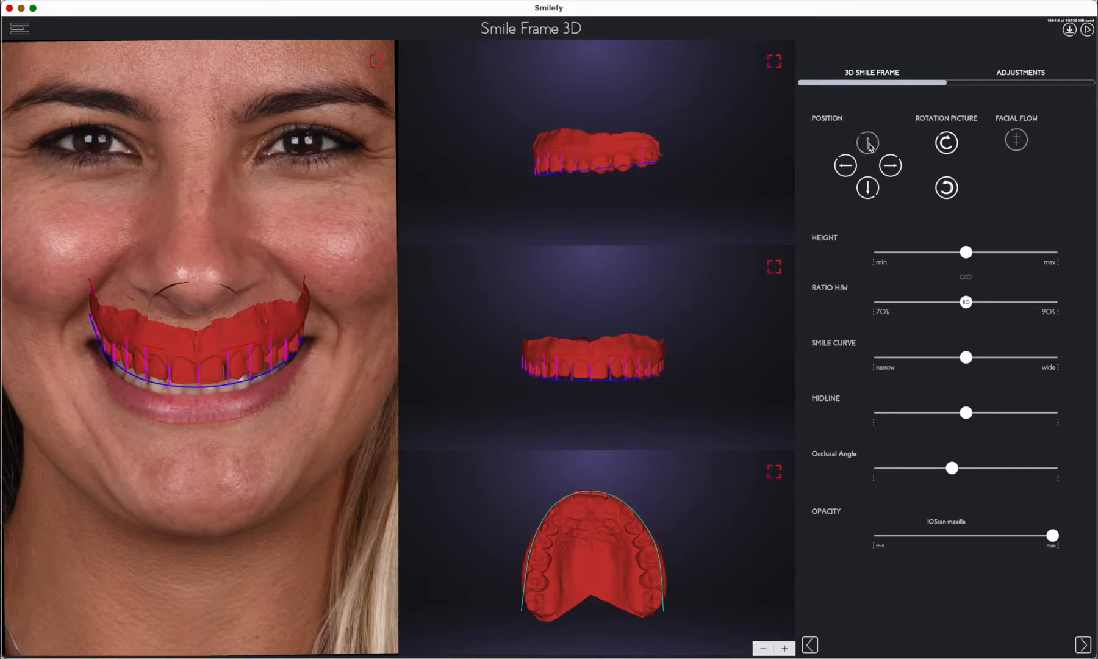
pyautogui.click(871, 146)
pyautogui.moveTo(956, 470); pyautogui.dragTo(946, 470)
# Step: Reduce the smile frame's height and set its height-to-width ratio to 76%, comparing the fit at half and full scan opacity
pyautogui.click(969, 537)
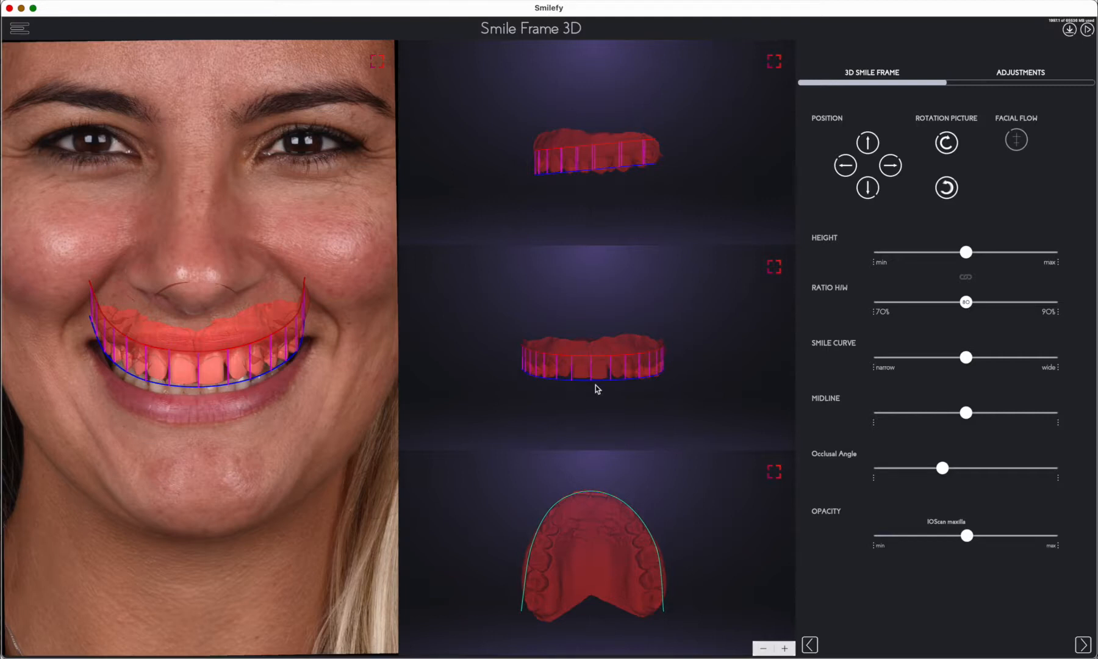
pyautogui.moveTo(967, 251); pyautogui.dragTo(949, 255)
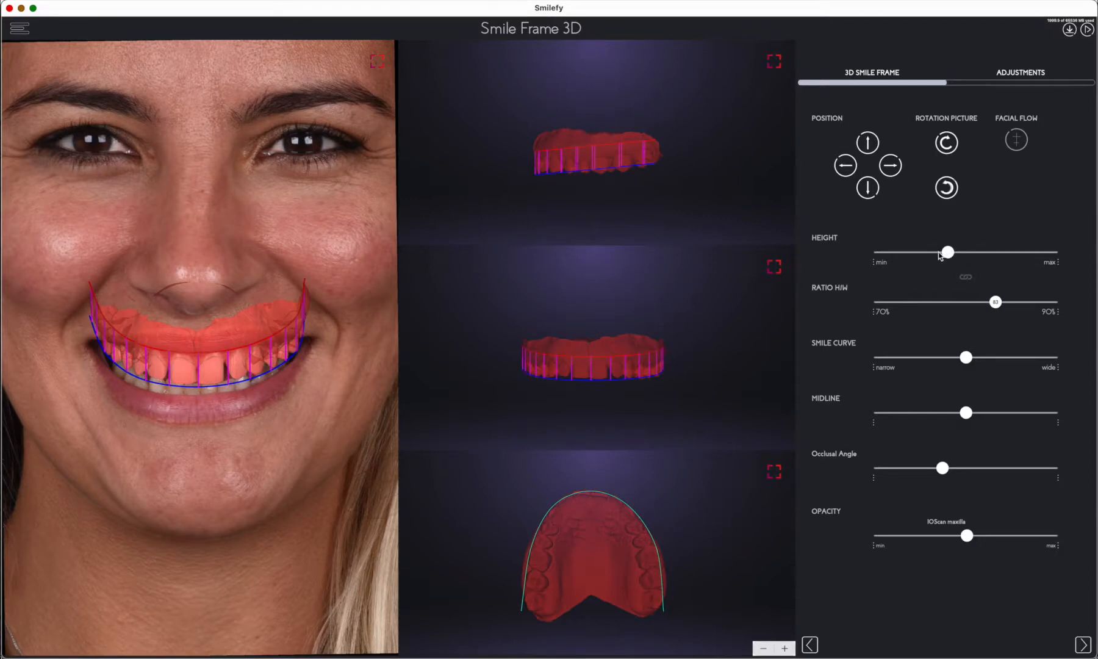
pyautogui.moveTo(947, 252); pyautogui.dragTo(939, 255)
pyautogui.moveTo(1009, 304); pyautogui.dragTo(941, 307)
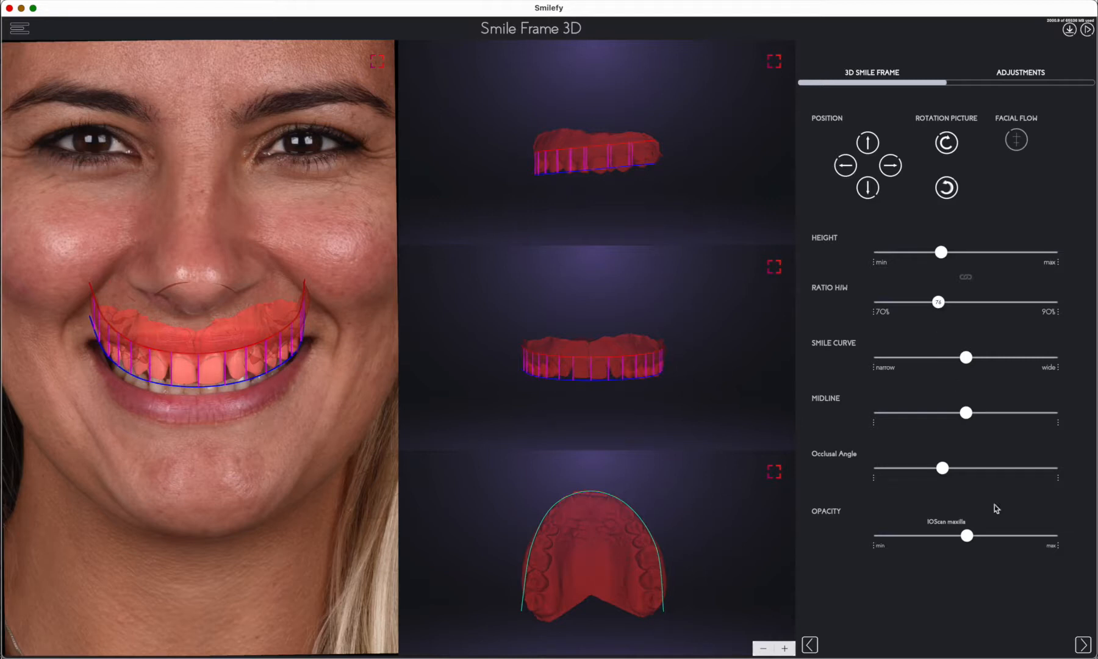
pyautogui.moveTo(968, 535); pyautogui.dragTo(1050, 535)
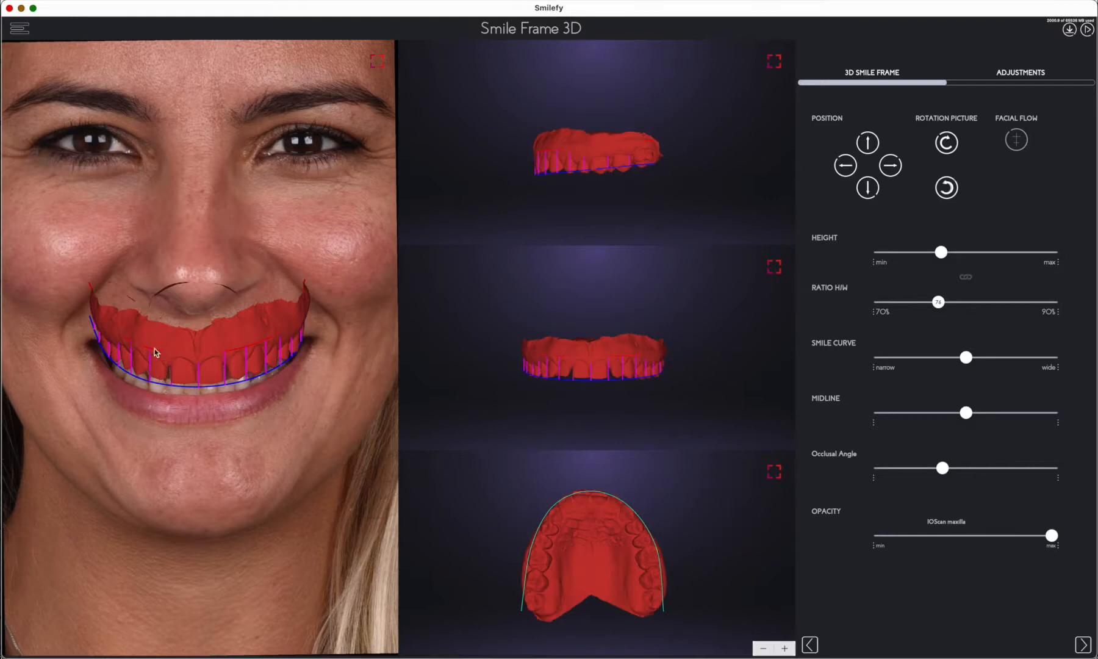
pyautogui.click(972, 536)
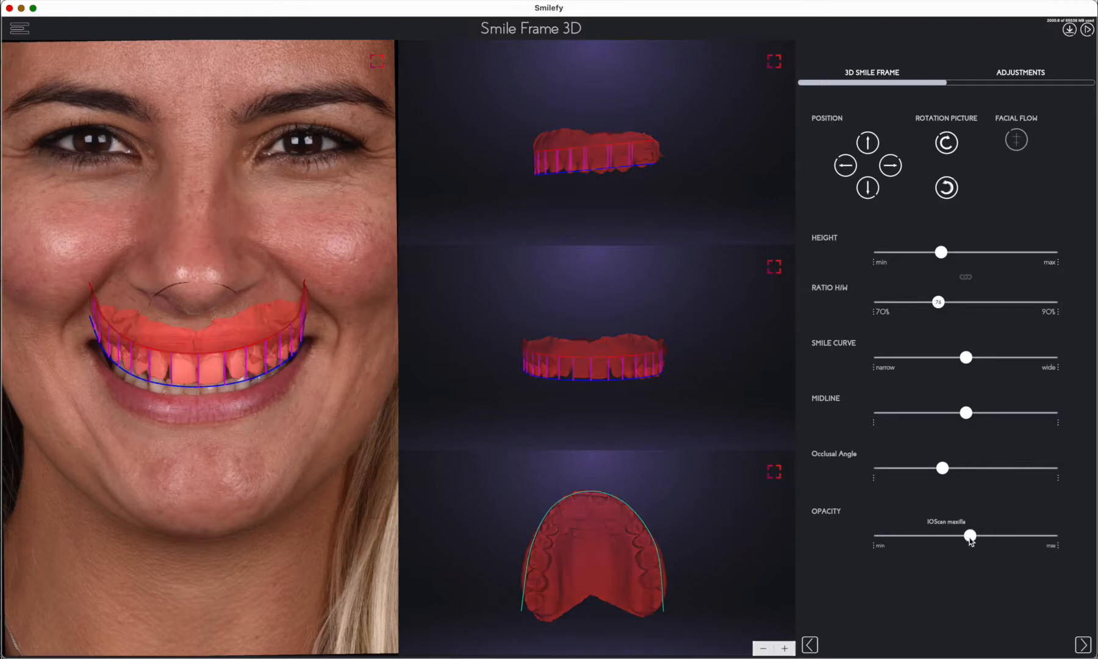
pyautogui.moveTo(972, 537); pyautogui.dragTo(980, 537)
# Step: Check the midline against the facial flow guides, shift it slightly, and make the maxilla scan more opaque
pyautogui.click(1017, 141)
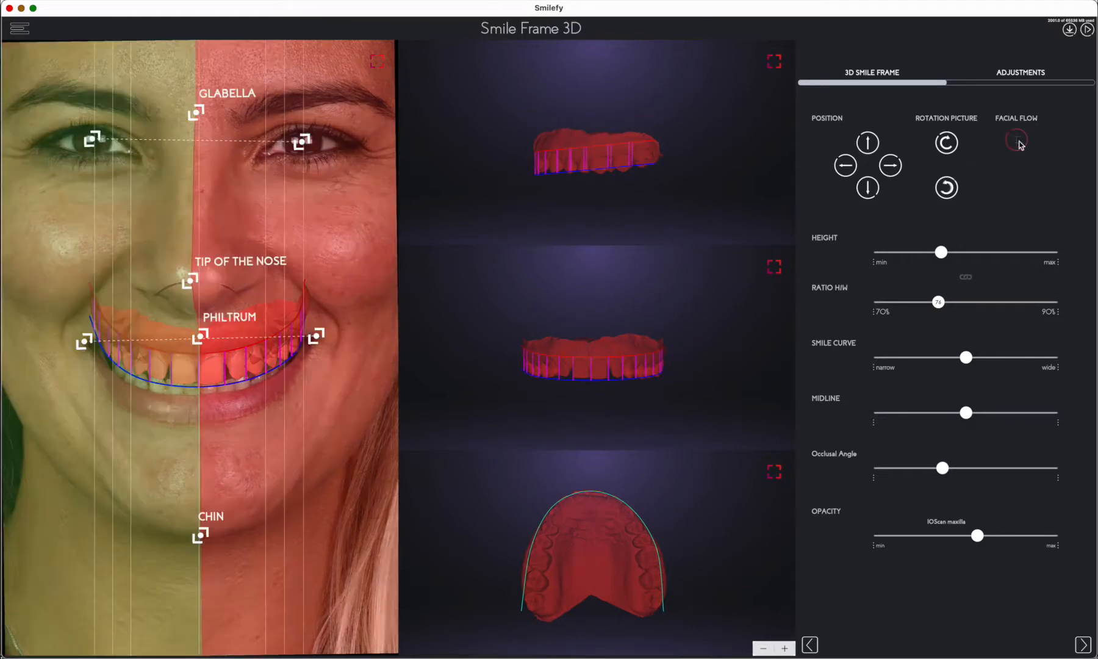
pyautogui.click(1020, 145)
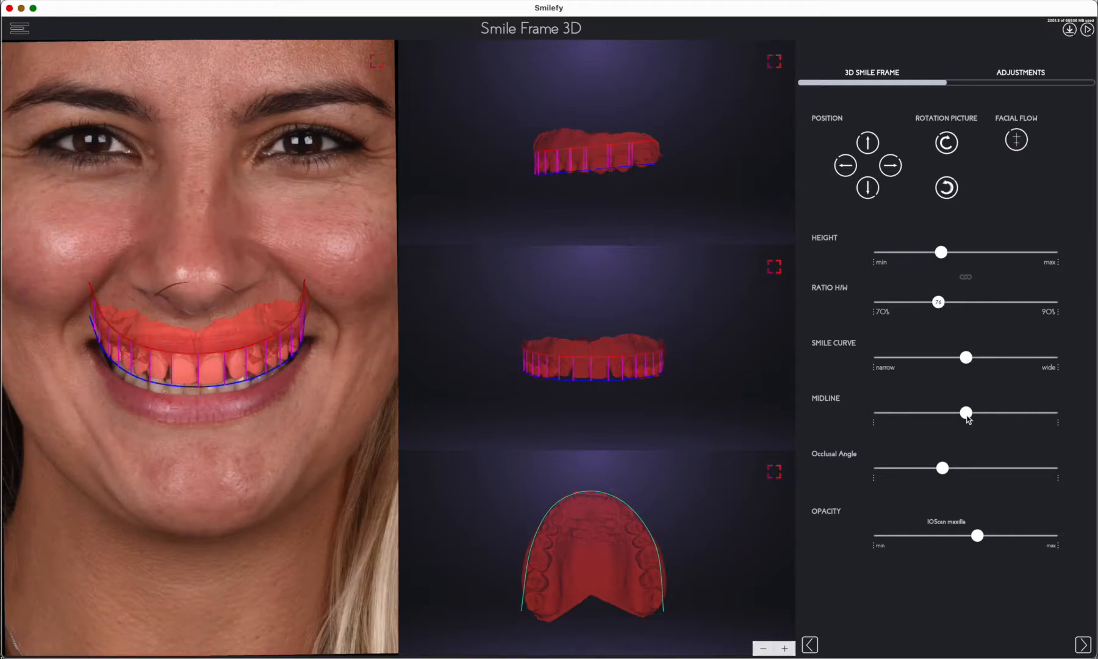
pyautogui.moveTo(964, 414); pyautogui.dragTo(959, 415)
pyautogui.moveTo(962, 417); pyautogui.dragTo(956, 418)
pyautogui.moveTo(945, 537); pyautogui.dragTo(1007, 540)
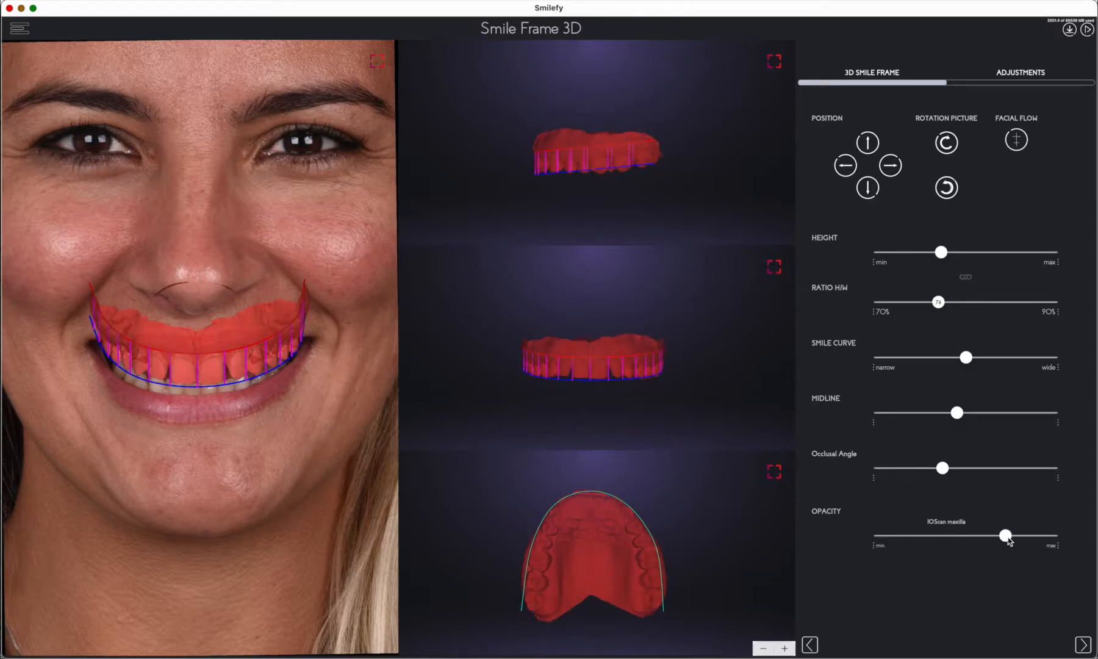
# Step: Go to the frame adjustments and set the dental chart to the Social Smile preset, covering upper teeth 6 to 11
pyautogui.click(1029, 74)
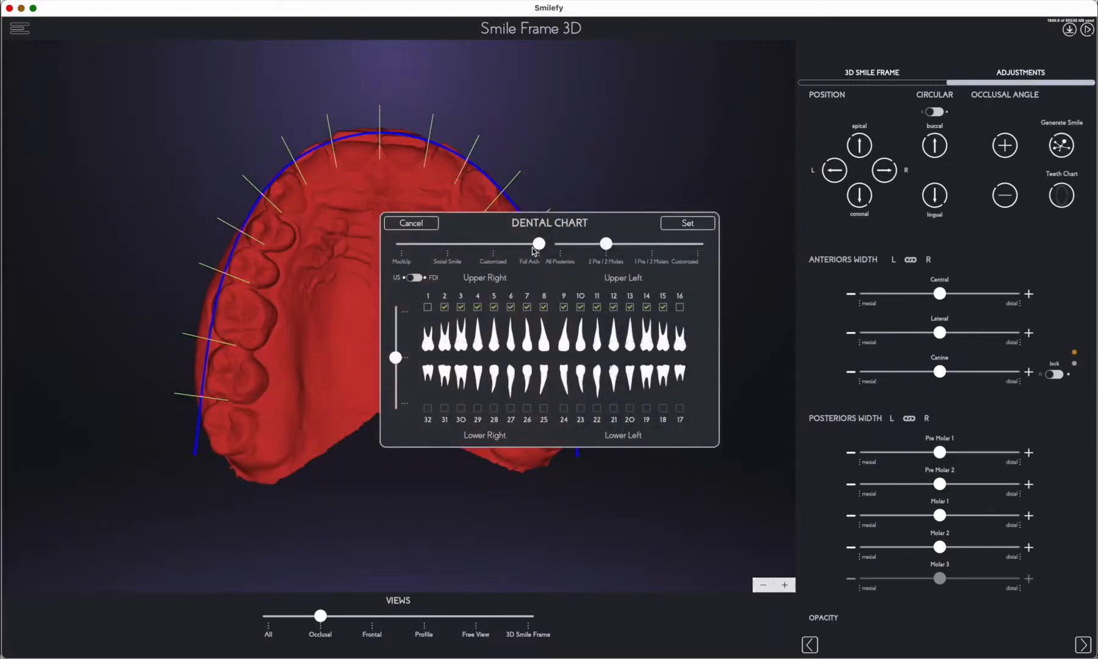
pyautogui.moveTo(537, 250); pyautogui.dragTo(402, 245)
pyautogui.moveTo(403, 251)
pyautogui.mouseDown()
pyautogui.moveTo(432, 245)
pyautogui.moveTo(402, 246)
pyautogui.mouseUp()
pyautogui.click(449, 248)
pyautogui.click(493, 244)
pyautogui.moveTo(497, 245); pyautogui.dragTo(454, 269)
pyautogui.click(686, 225)
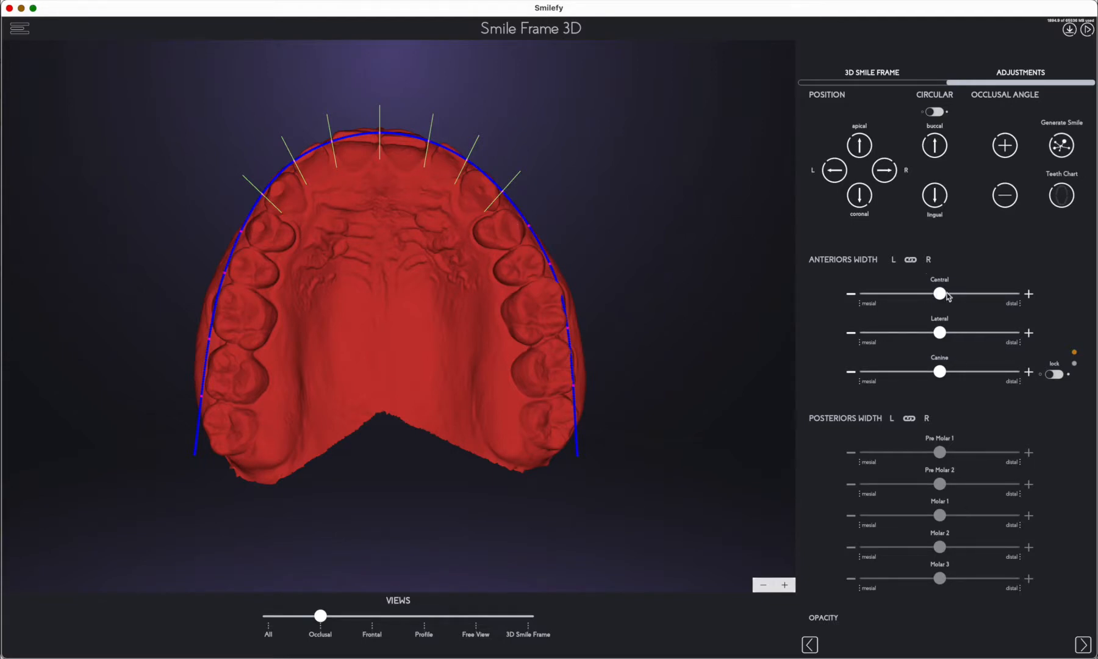
# Step: Unlink the left and right anterior widths and slightly widen the centrals, both laterals and the right canine
pyautogui.click(911, 261)
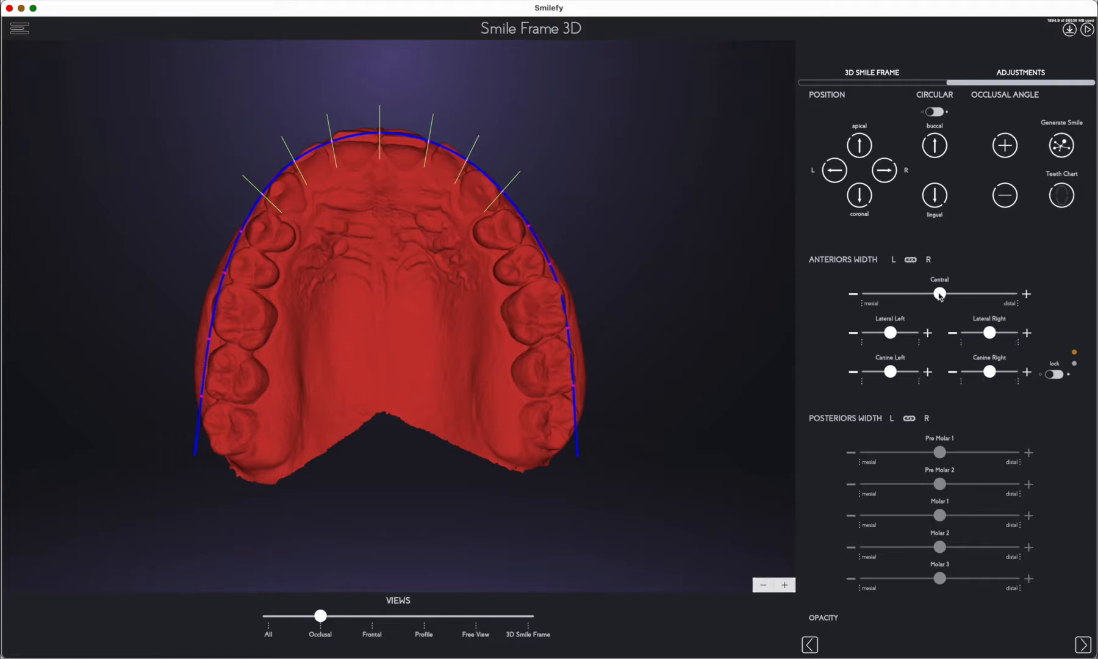
pyautogui.click(1027, 294)
pyautogui.click(1028, 294)
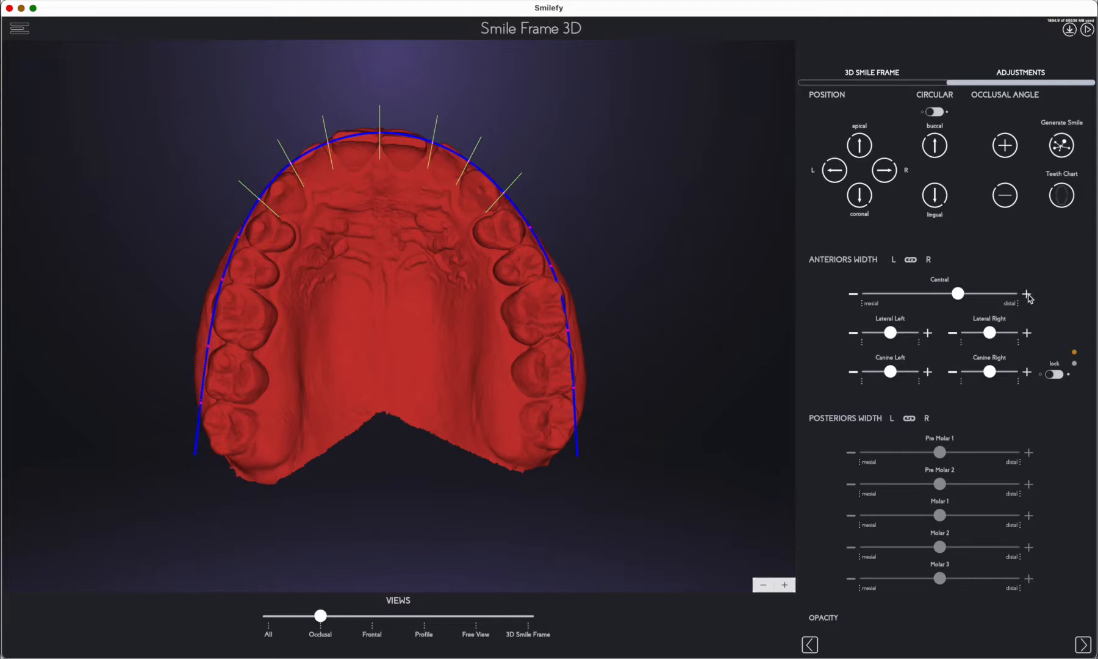
pyautogui.click(1027, 333)
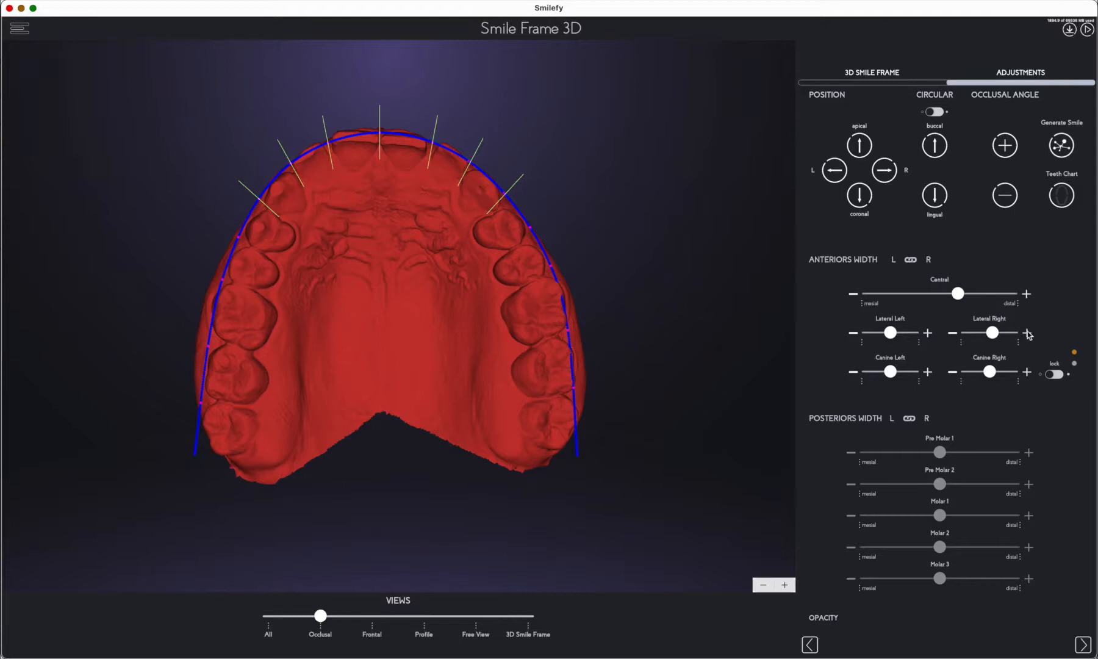
pyautogui.click(929, 333)
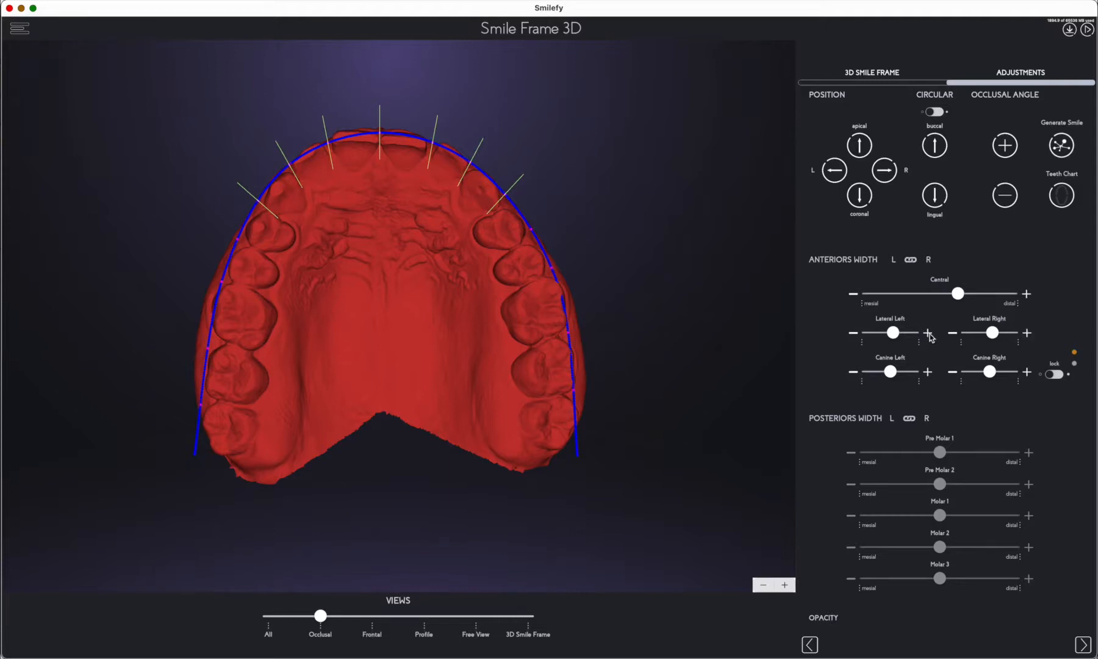
pyautogui.click(1028, 372)
pyautogui.click(1027, 373)
pyautogui.click(928, 372)
pyautogui.click(854, 374)
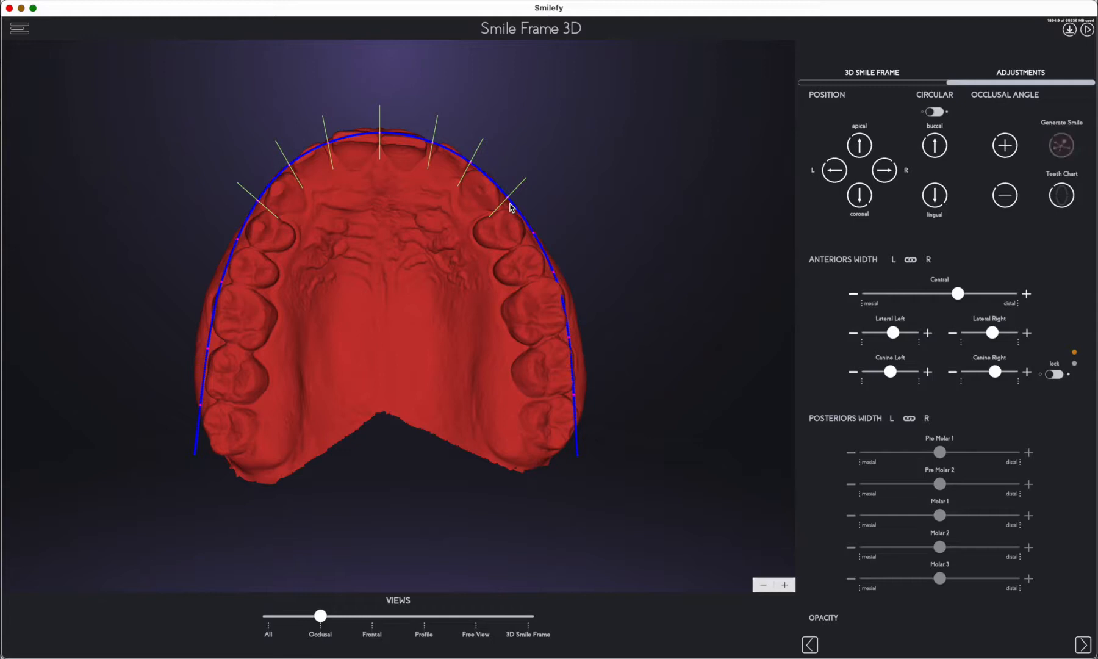
# Step: Generate the smile on the selected teeth and inspect it in the four-view layout, reviewing the dental chart without changes
pyautogui.click(1063, 146)
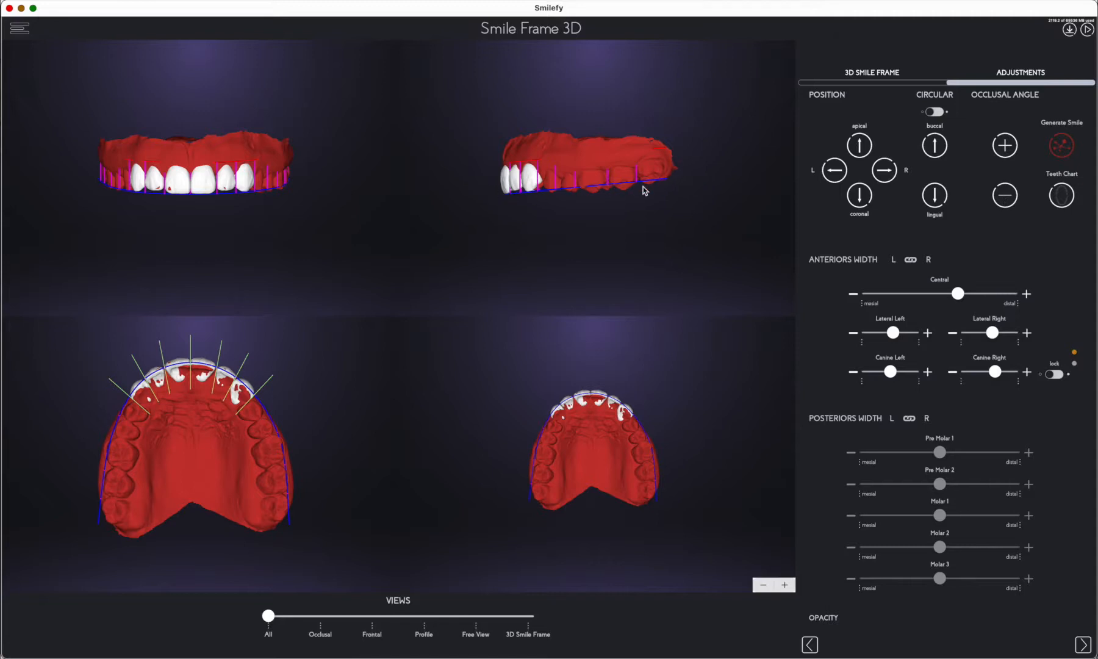
pyautogui.click(1062, 195)
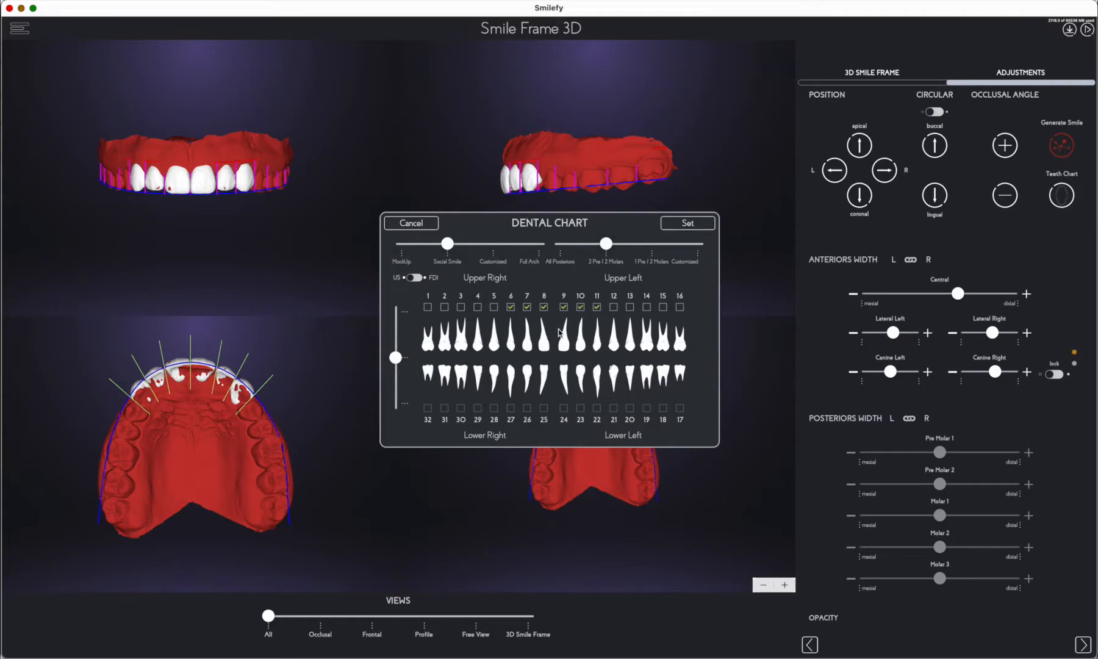
pyautogui.click(412, 223)
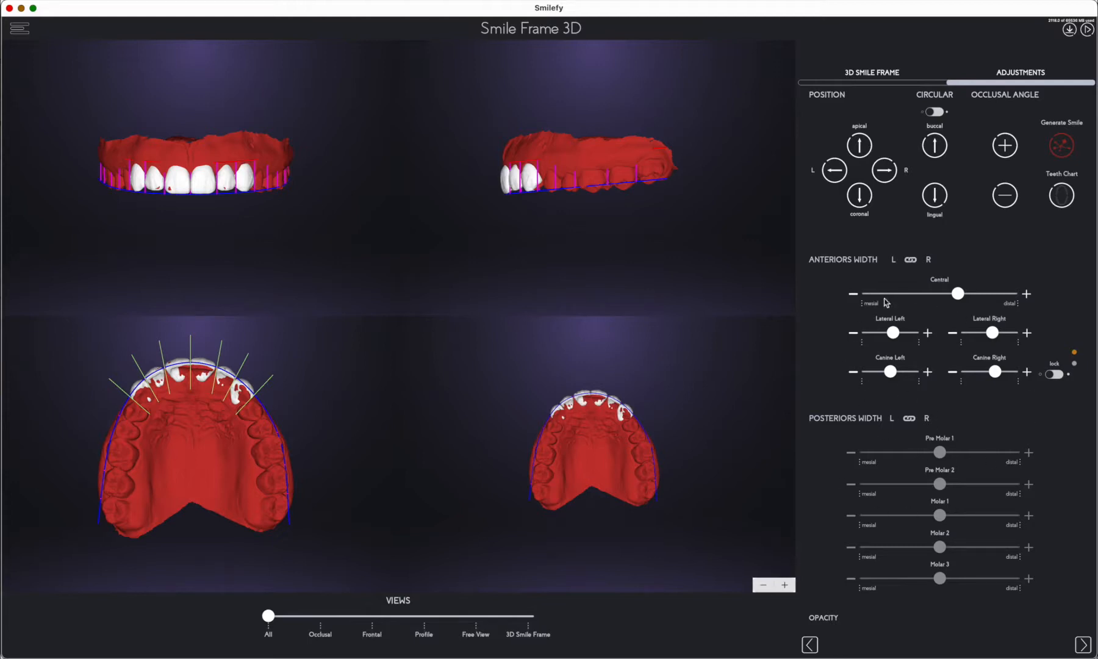
pyautogui.scroll(-3, 949, 584)
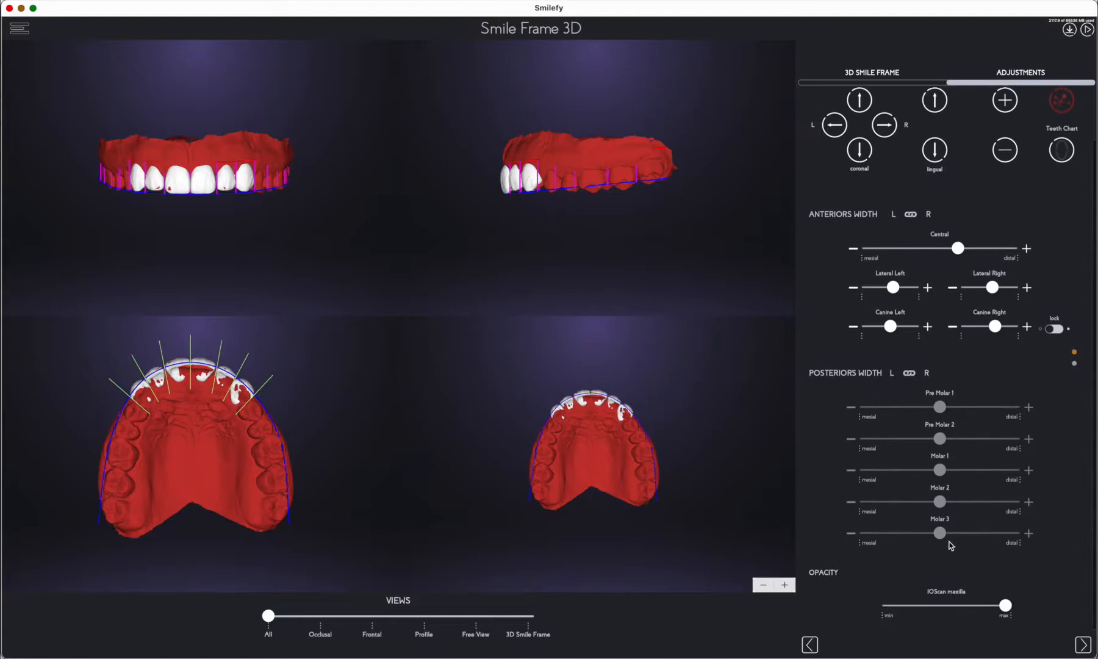
pyautogui.moveTo(940, 606); pyautogui.dragTo(1005, 607)
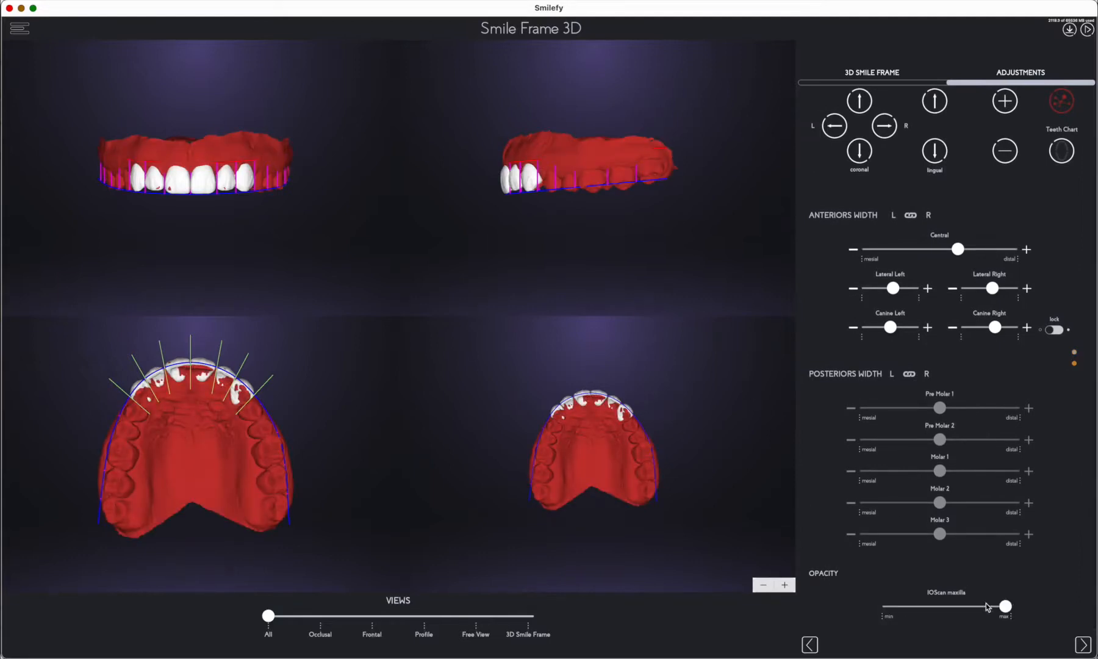
pyautogui.scroll(-1, 974, 589)
pyautogui.moveTo(633, 432); pyautogui.dragTo(632, 550)
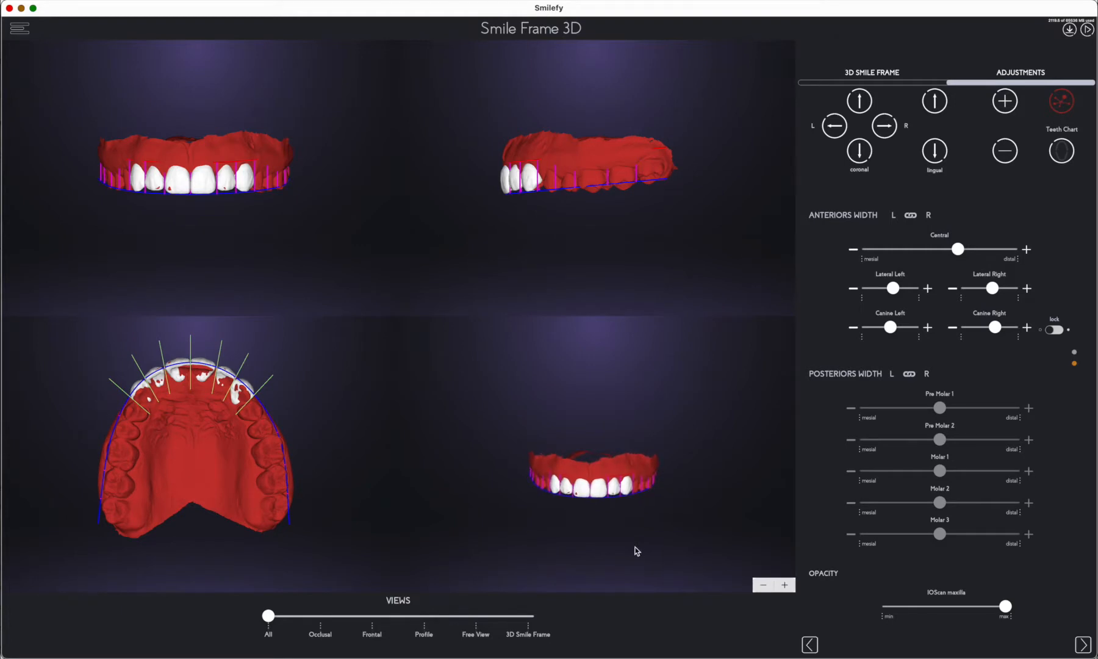
# Step: Examine the smile frame in the occlusal, frontal, profile and 3D Smile Frame views, with the generated teeth shown in the last one
pyautogui.click(320, 626)
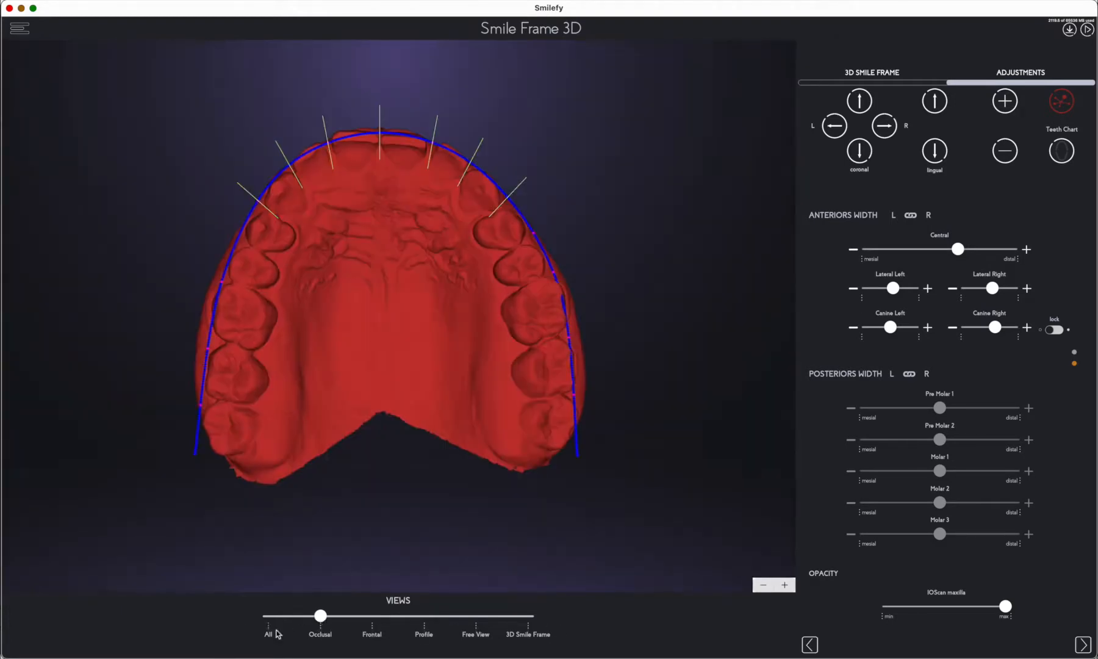
pyautogui.click(374, 624)
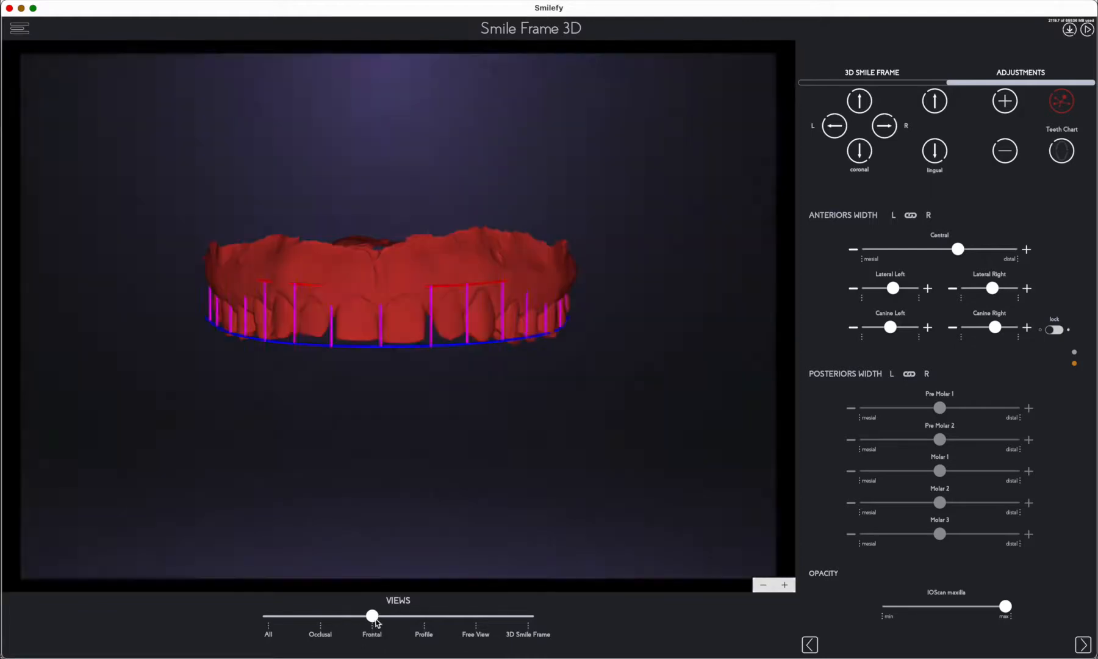
pyautogui.click(424, 624)
pyautogui.click(478, 622)
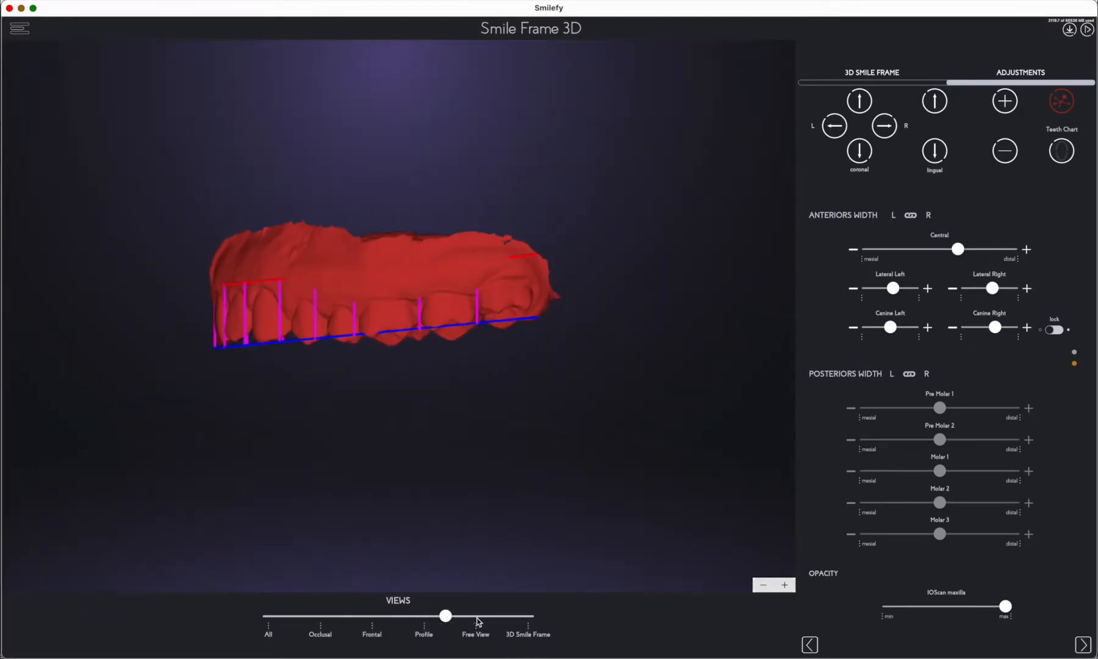
pyautogui.click(529, 621)
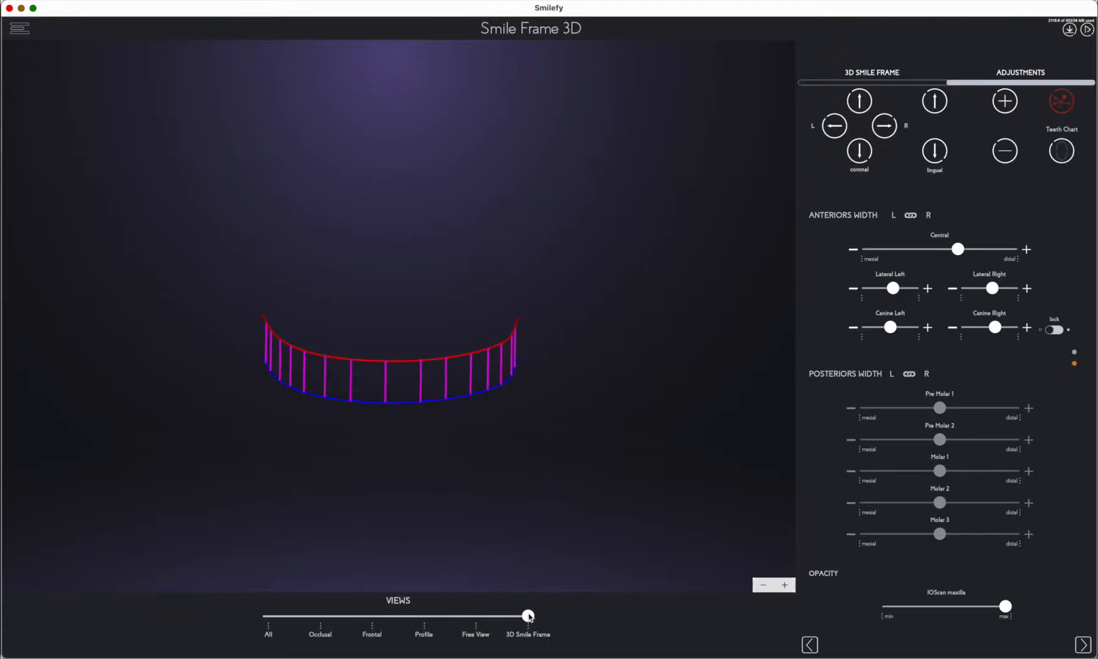
pyautogui.click(1063, 102)
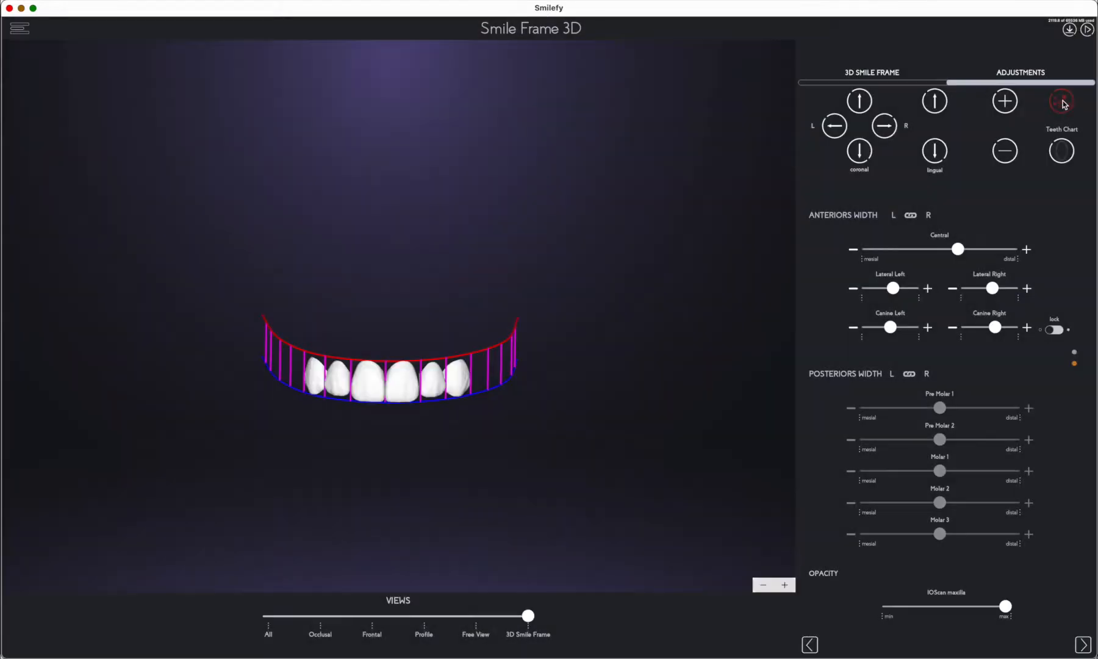
pyautogui.moveTo(603, 380); pyautogui.dragTo(615, 407)
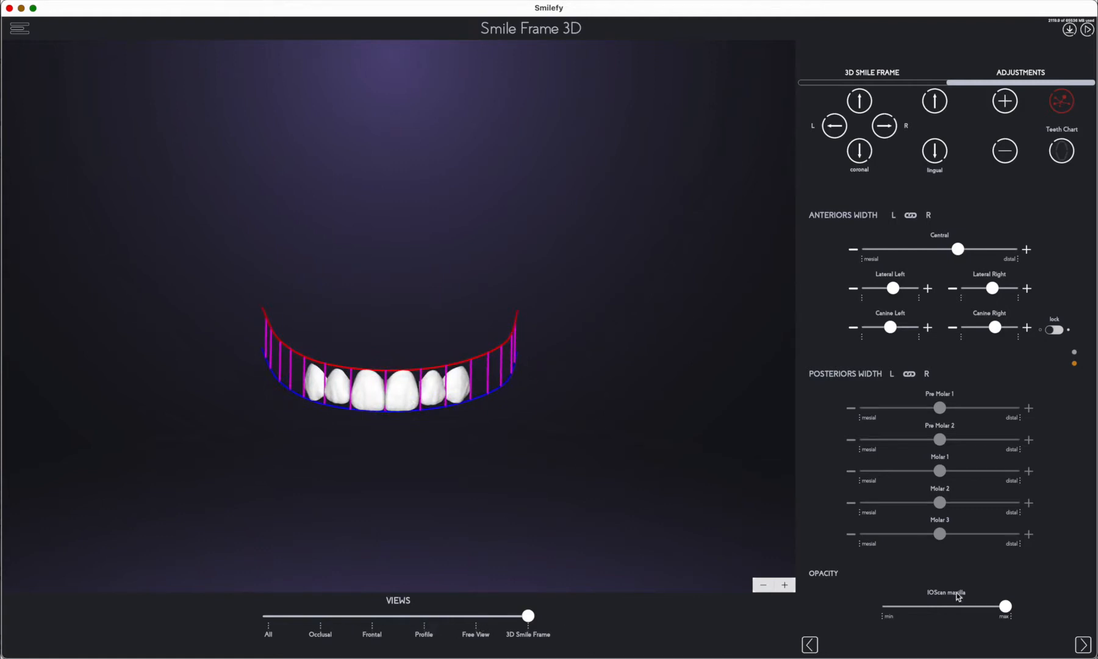
# Step: Return to the occlusal view, run Generate Smile, and proceed to the Smile Design 3D stage
pyautogui.click(320, 623)
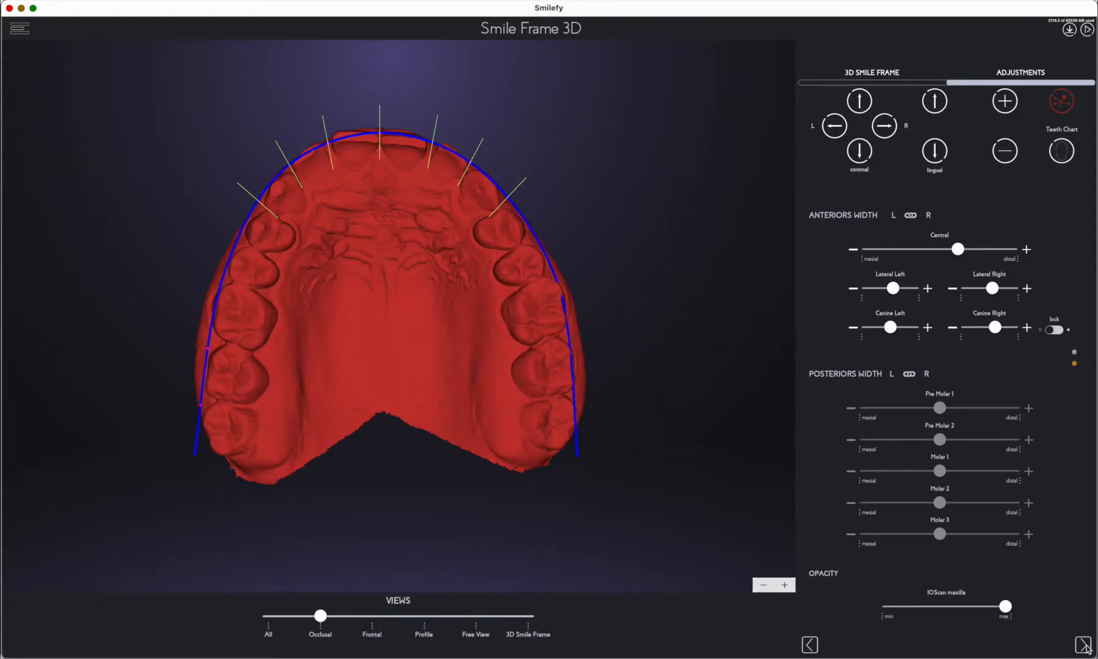
pyautogui.click(1065, 99)
pyautogui.click(1083, 645)
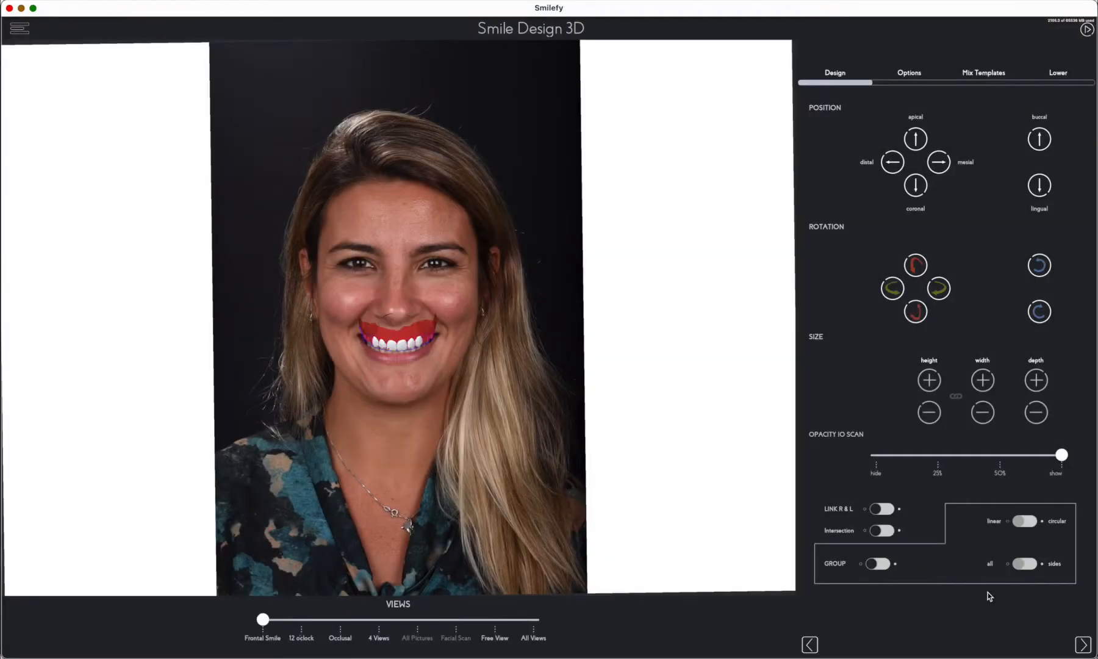
# Step: Turn on the lip simulation, hide the smile frame, and check the teeth within the smile photo
pyautogui.click(897, 79)
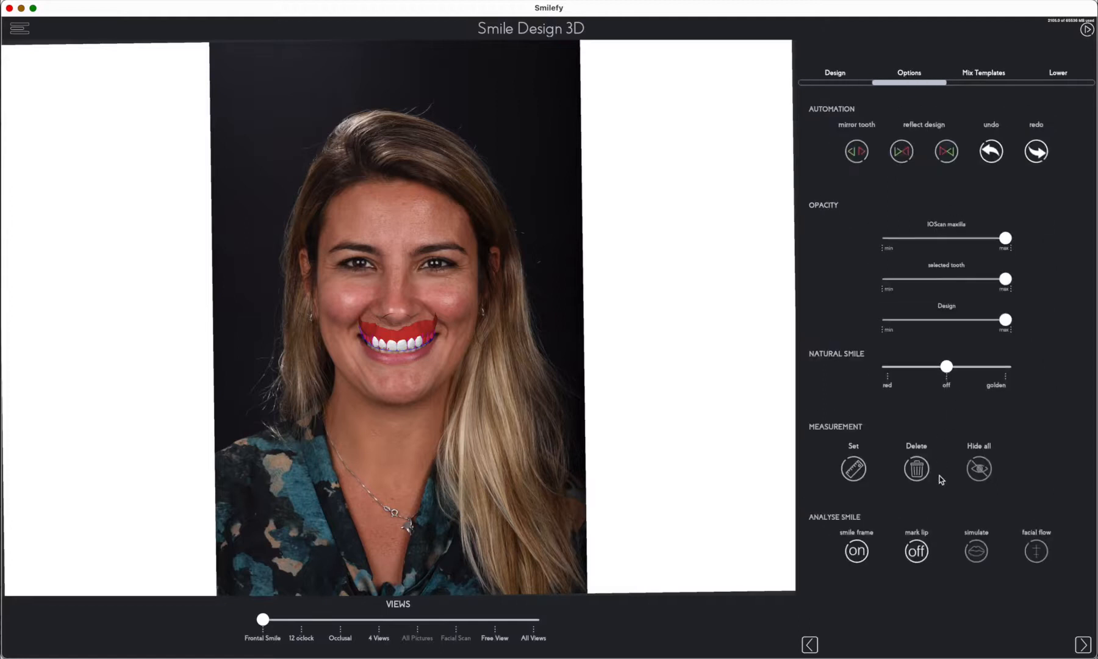
pyautogui.click(975, 553)
pyautogui.click(860, 553)
pyautogui.scroll(8, 510, 429)
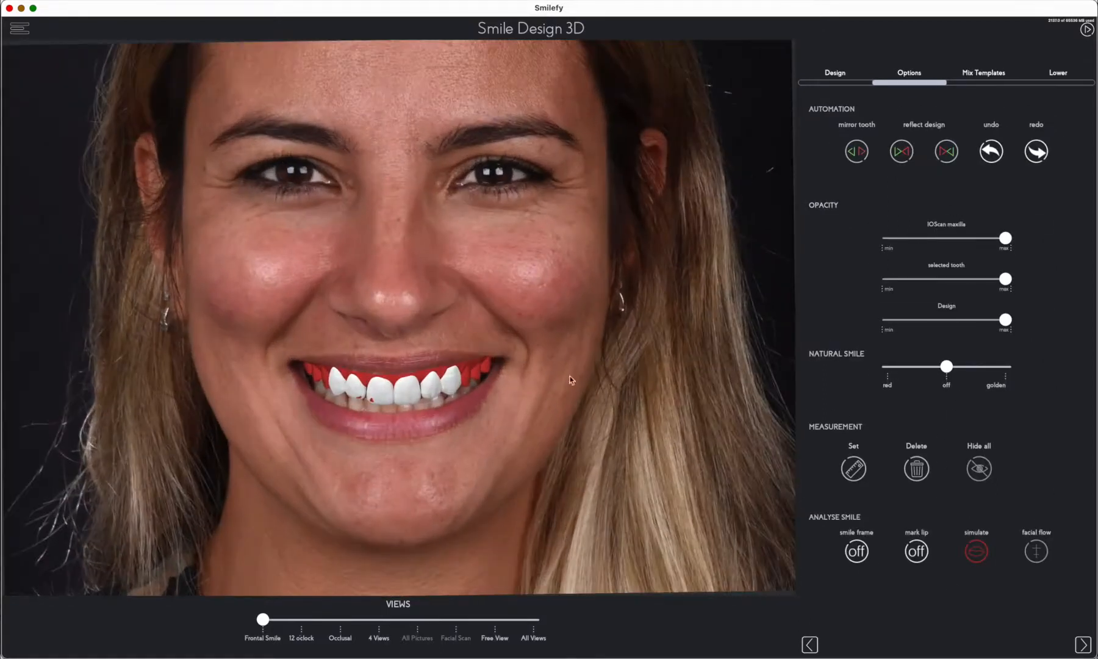
pyautogui.scroll(-8, 574, 384)
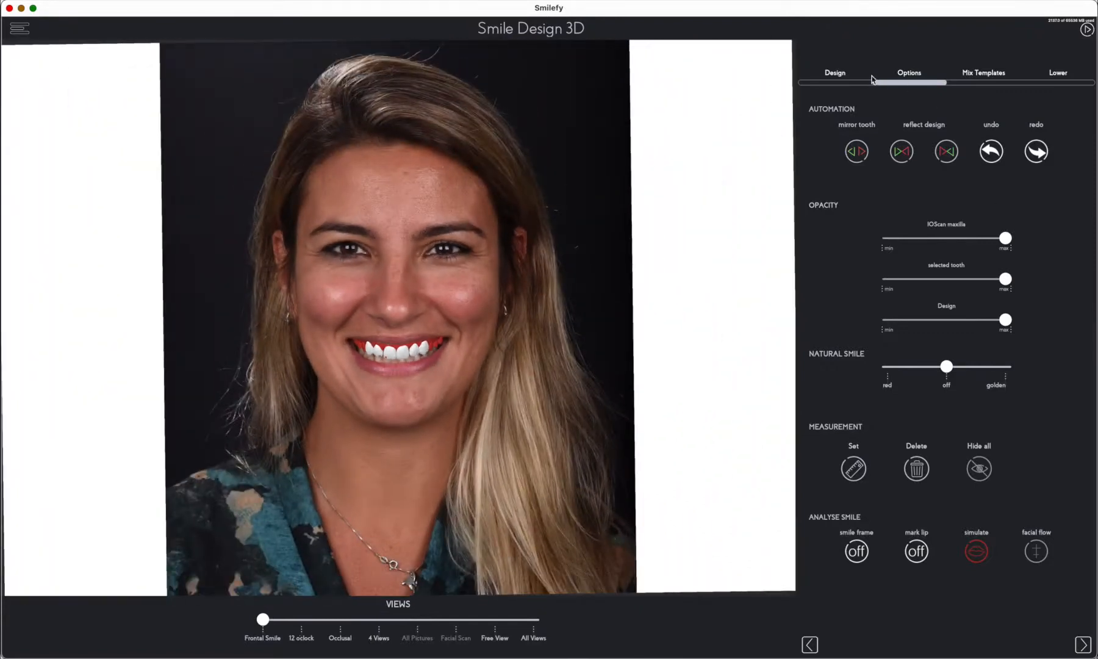
# Step: Preview the smile at reduced IO scan opacities, including 50% and 25%, and restore the scan to show
pyautogui.click(836, 73)
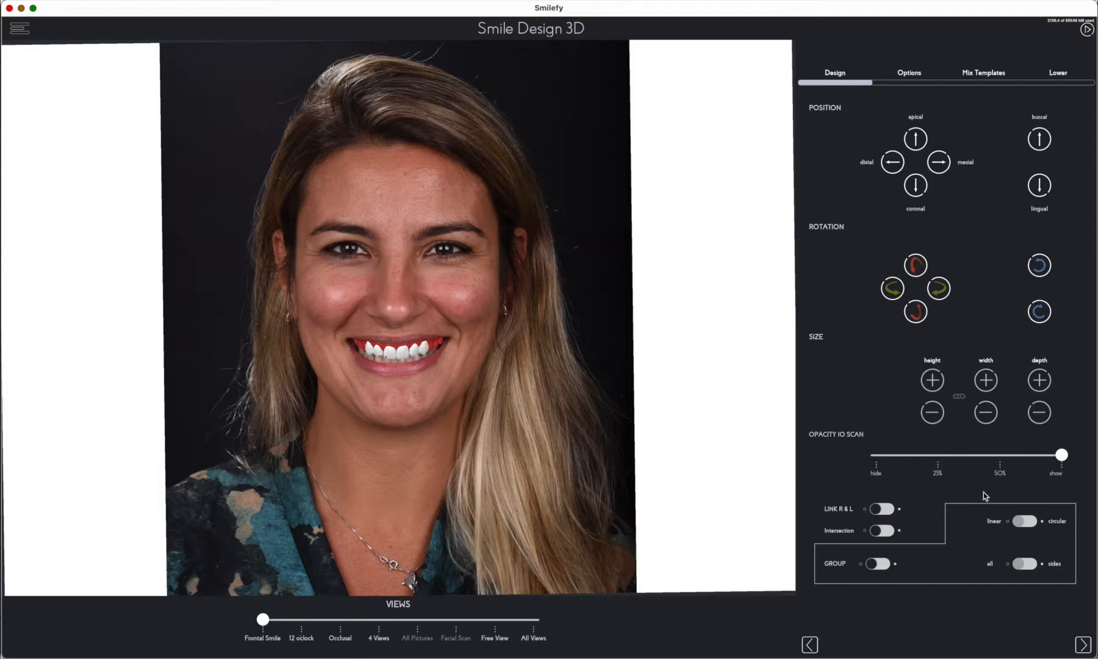
pyautogui.click(956, 457)
pyautogui.moveTo(956, 462); pyautogui.dragTo(1065, 467)
pyautogui.click(1001, 462)
pyautogui.click(941, 460)
pyautogui.click(1062, 459)
# Step: Toggle the Intersection option to check its effect on the smile, including with the upper left central incisor selected
pyautogui.click(879, 531)
pyautogui.click(884, 531)
pyautogui.scroll(6, 480, 420)
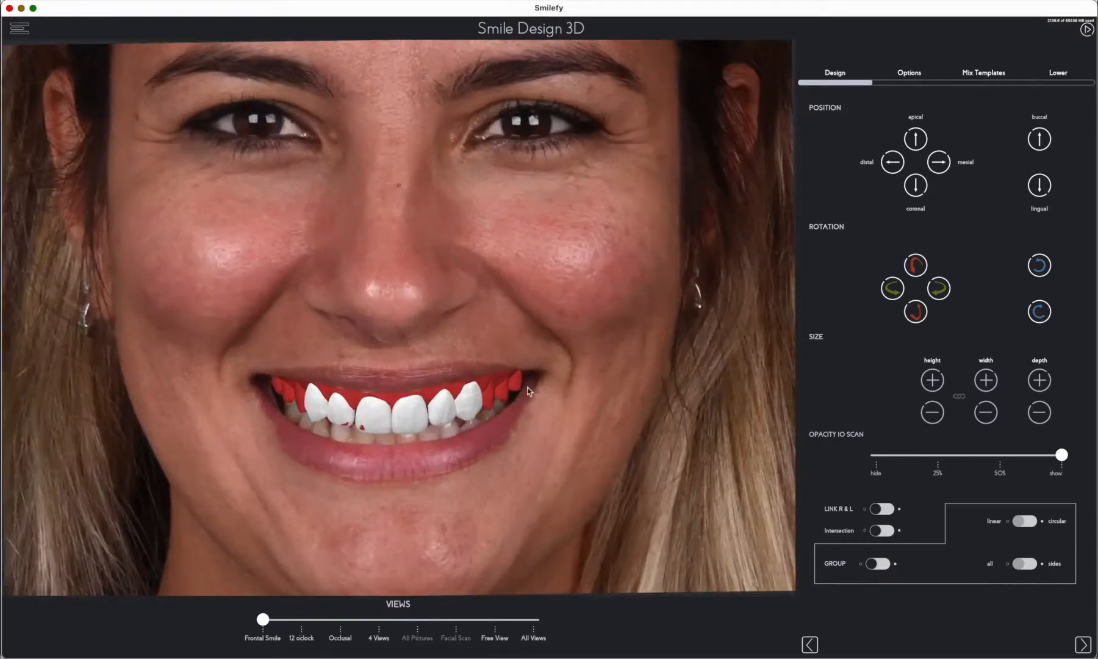
pyautogui.scroll(-5, 540, 376)
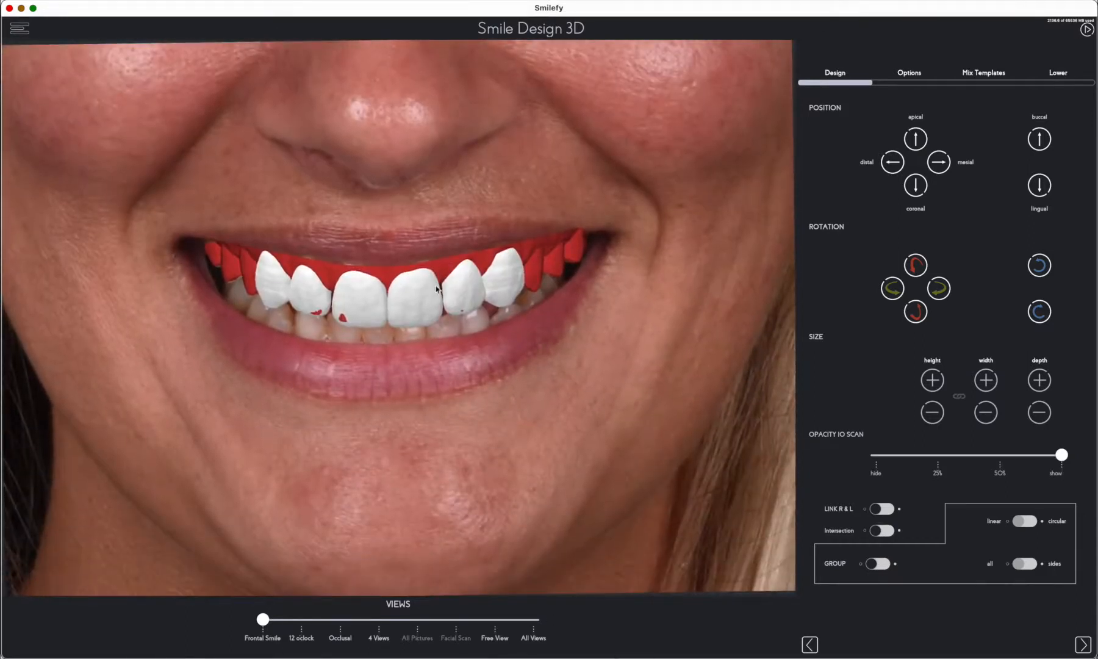
pyautogui.click(429, 304)
pyautogui.click(881, 531)
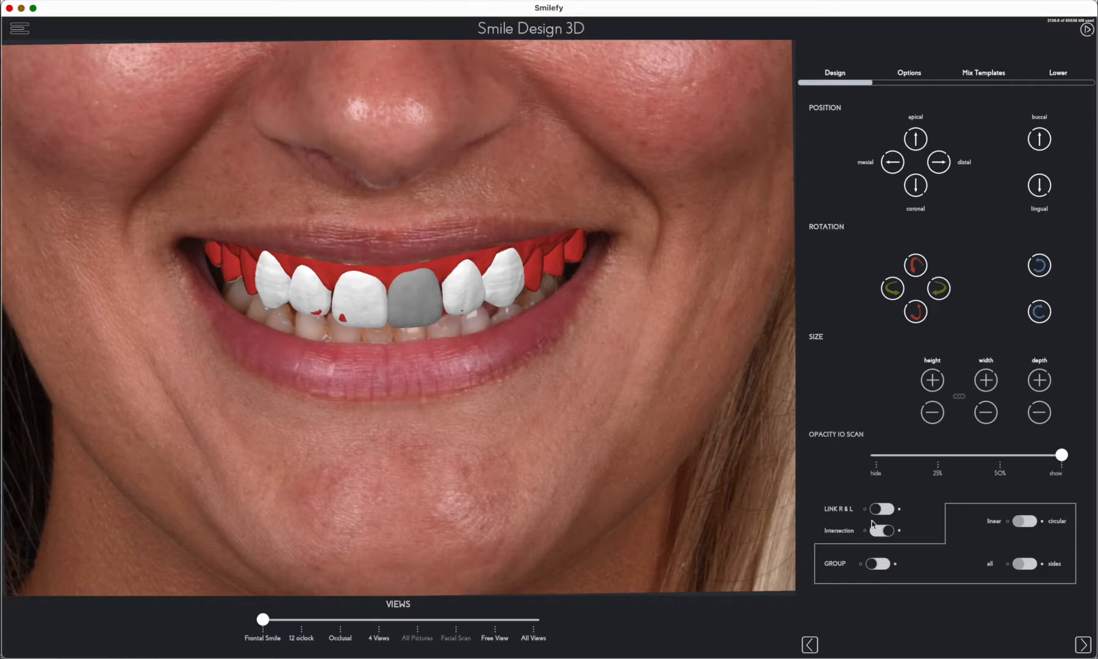
# Step: Try grouping the teeth by sides, selecting each side in turn, and turn grouping off
pyautogui.click(879, 564)
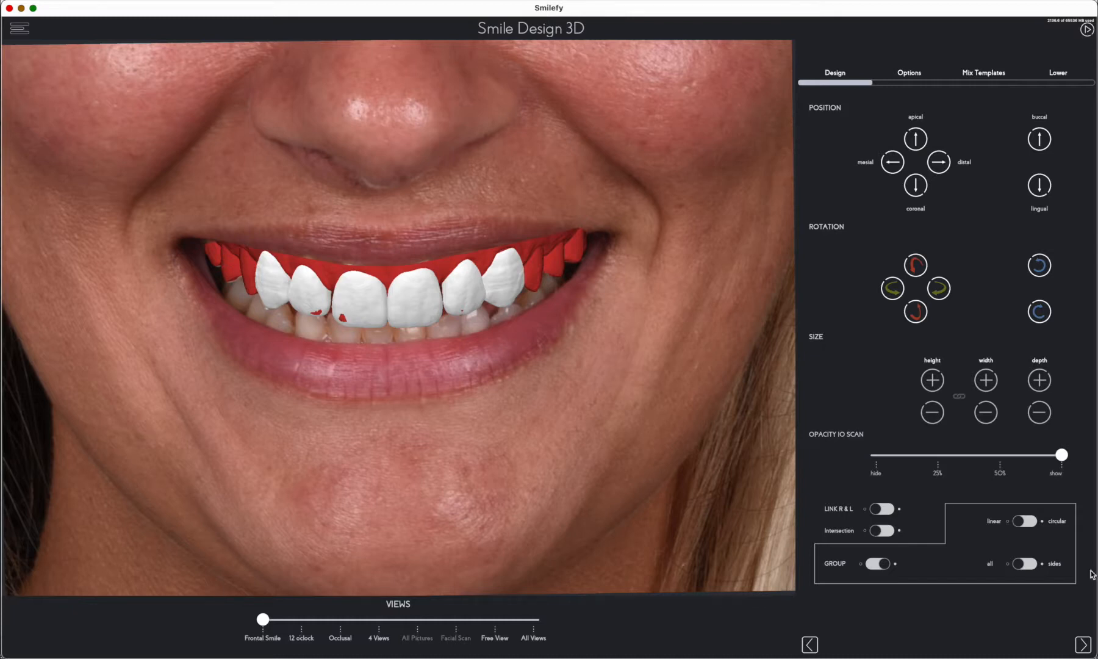
pyautogui.click(1020, 563)
pyautogui.click(459, 313)
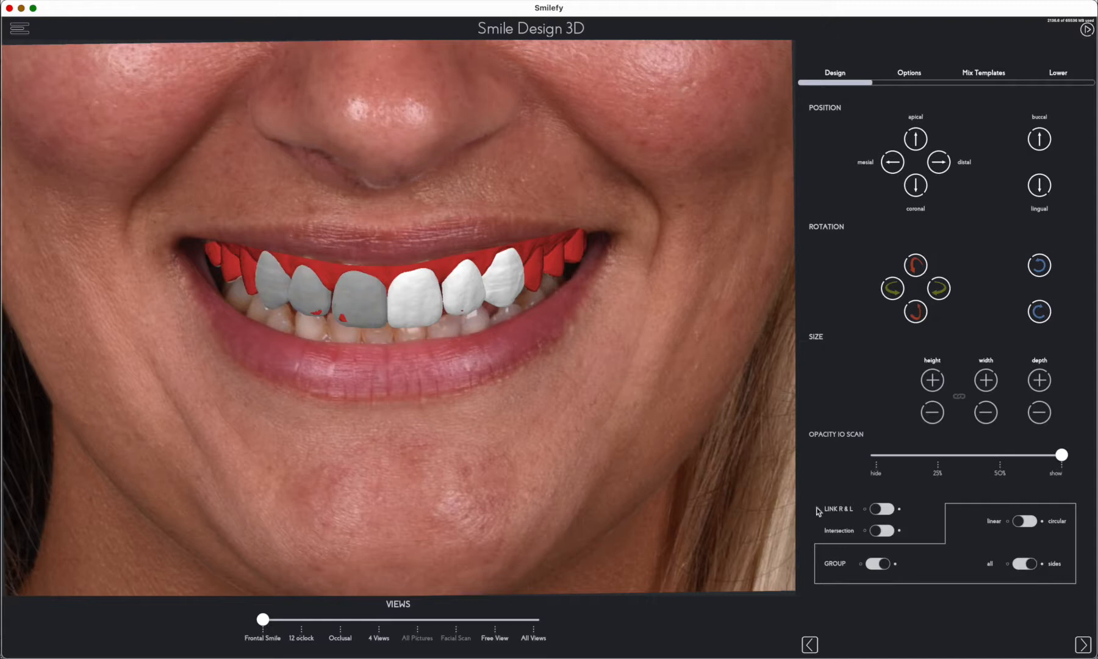
pyautogui.click(420, 301)
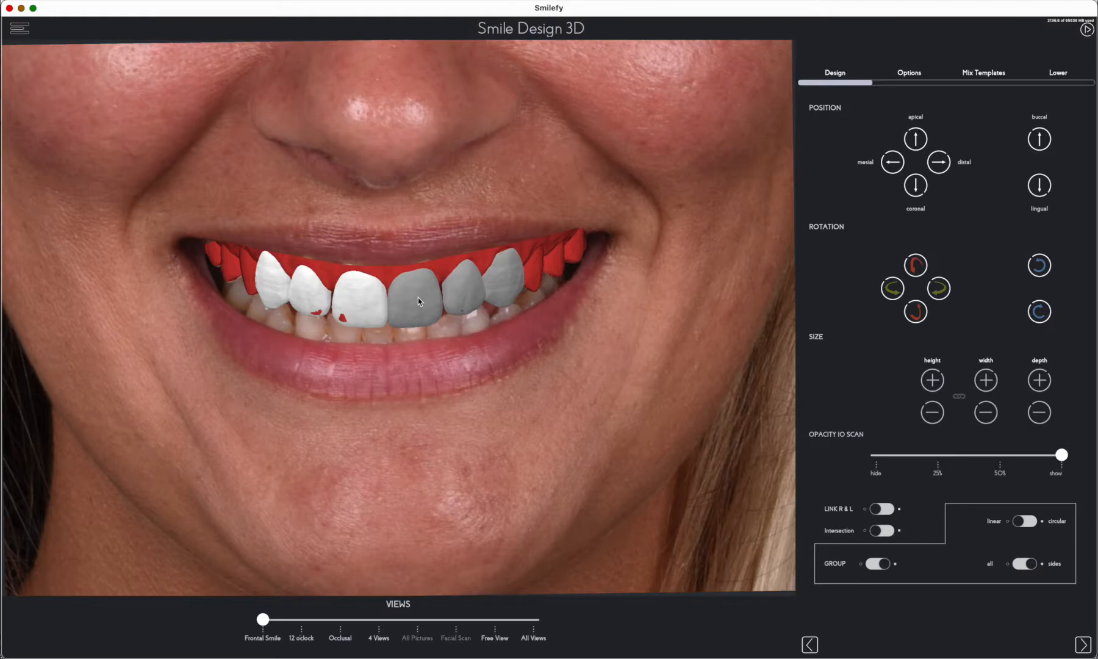
pyautogui.click(884, 564)
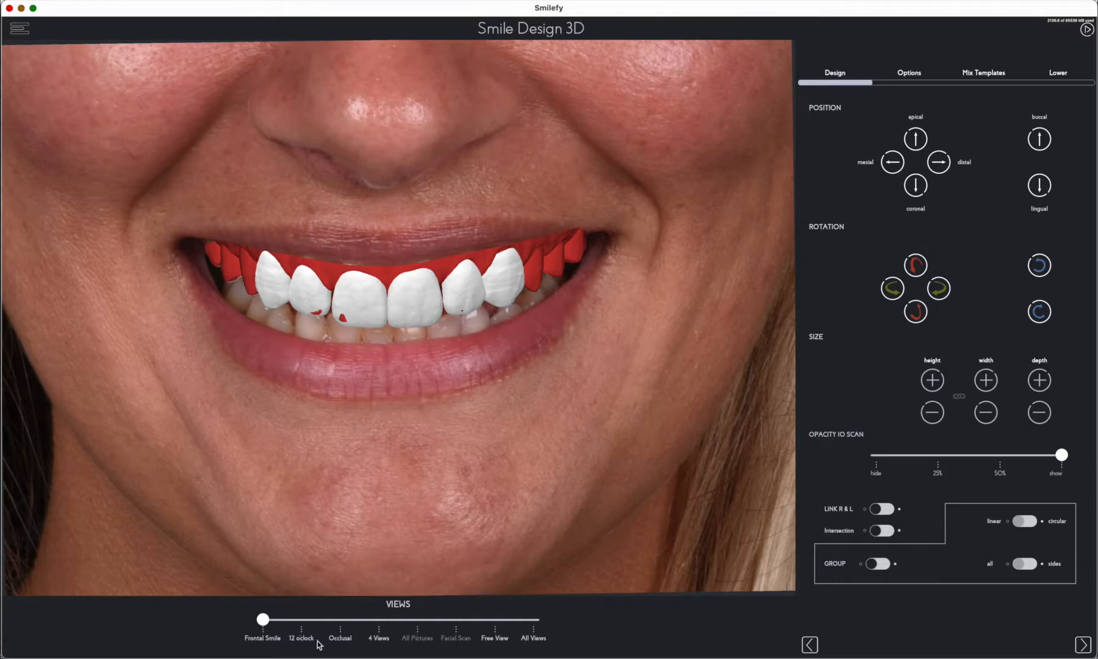
# Step: Review the design in the 4 Views, Occlusal, 12 o'clock, Free View and All Views layouts
pyautogui.click(379, 627)
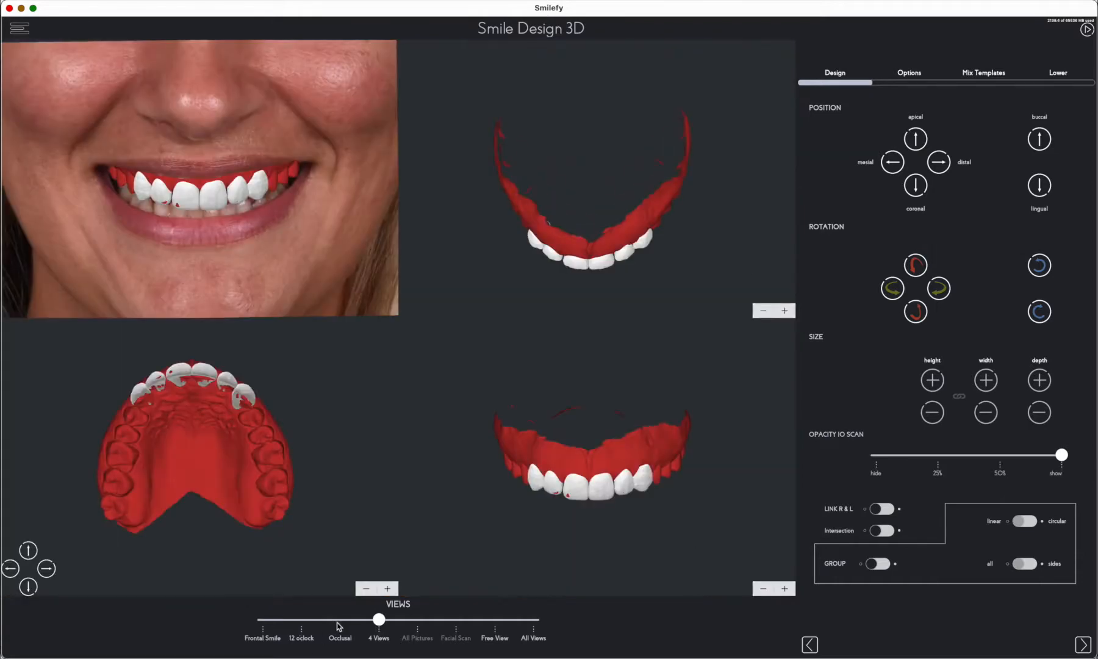
pyautogui.click(340, 626)
pyautogui.click(305, 626)
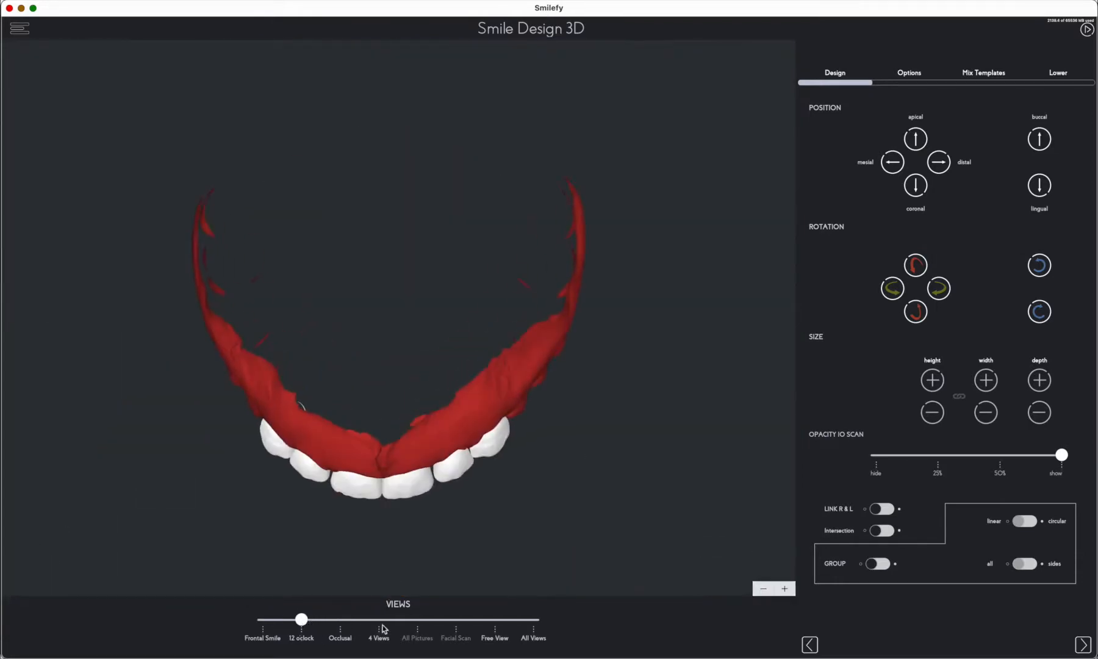
pyautogui.click(495, 628)
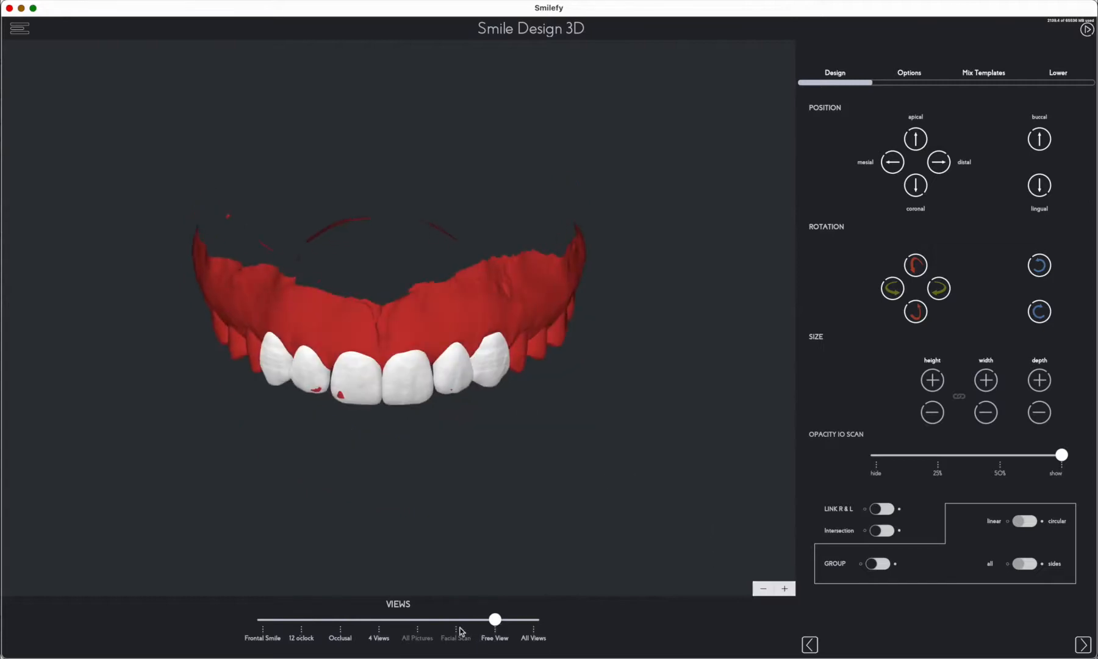
pyautogui.moveTo(495, 619); pyautogui.dragTo(564, 618)
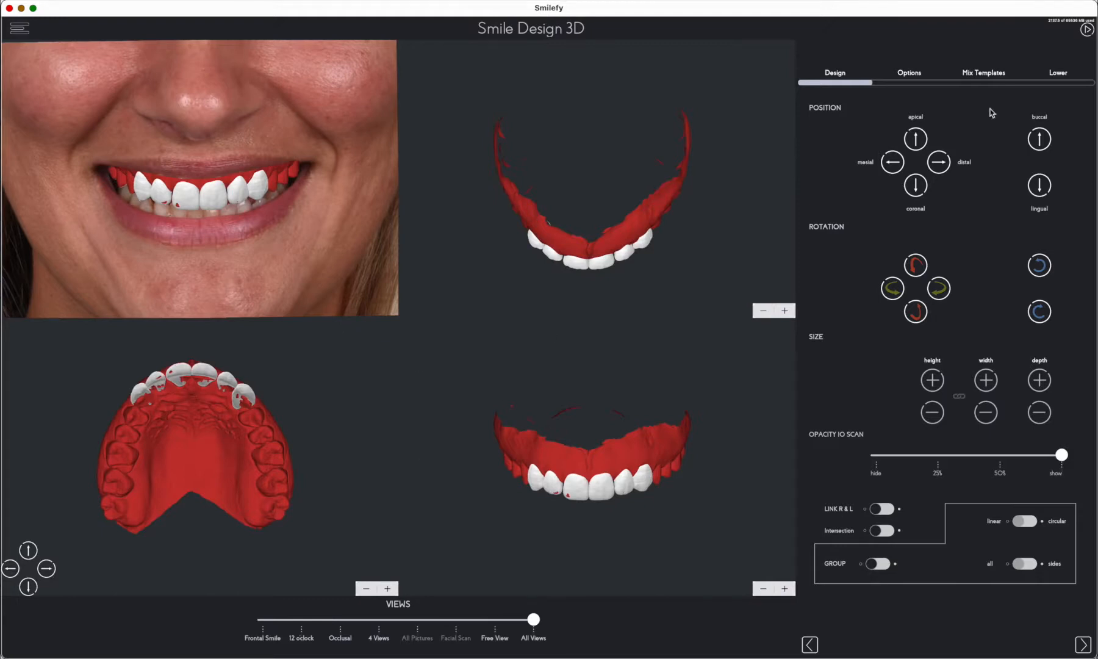
# Step: Select the upper right central incisor and slightly increase its height
pyautogui.click(917, 75)
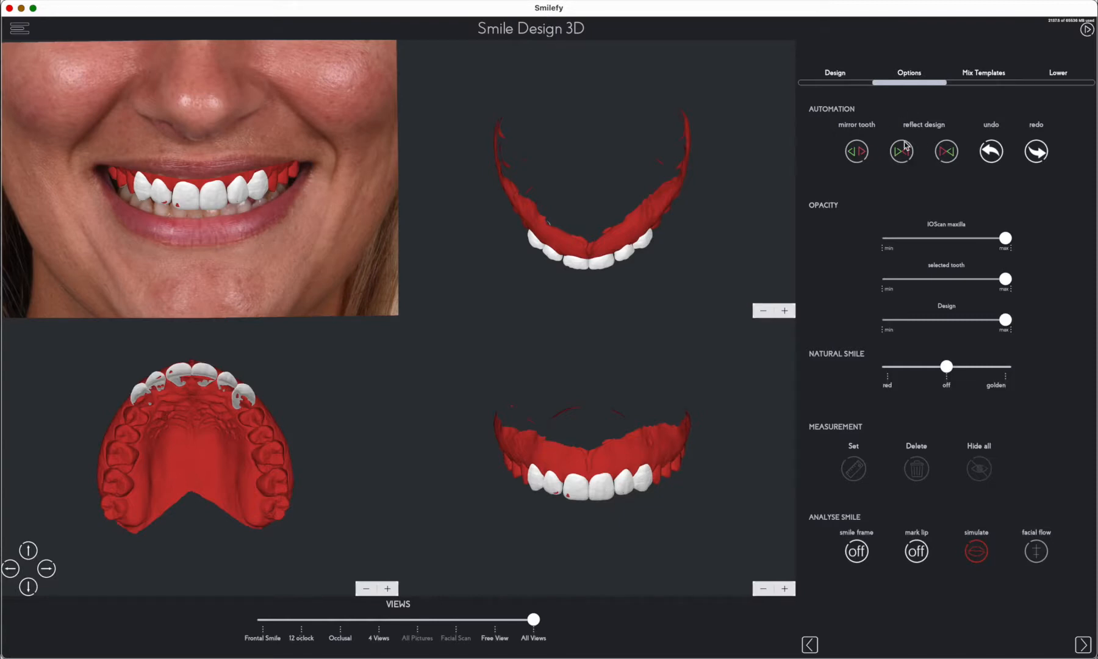
pyautogui.moveTo(647, 443); pyautogui.dragTo(657, 434)
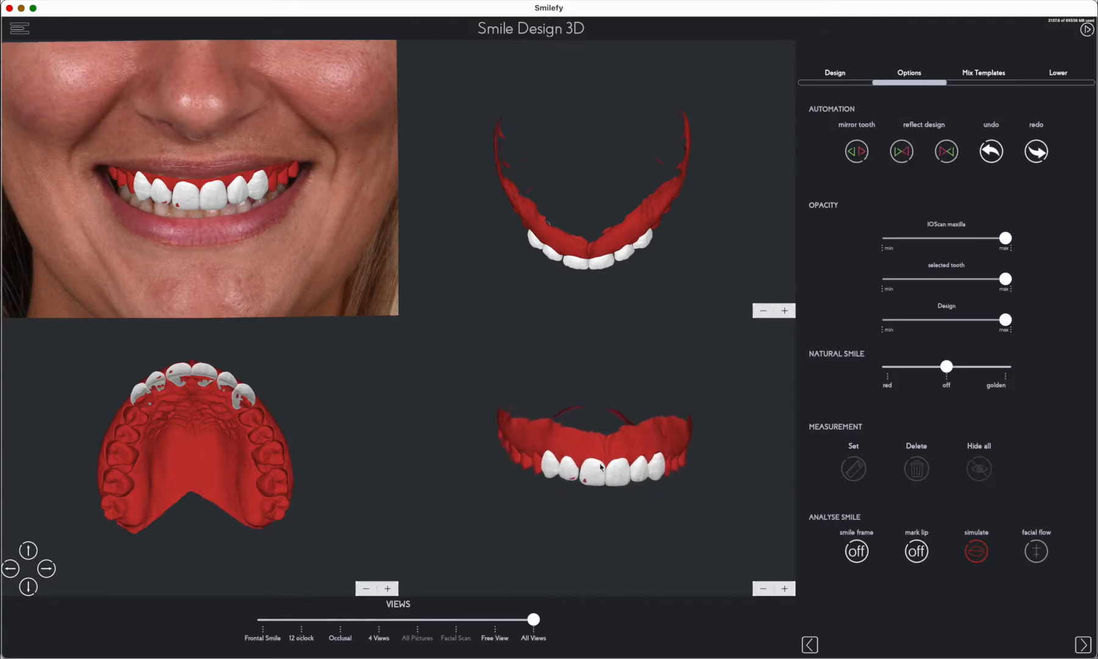
pyautogui.click(601, 468)
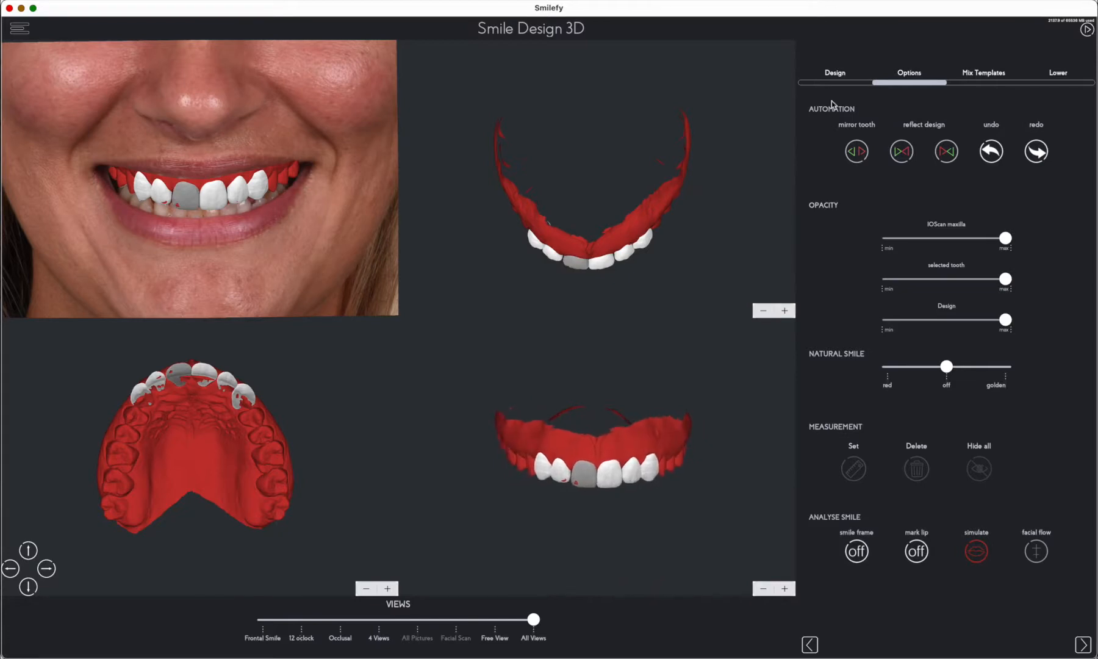
pyautogui.click(836, 74)
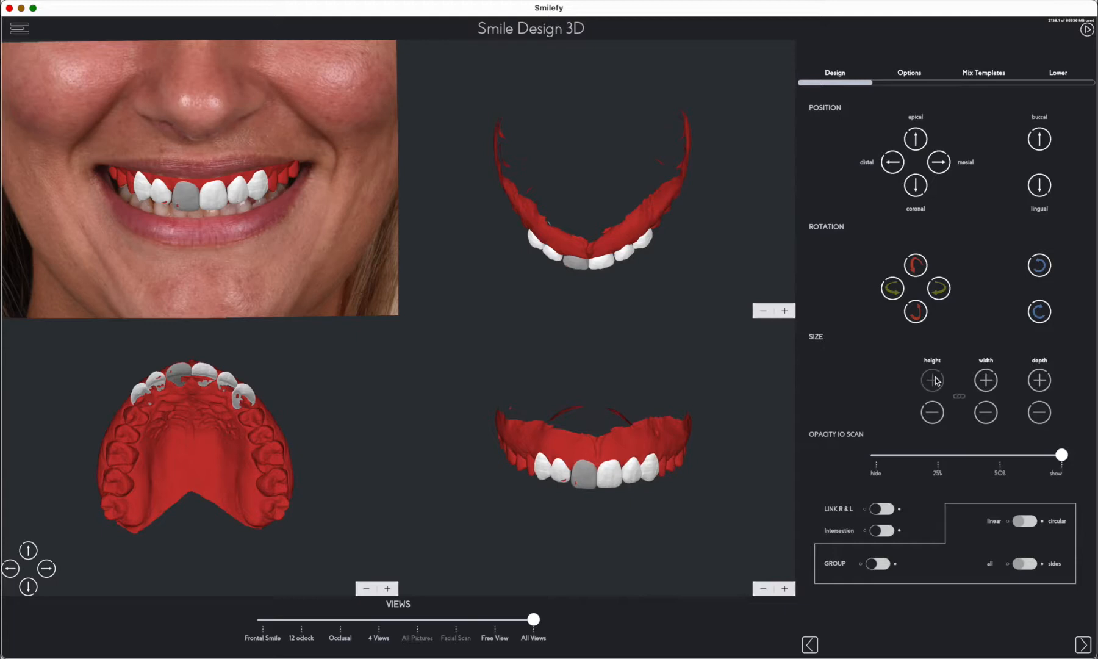
pyautogui.click(907, 73)
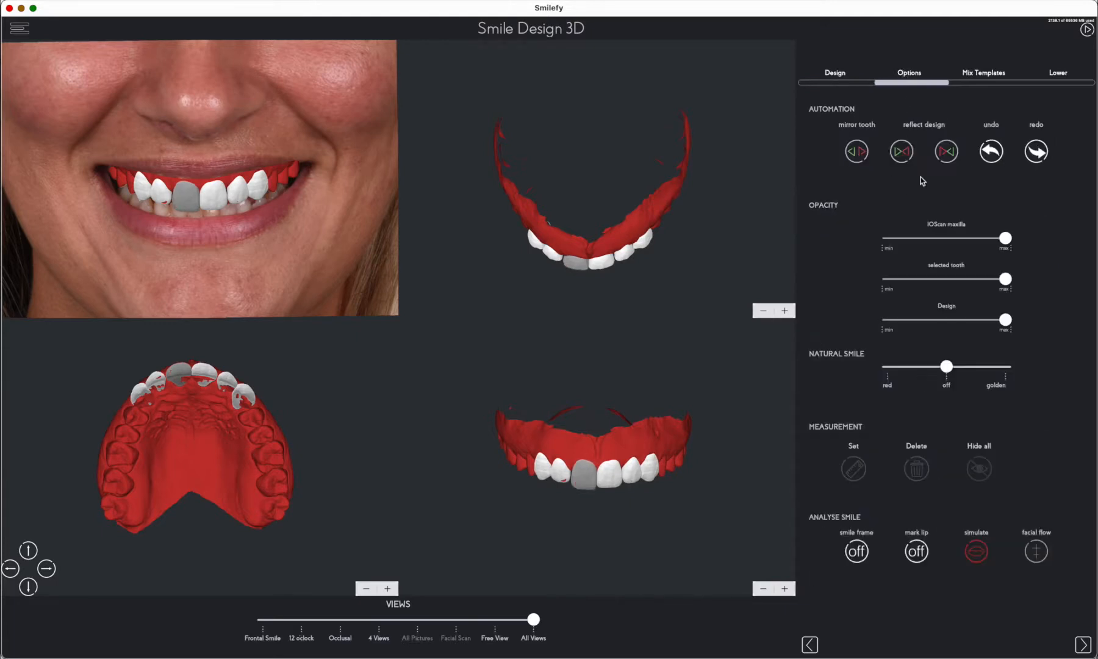
# Step: Try reflecting the design in each direction, undoing each reflection
pyautogui.click(902, 157)
pyautogui.click(997, 153)
pyautogui.click(947, 152)
pyautogui.click(990, 153)
# Step: Reflect the design from the upper left central incisor's side and keep the scan and design opacities at maximum
pyautogui.click(609, 472)
pyautogui.click(947, 153)
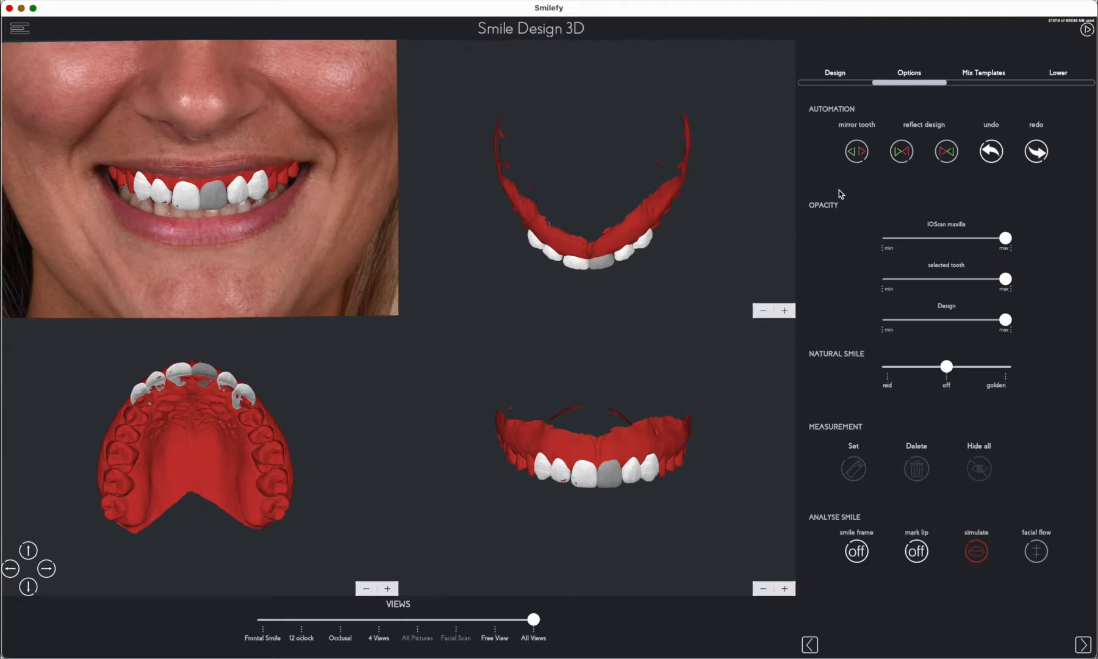
pyautogui.moveTo(970, 243); pyautogui.dragTo(1023, 267)
pyautogui.moveTo(1007, 325); pyautogui.dragTo(1077, 327)
# Step: Check the front tooth widths against the red Natural Smile guide in the frontal view, and switch the guide off
pyautogui.scroll(5, 287, 263)
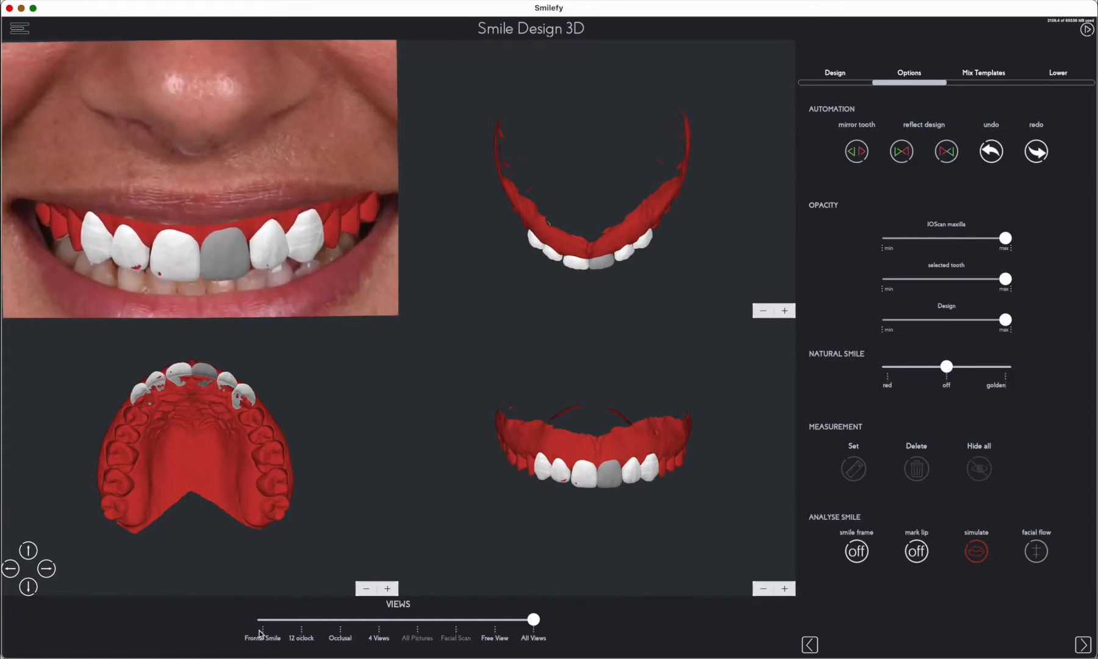
pyautogui.click(262, 633)
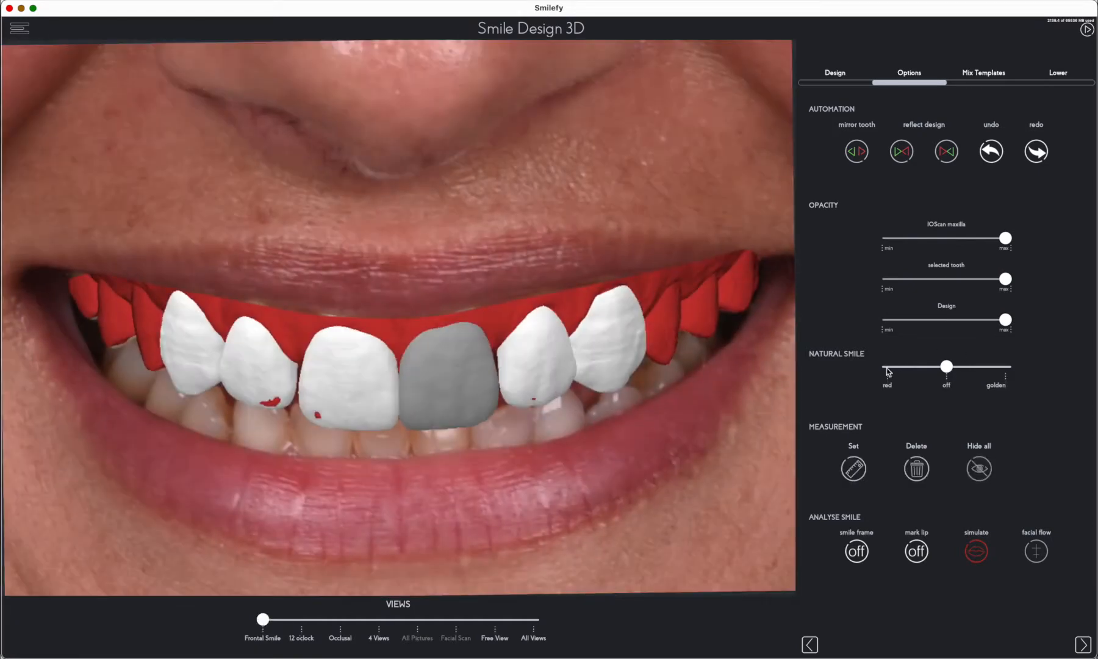
pyautogui.click(888, 367)
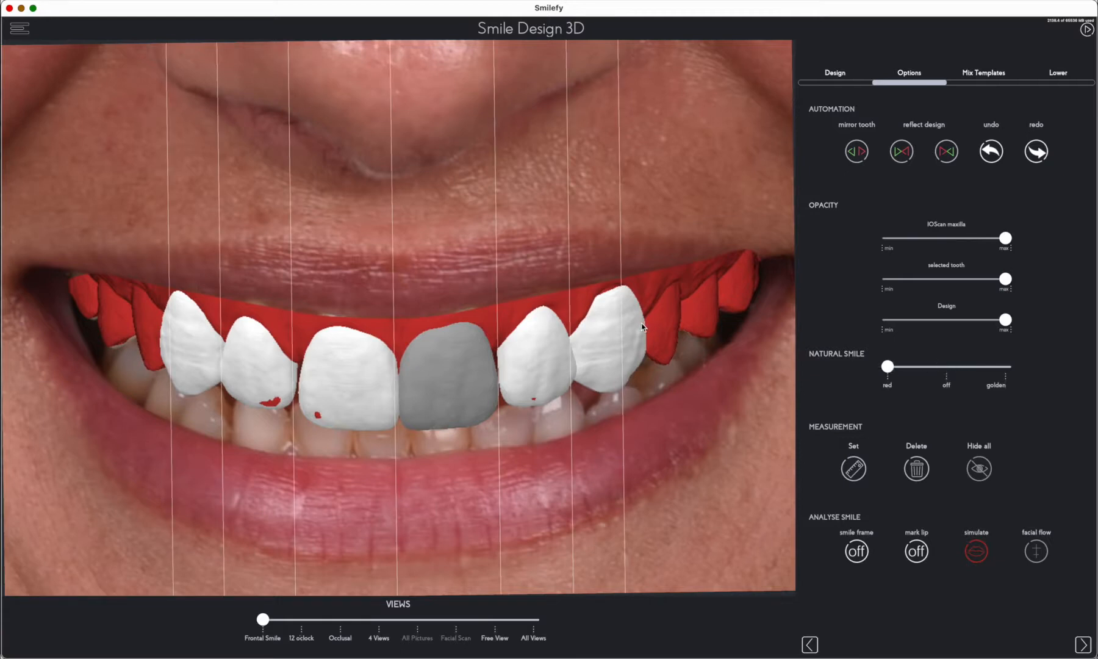
pyautogui.moveTo(888, 366); pyautogui.dragTo(947, 367)
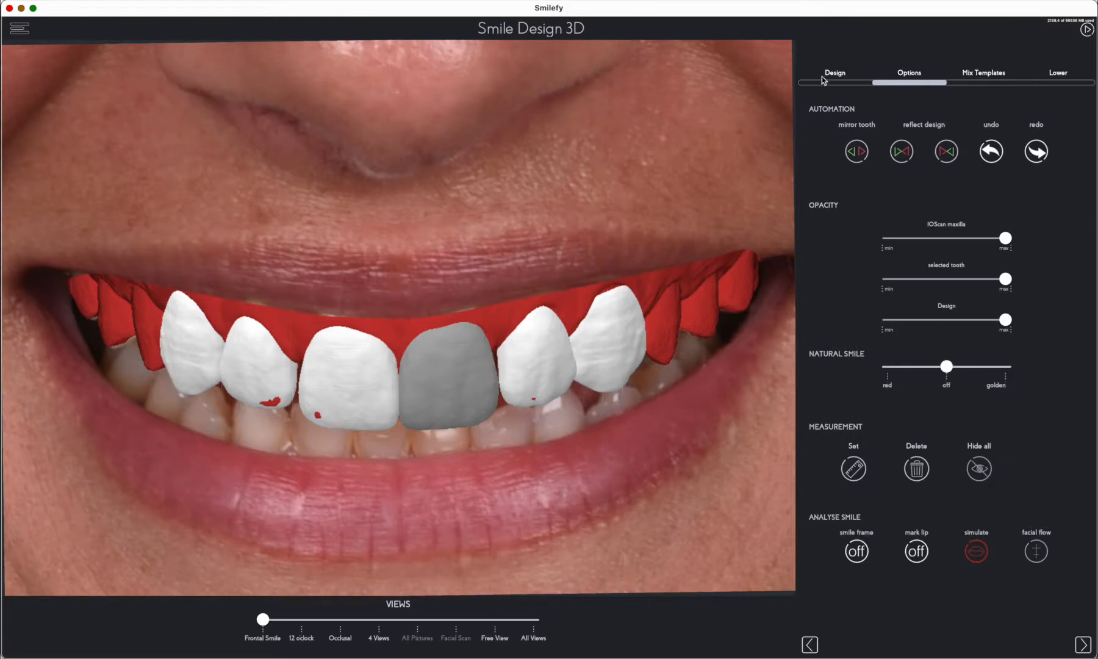
# Step: Select the upper left canine in the four-view layout, rotate it, and move it lingually and mesially
pyautogui.click(377, 620)
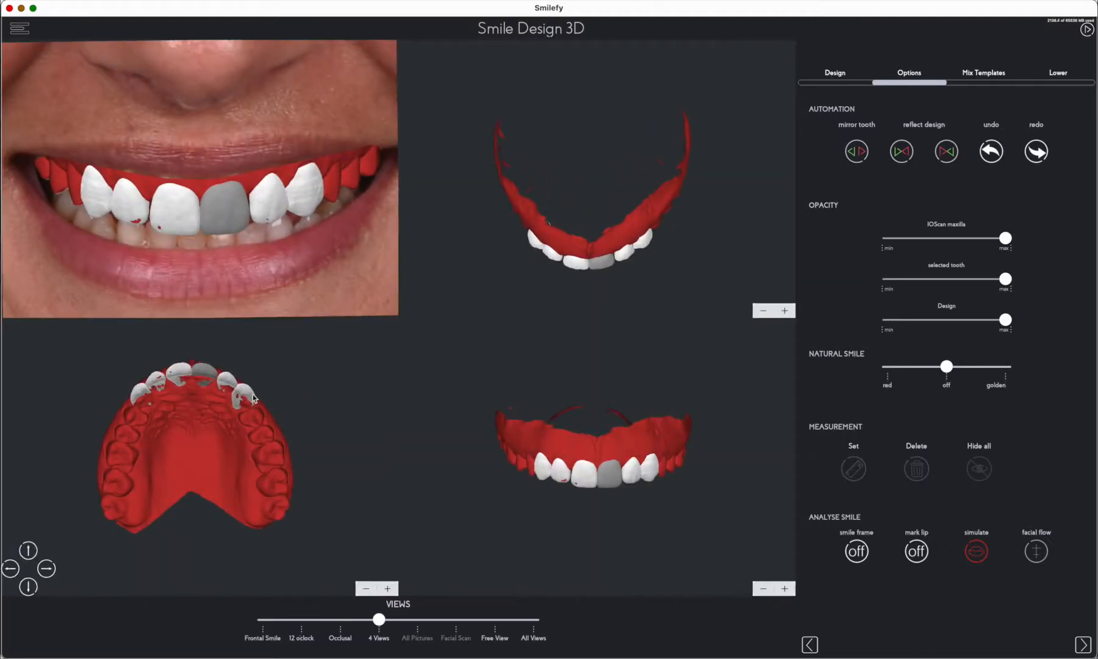
pyautogui.click(250, 398)
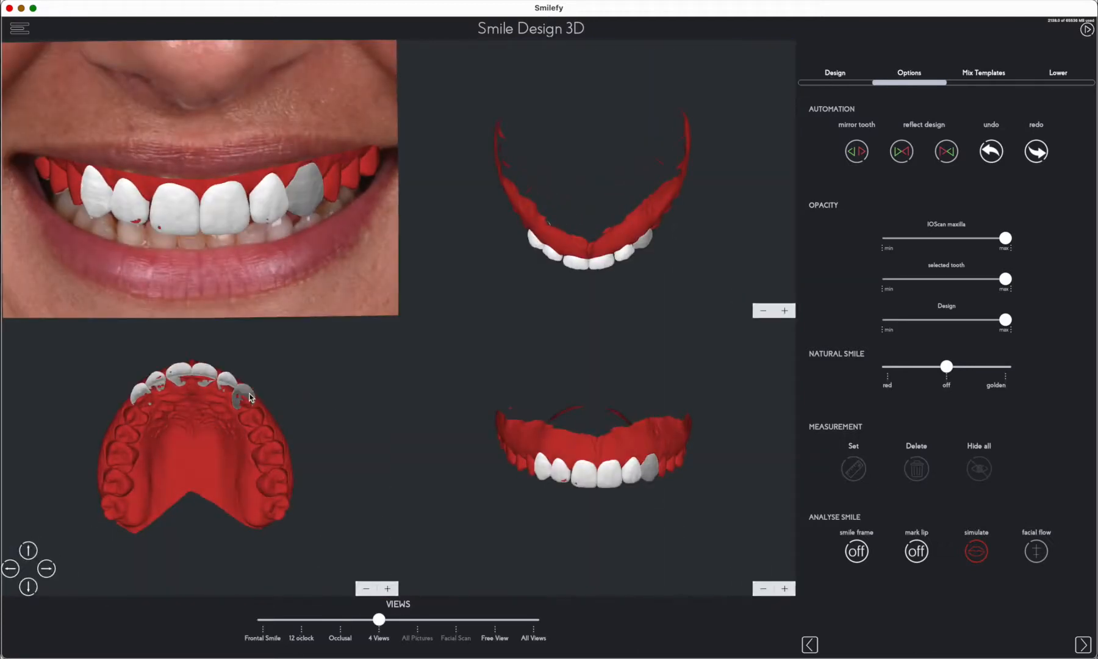
pyautogui.click(834, 76)
pyautogui.click(891, 289)
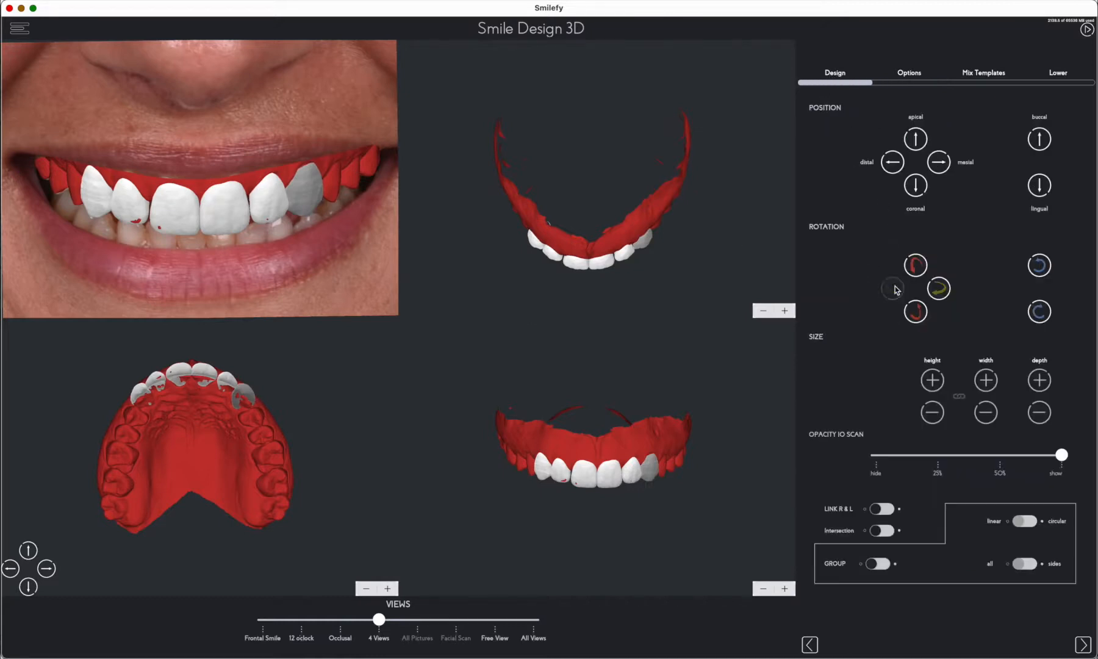
pyautogui.click(1040, 186)
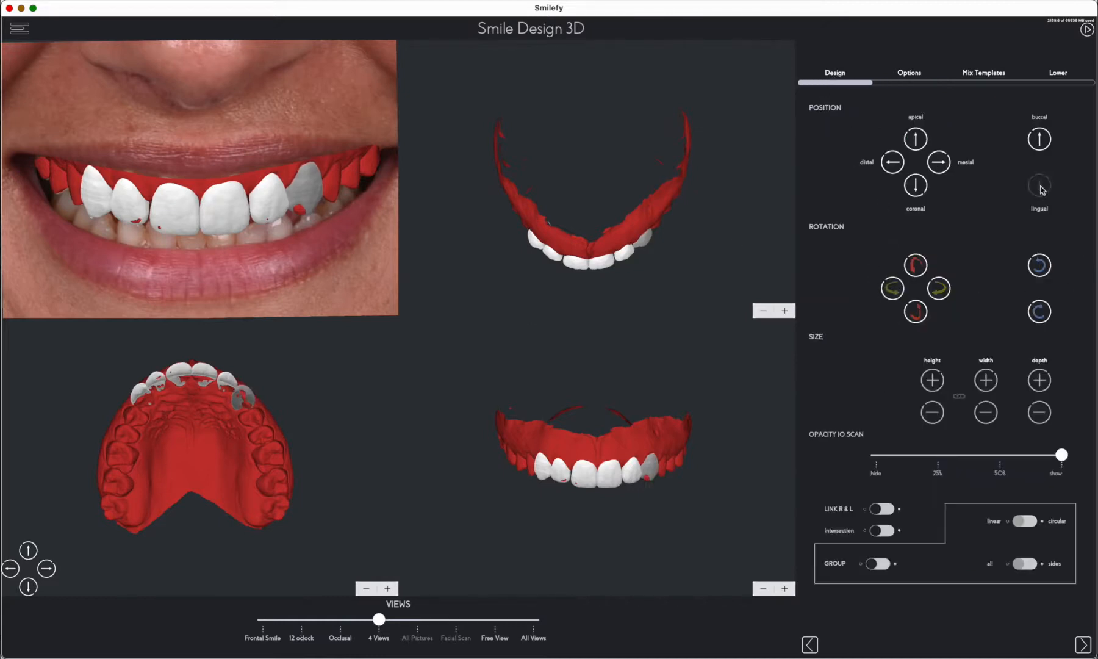
pyautogui.click(938, 163)
pyautogui.click(939, 163)
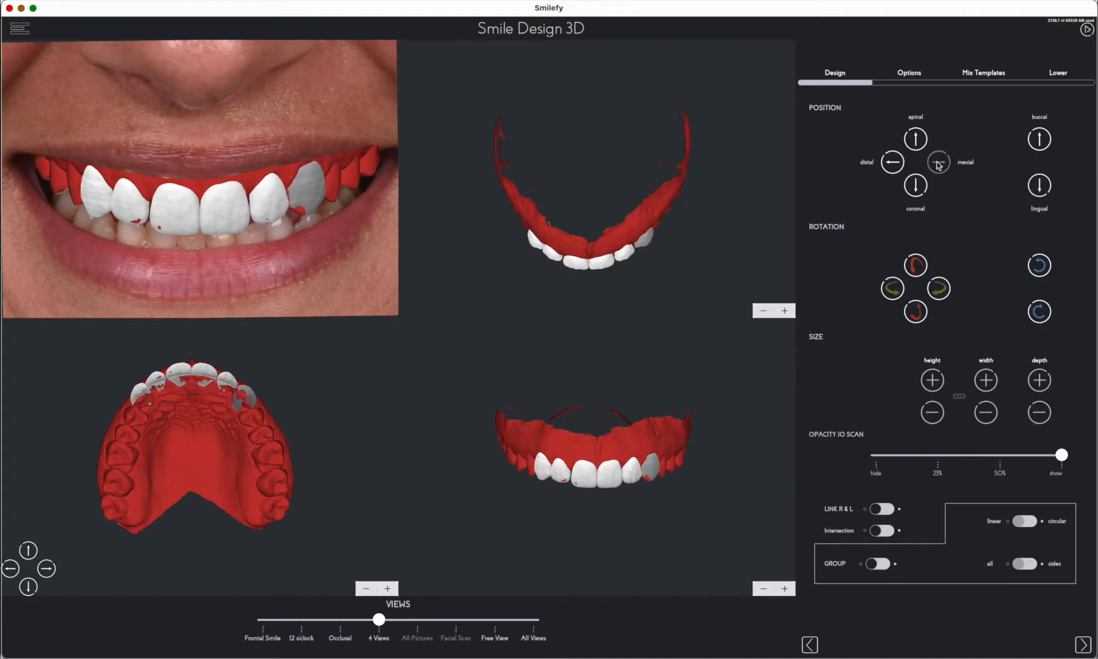
# Step: Fine-tune the upper left canine with apical and distal shifts and small rotation and tilt corrections
pyautogui.click(915, 139)
pyautogui.click(899, 164)
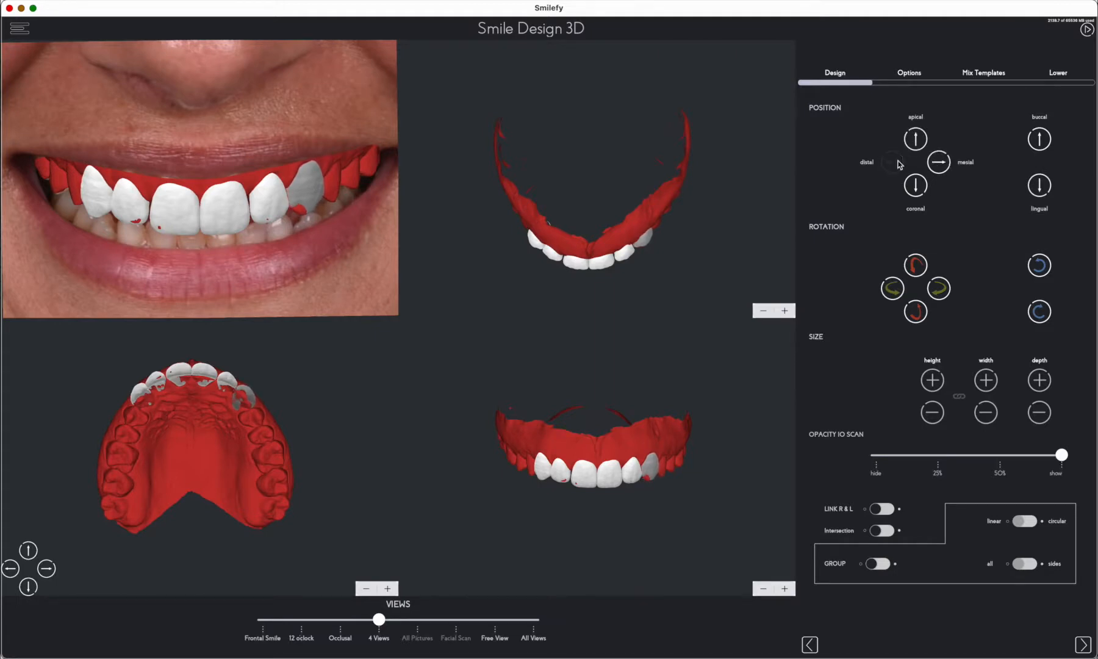
pyautogui.click(899, 164)
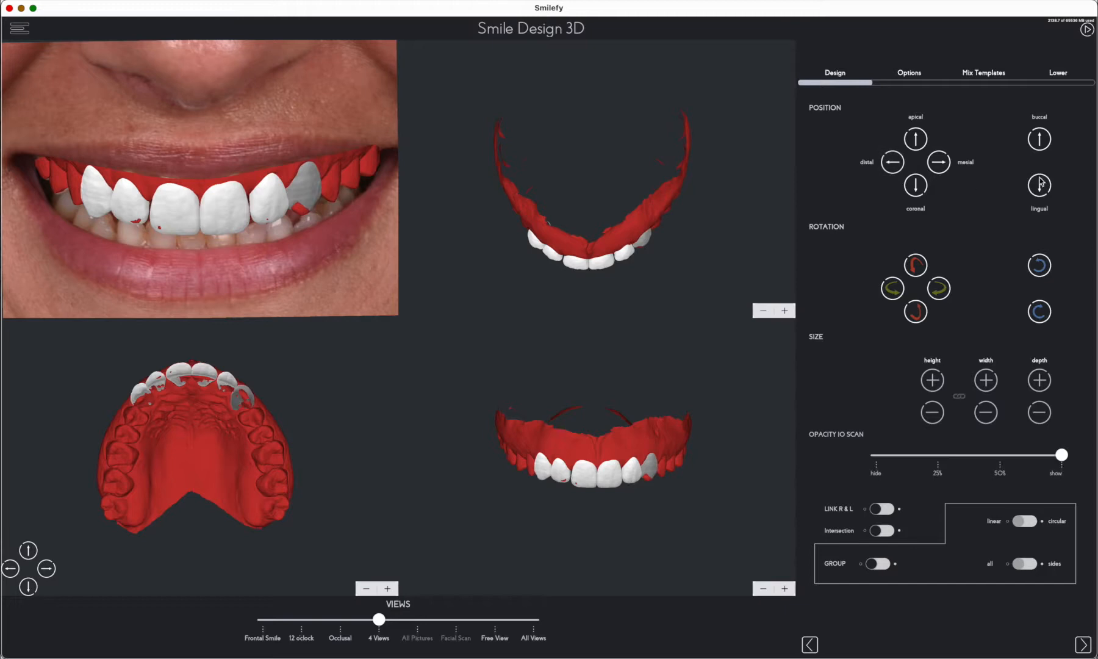
pyautogui.click(896, 293)
pyautogui.click(915, 317)
pyautogui.click(891, 162)
pyautogui.click(891, 162)
# Step: Select the upper left lateral incisor, increase its height, and fine-tune its buccolingual position and rotation
pyautogui.click(229, 384)
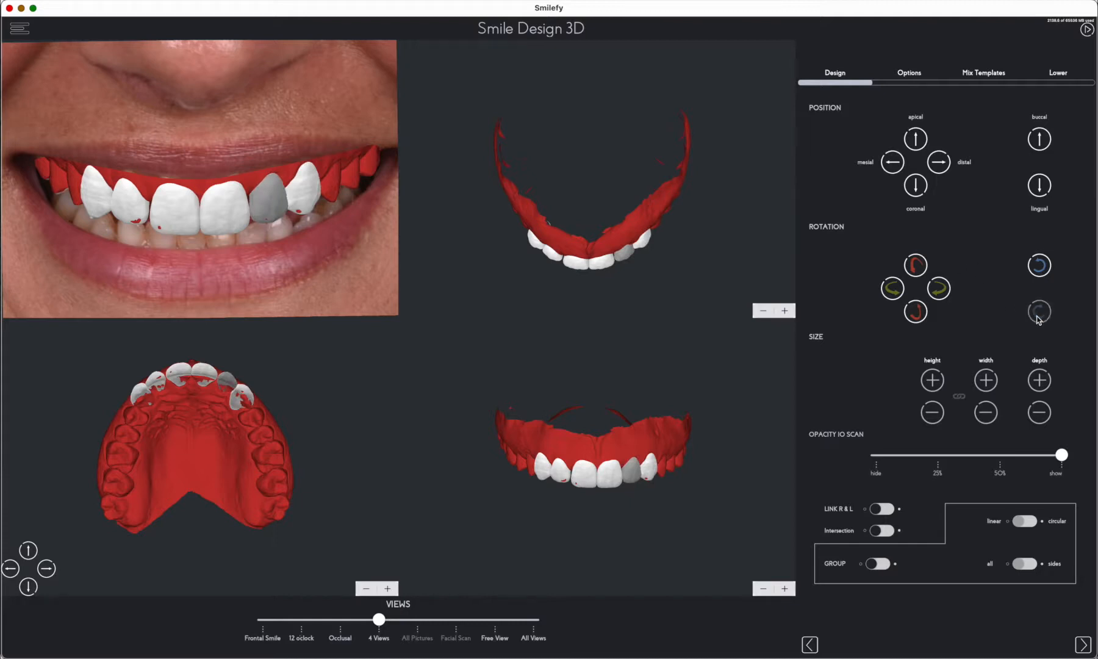
pyautogui.click(933, 382)
pyautogui.click(1040, 186)
pyautogui.click(1041, 140)
pyautogui.click(893, 295)
pyautogui.click(894, 294)
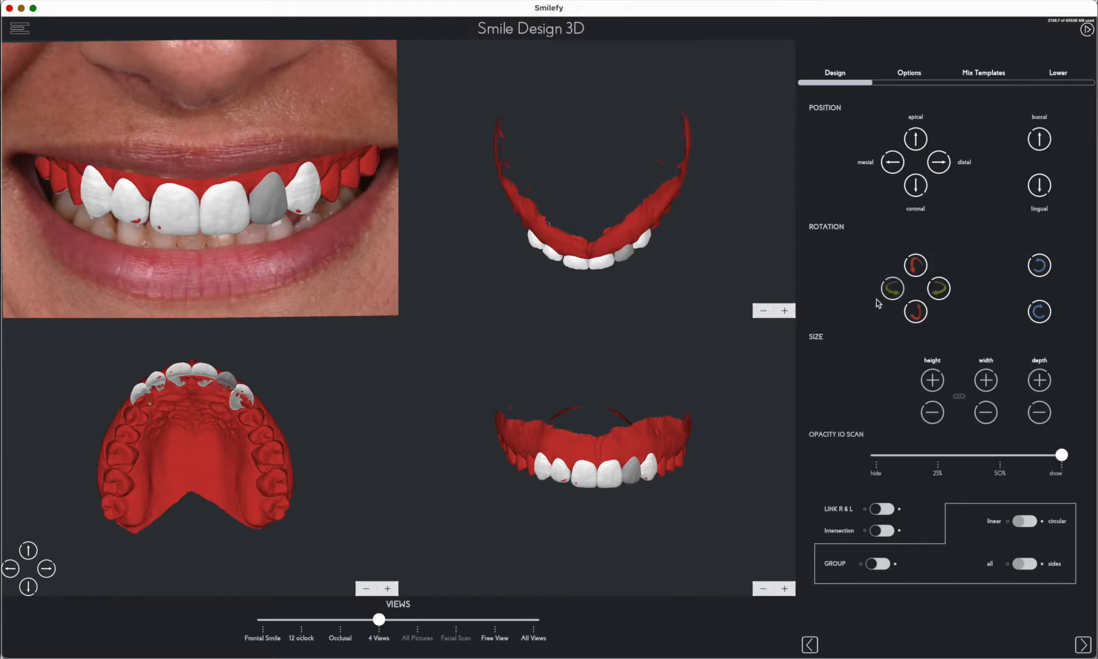
# Step: Select the upper left central incisor and nudge it distally
pyautogui.click(620, 481)
pyautogui.click(940, 163)
pyautogui.click(940, 165)
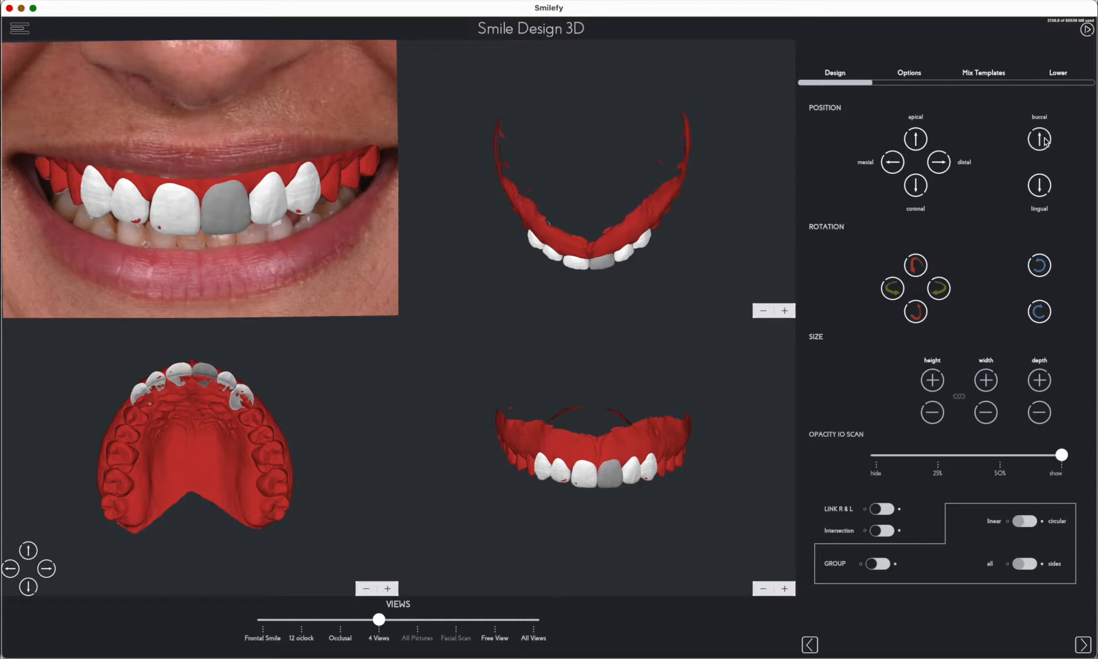
# Step: Select the upper right central incisor, move it buccally, rotate it slightly, and nudge it mesially
pyautogui.click(178, 373)
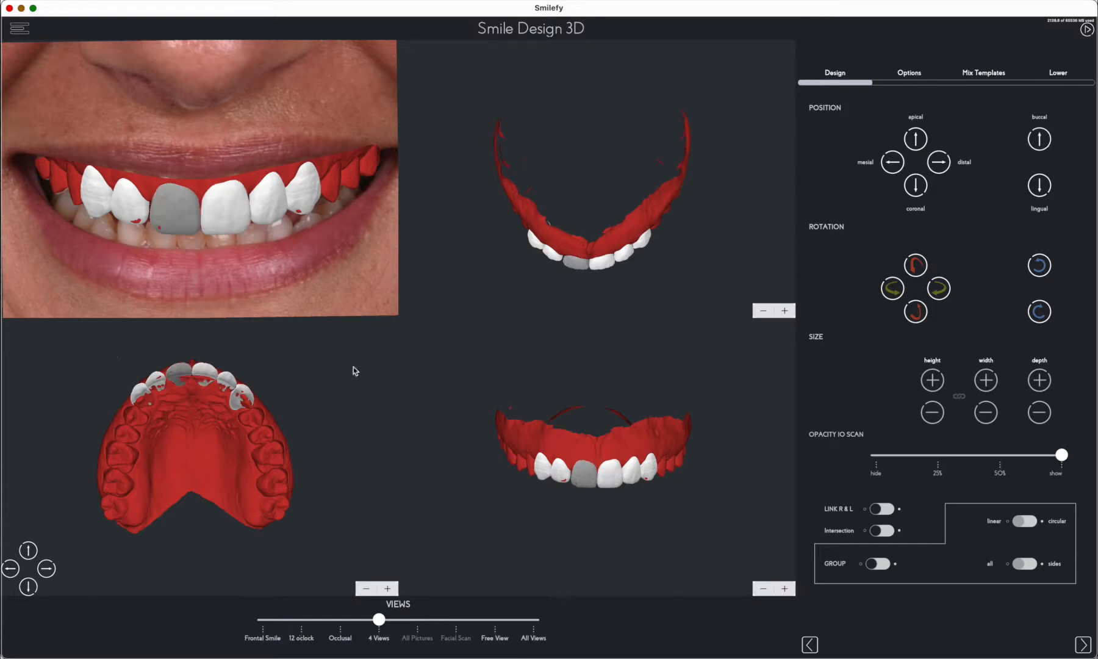
pyautogui.click(1048, 142)
pyautogui.click(1040, 266)
pyautogui.click(893, 163)
# Step: Select the upper right lateral incisor, move it distally, and fine-tune its buccolingual position and rotation
pyautogui.click(561, 475)
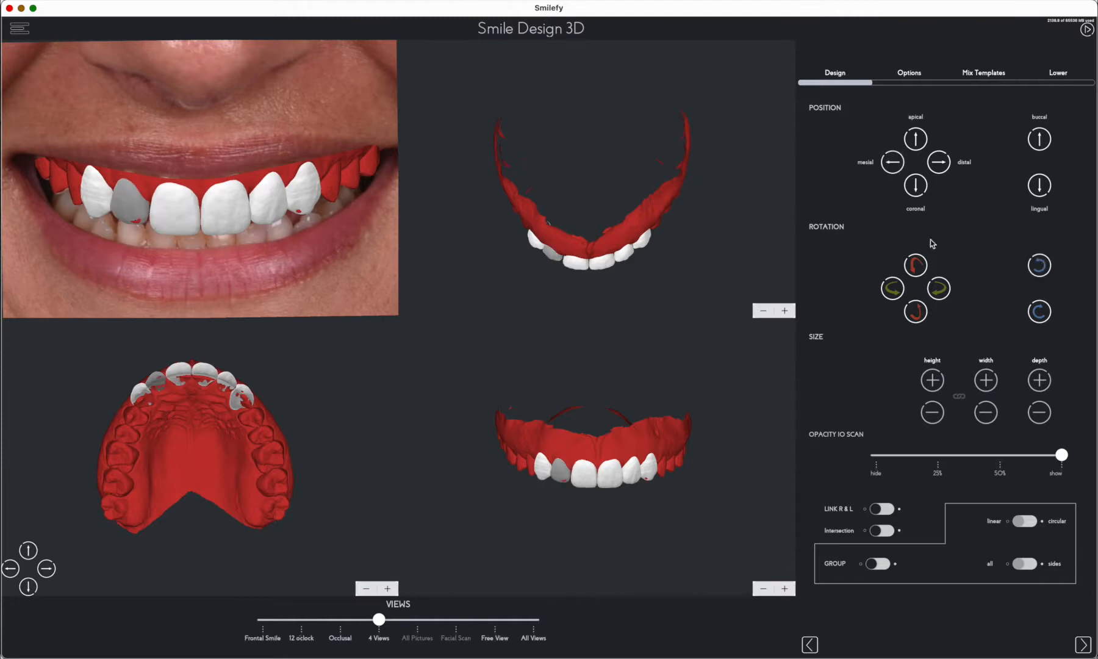
pyautogui.click(940, 170)
pyautogui.click(1042, 193)
pyautogui.click(1040, 145)
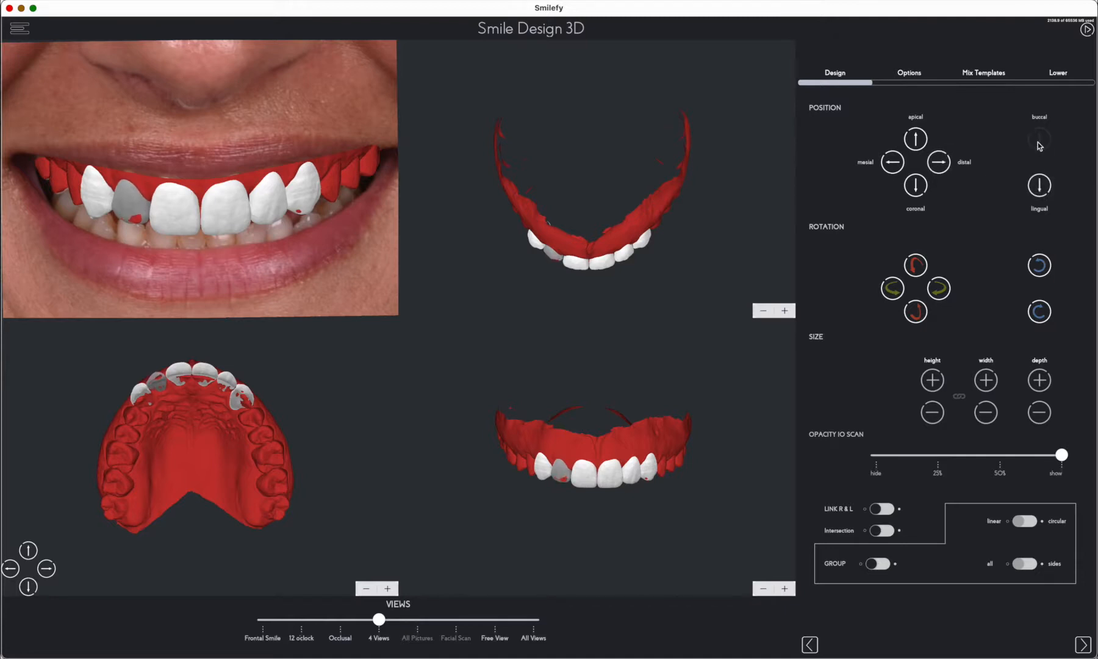
pyautogui.click(1040, 143)
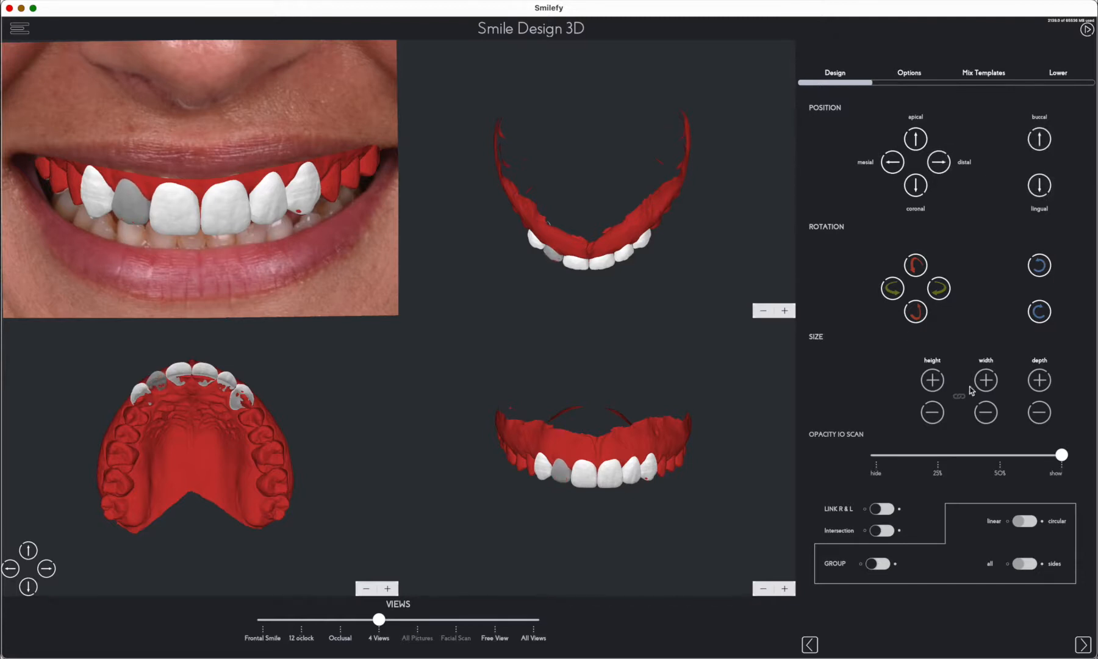
pyautogui.click(1041, 314)
pyautogui.click(1042, 271)
pyautogui.click(1042, 272)
# Step: Select the upper right canine and nudge it mesially
pyautogui.click(142, 393)
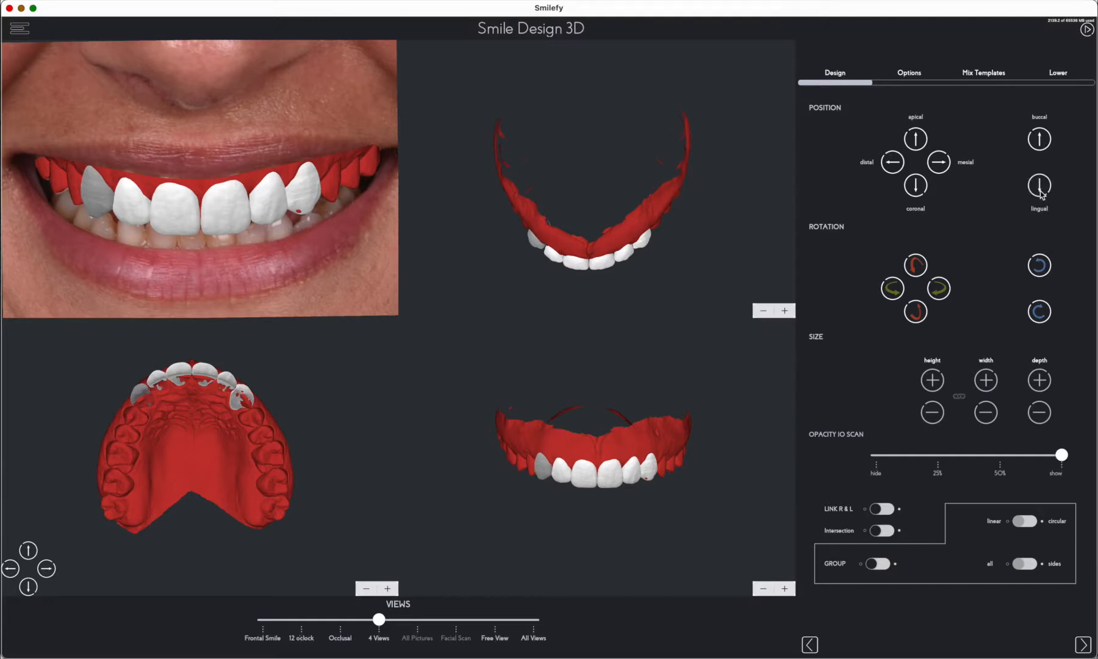
pyautogui.click(937, 164)
# Step: Increase the width of the upper right lateral incisor by three increments, move it lingually, and rotate it slightly
pyautogui.click(162, 382)
pyautogui.click(985, 381)
pyautogui.click(983, 379)
pyautogui.click(983, 379)
pyautogui.click(1042, 193)
pyautogui.click(1041, 193)
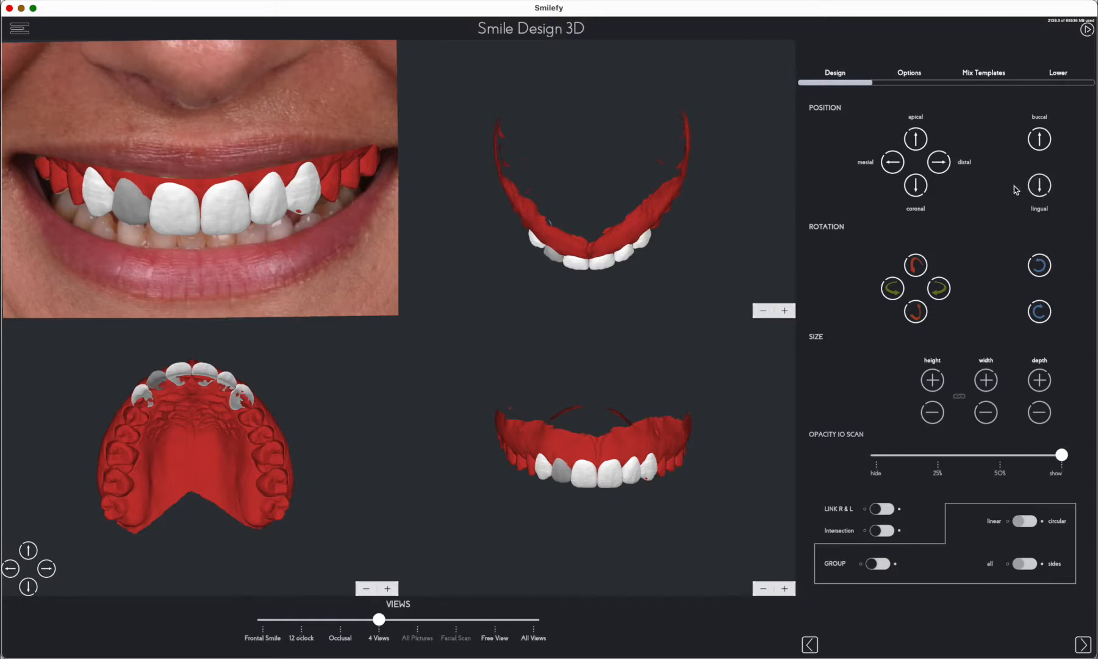
pyautogui.click(938, 289)
pyautogui.click(939, 292)
# Step: Fine-tune both upper central incisors, moving each buccally and adjusting the left one's apicocoronal position
pyautogui.click(229, 215)
pyautogui.click(921, 140)
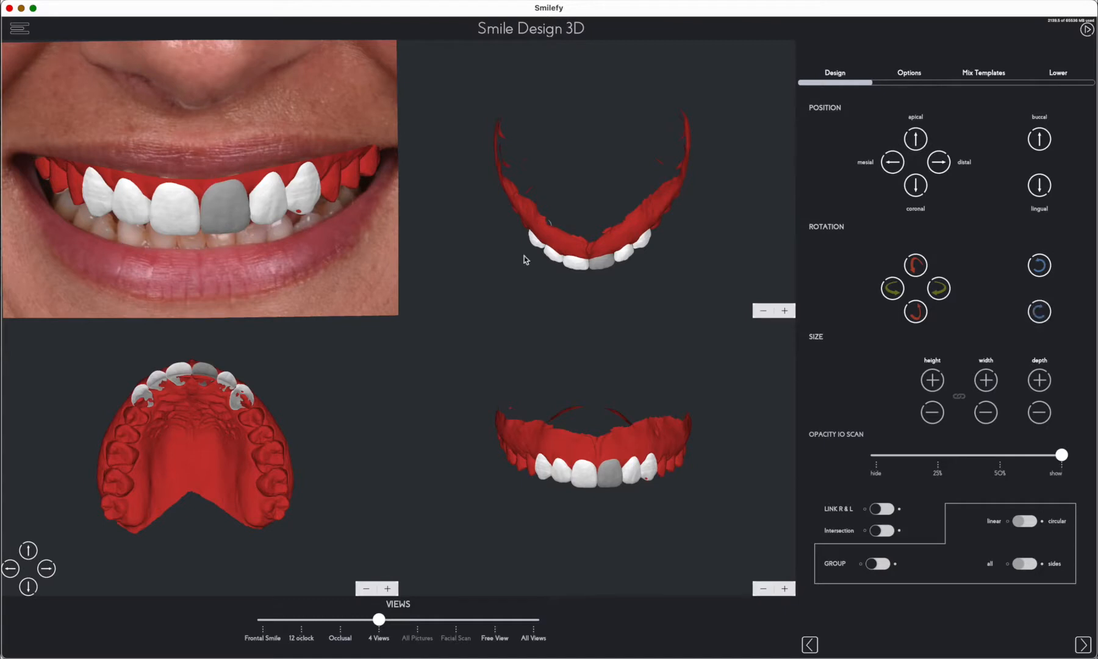
pyautogui.click(187, 228)
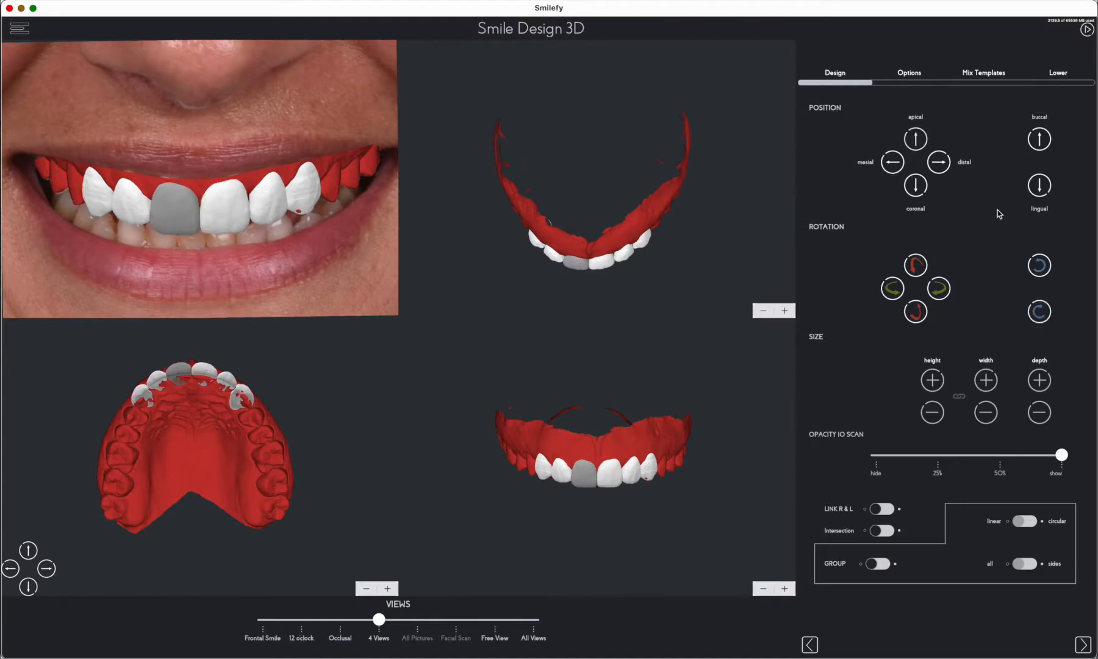
pyautogui.click(1039, 140)
pyautogui.click(240, 226)
pyautogui.click(912, 190)
pyautogui.click(1037, 140)
pyautogui.click(1038, 141)
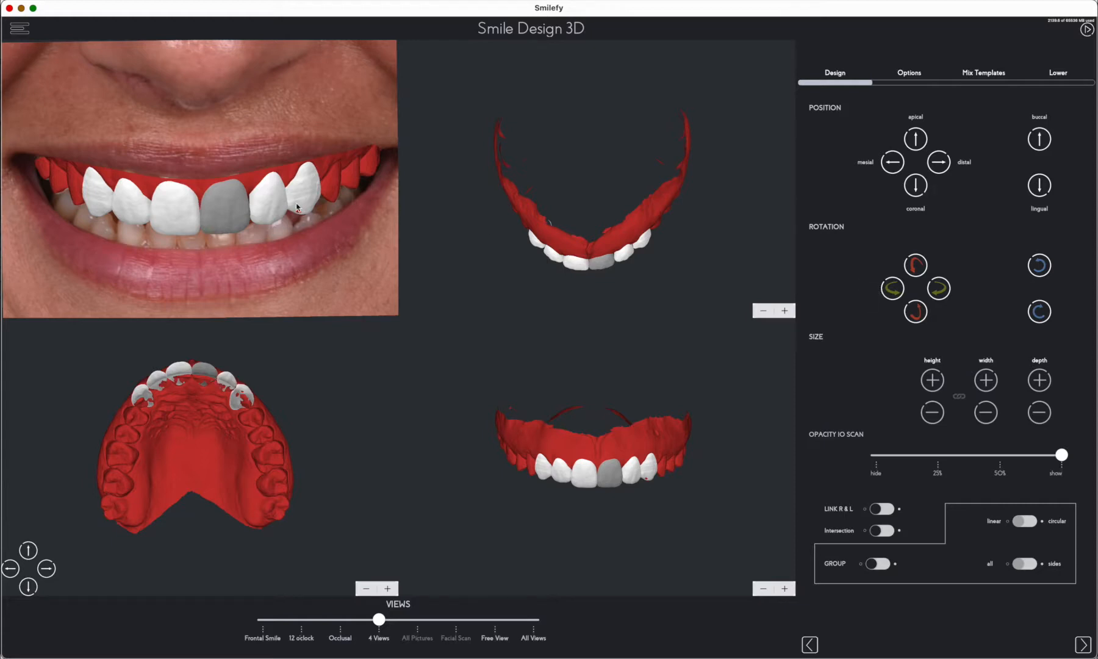
# Step: Select the upper left lateral incisor and fine-tune its buccolingual and mesiodistal position
pyautogui.click(250, 209)
pyautogui.click(1040, 194)
pyautogui.click(894, 166)
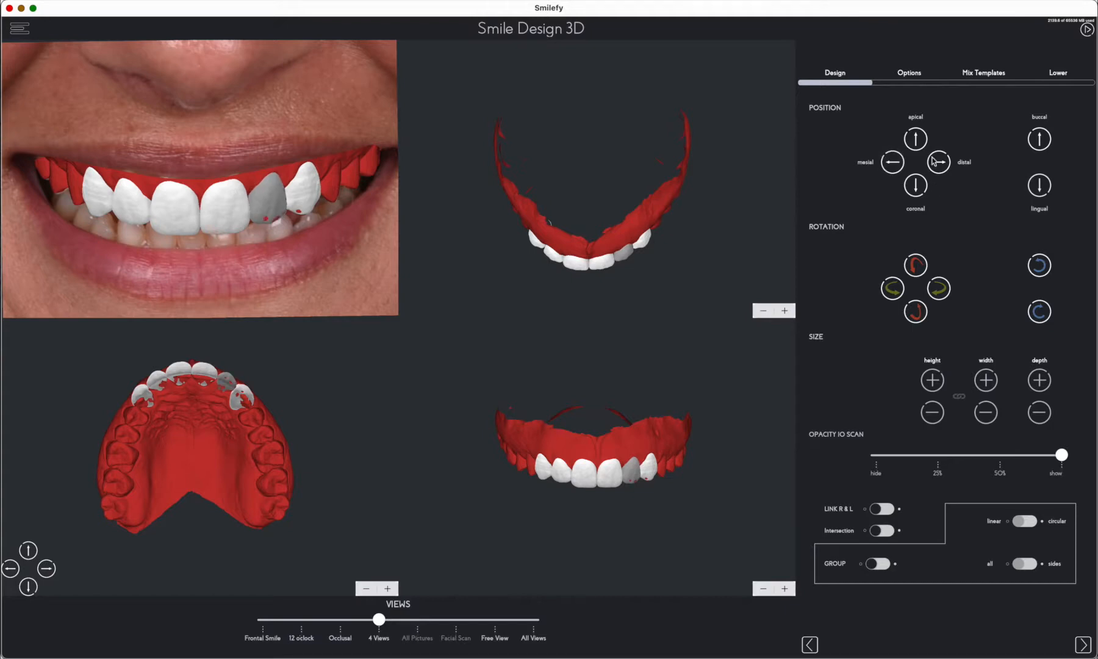
pyautogui.click(1039, 140)
pyautogui.click(1039, 140)
pyautogui.click(1038, 140)
pyautogui.click(942, 159)
# Step: Nudge the upper right central incisor apically after checking the design on the full face, and deselect it
pyautogui.scroll(-6, 321, 293)
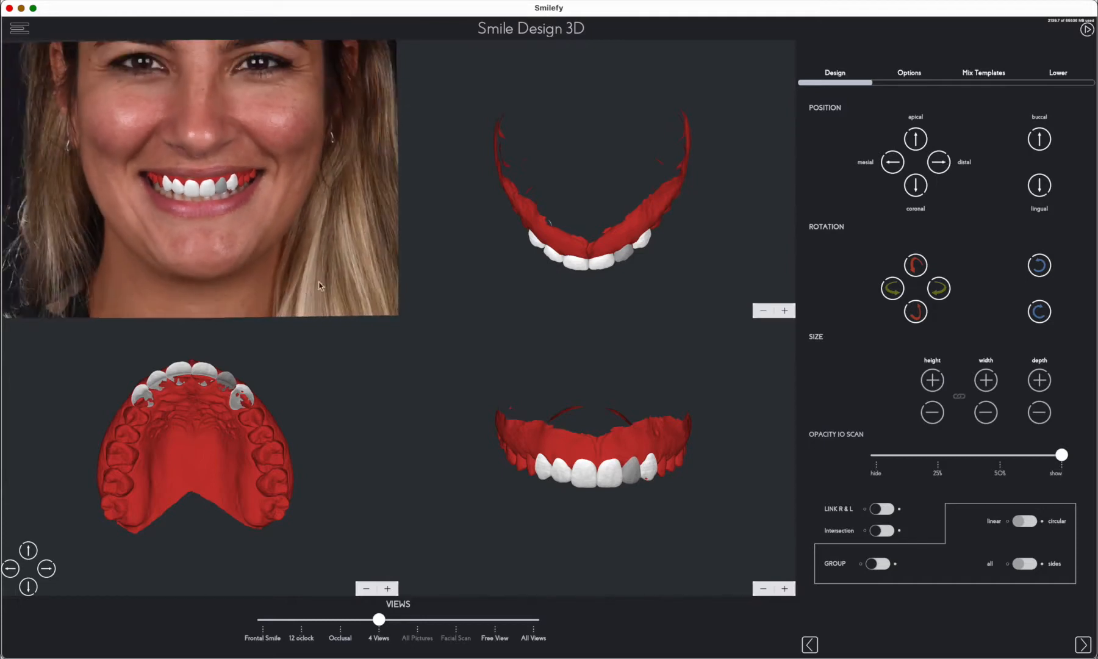
pyautogui.scroll(-4, 302, 241)
pyautogui.moveTo(632, 286); pyautogui.dragTo(638, 233)
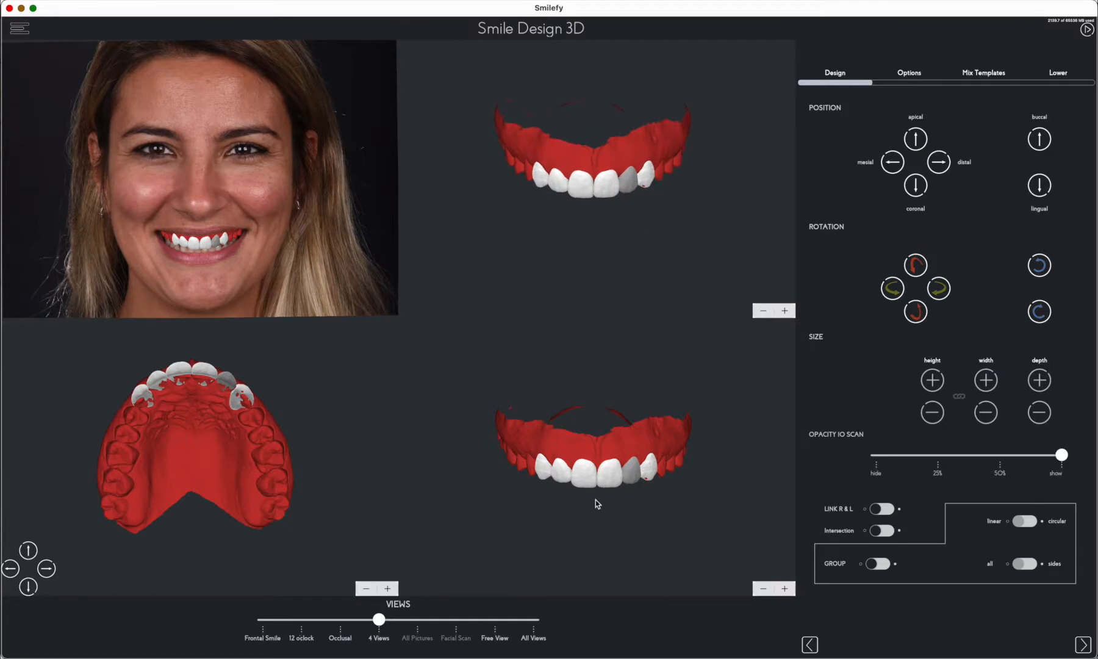
pyautogui.click(584, 473)
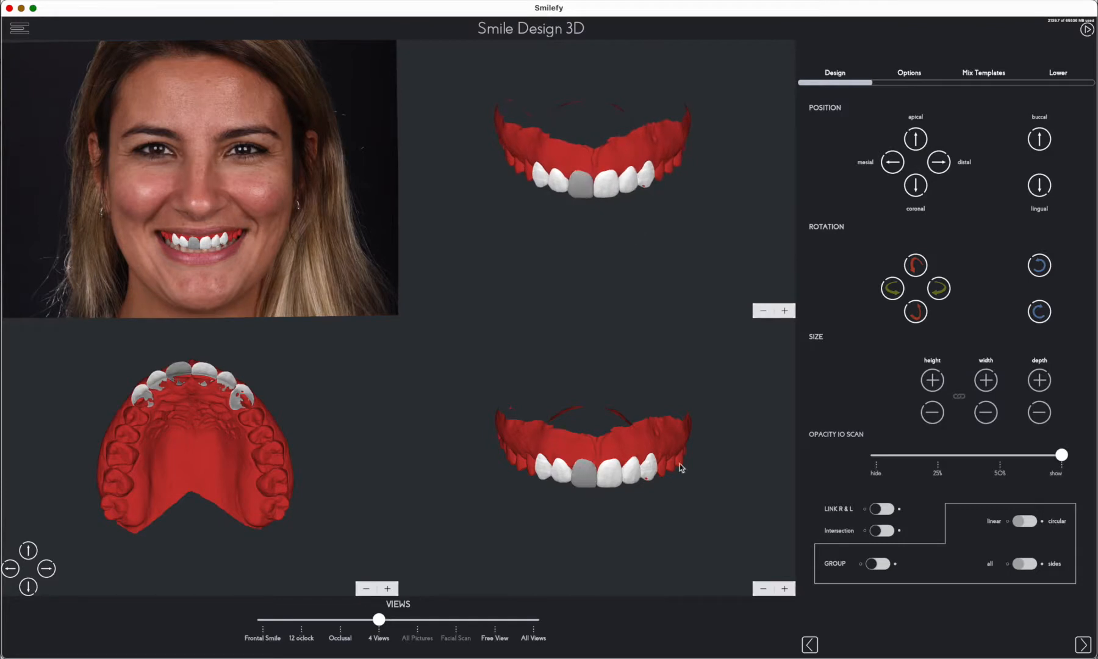
pyautogui.click(918, 138)
pyautogui.click(564, 444)
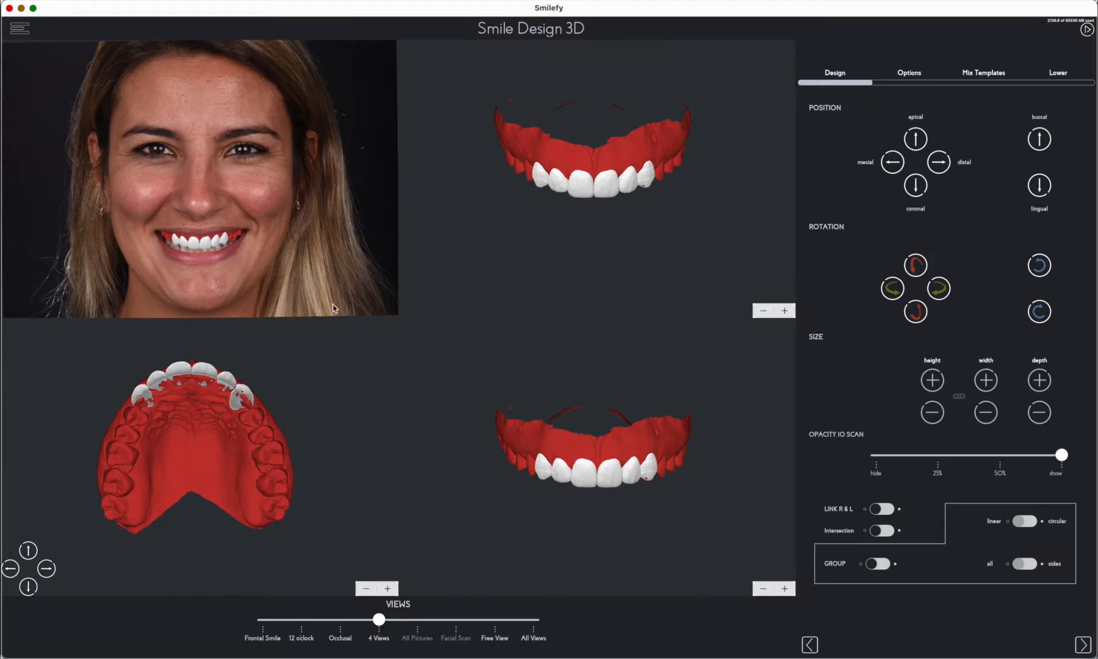
# Step: Check the design from the patient's right side and nudge the upper right lateral incisor mesially
pyautogui.scroll(3, 284, 281)
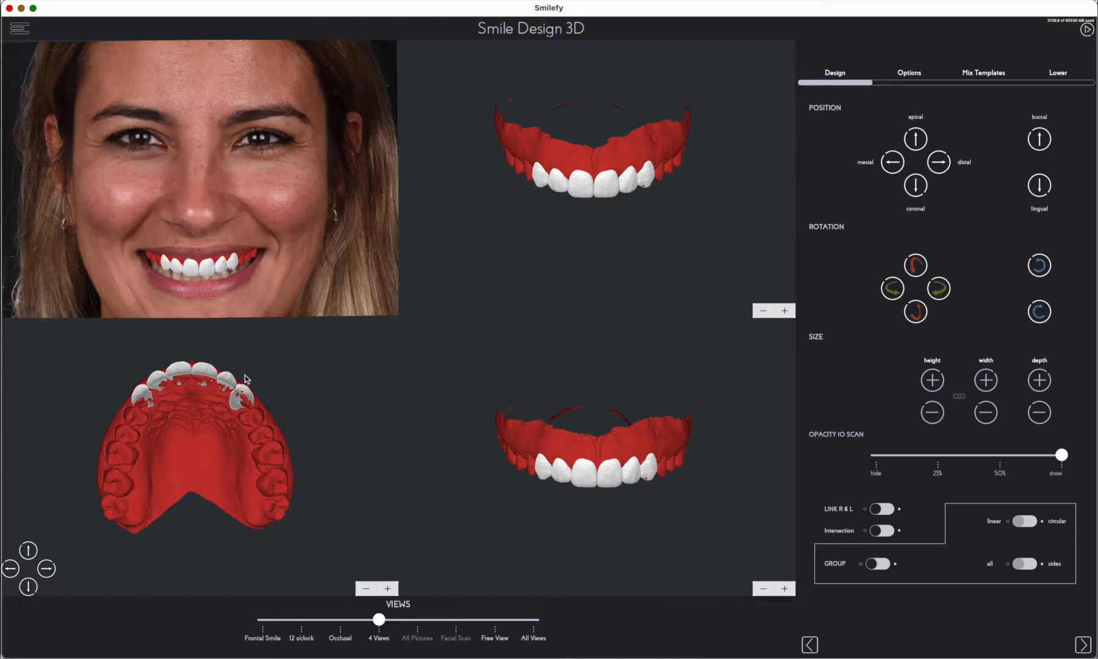
pyautogui.moveTo(554, 481); pyautogui.dragTo(643, 465)
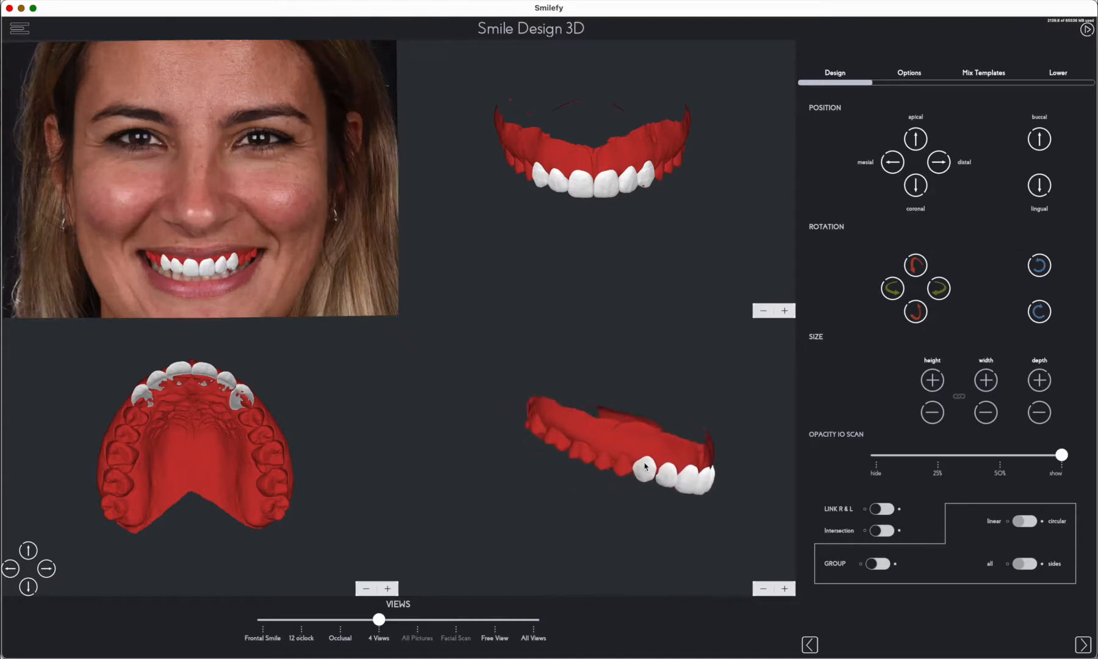
pyautogui.click(646, 467)
pyautogui.moveTo(611, 506)
pyautogui.mouseDown()
pyautogui.moveTo(581, 507)
pyautogui.moveTo(591, 513)
pyautogui.mouseUp()
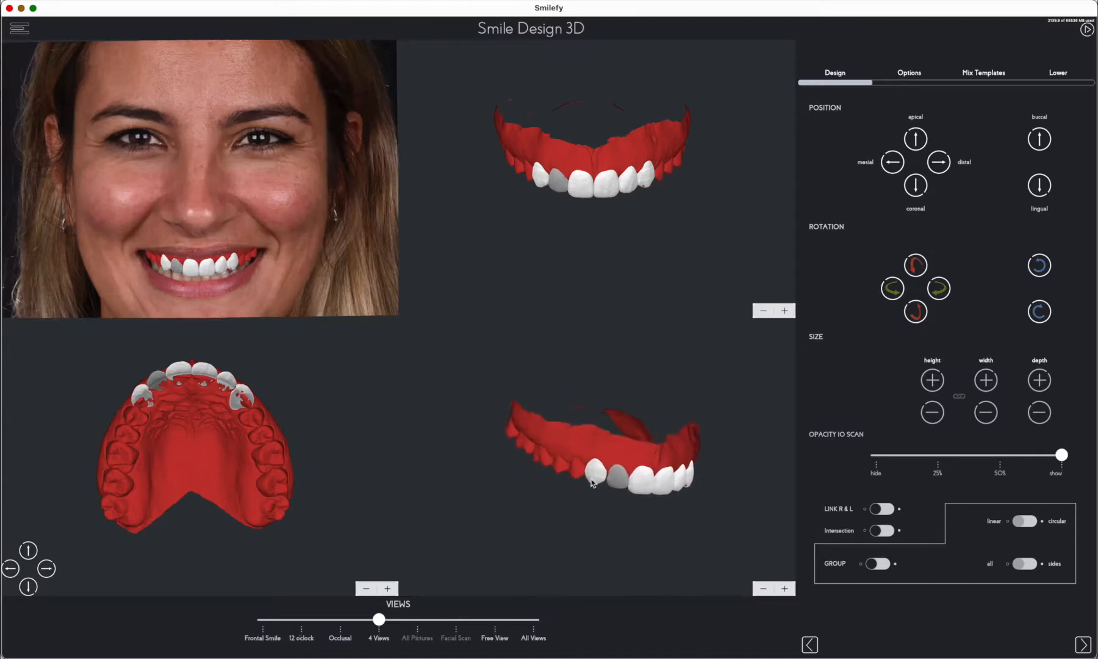
pyautogui.click(892, 165)
# Step: Move the upper left lateral incisor distally and lingually, and increase its width by two increments
pyautogui.moveTo(670, 513); pyautogui.dragTo(564, 508)
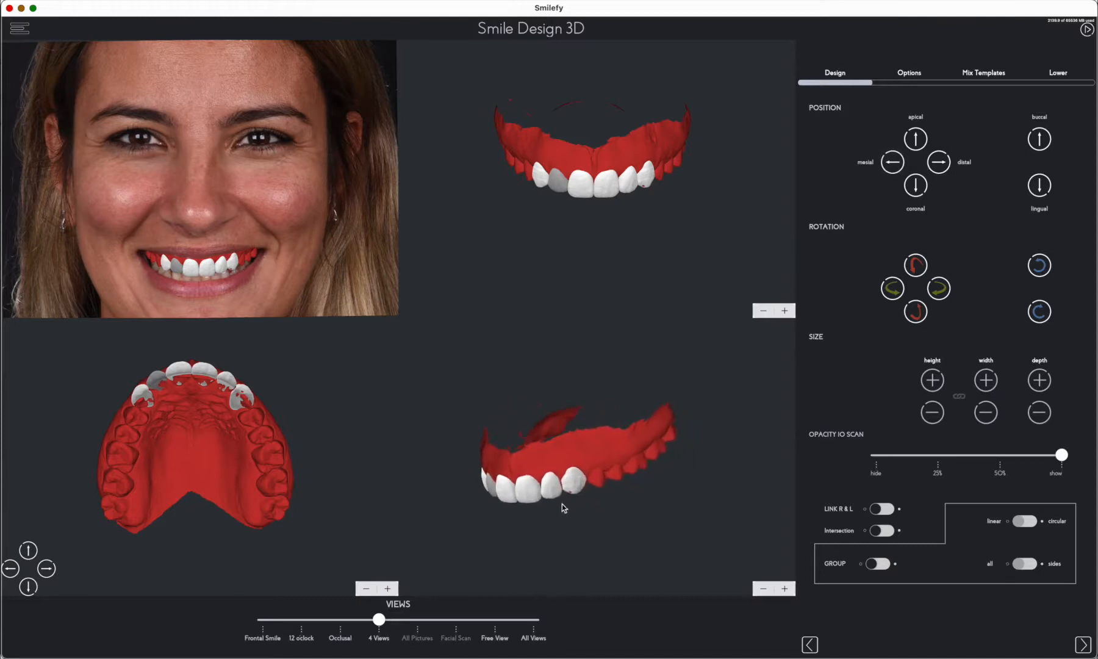
pyautogui.click(556, 495)
pyautogui.click(947, 169)
pyautogui.click(1040, 189)
pyautogui.click(986, 381)
pyautogui.click(985, 383)
# Step: Select the upper left canine and move it distally and two increments coronally
pyautogui.click(575, 482)
pyautogui.click(941, 168)
pyautogui.click(915, 191)
pyautogui.click(915, 191)
pyautogui.moveTo(552, 563); pyautogui.dragTo(608, 553)
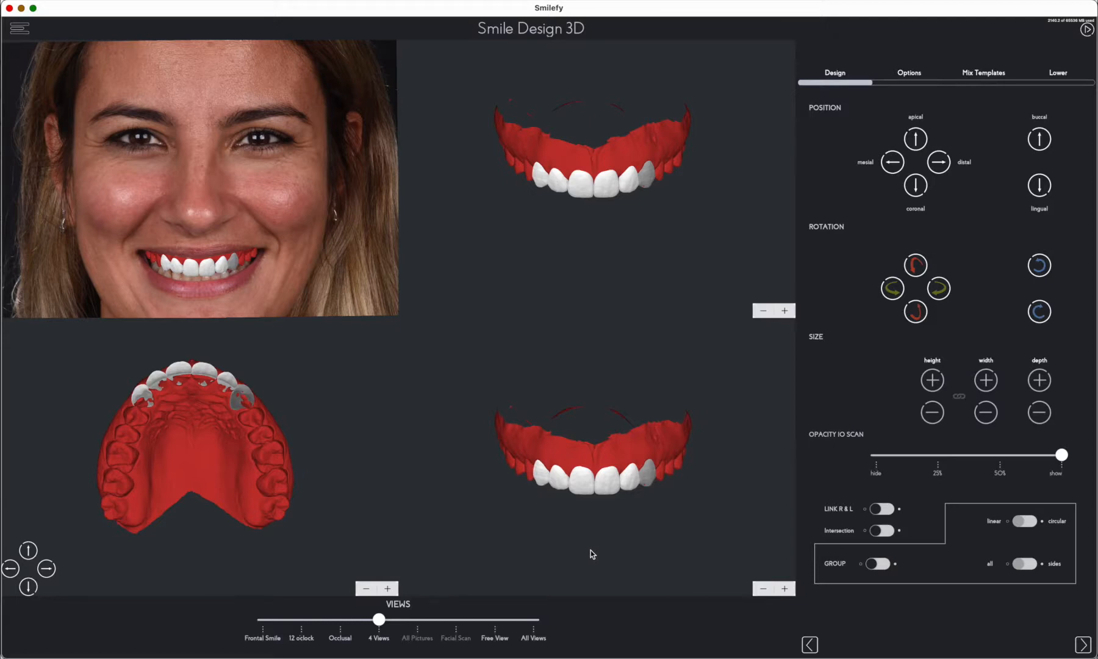
# Step: Browse the mix templates and preview the JCP upper right central incisor in 3D, closing it without selecting it
pyautogui.click(992, 75)
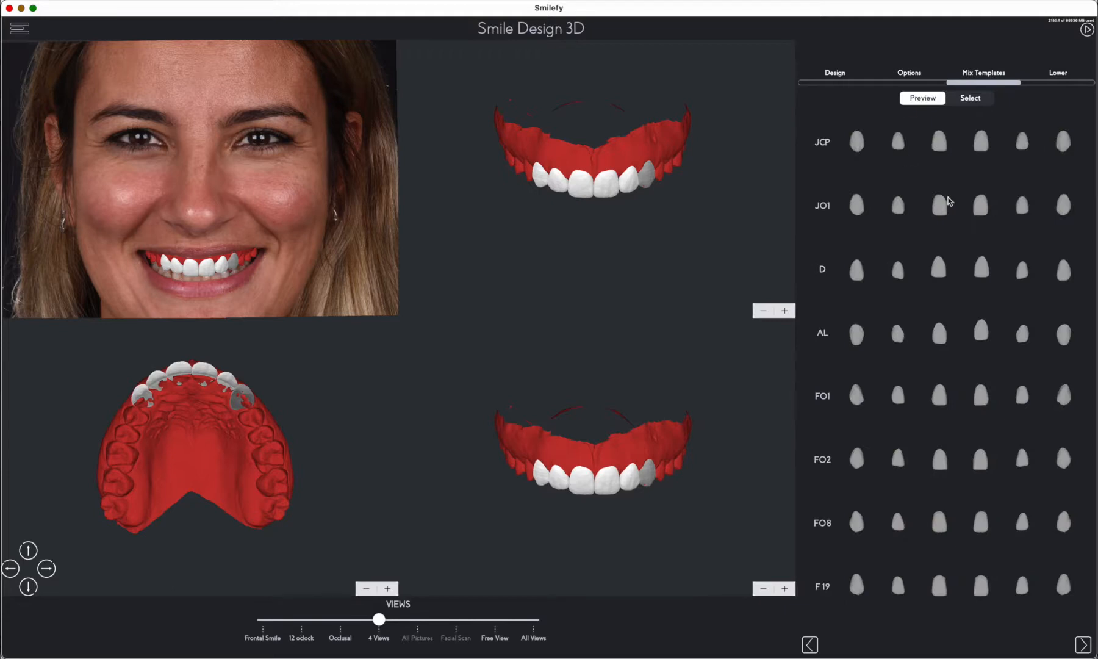
pyautogui.click(970, 99)
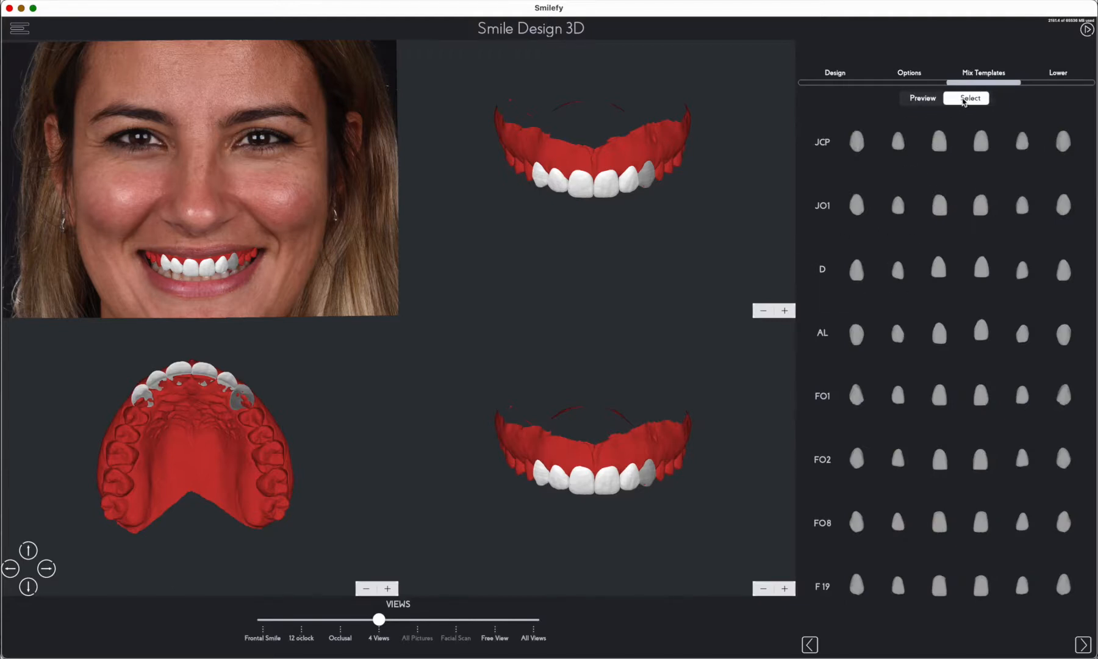
pyautogui.scroll(-5, 919, 544)
pyautogui.scroll(5, 925, 531)
pyautogui.scroll(-1, 939, 244)
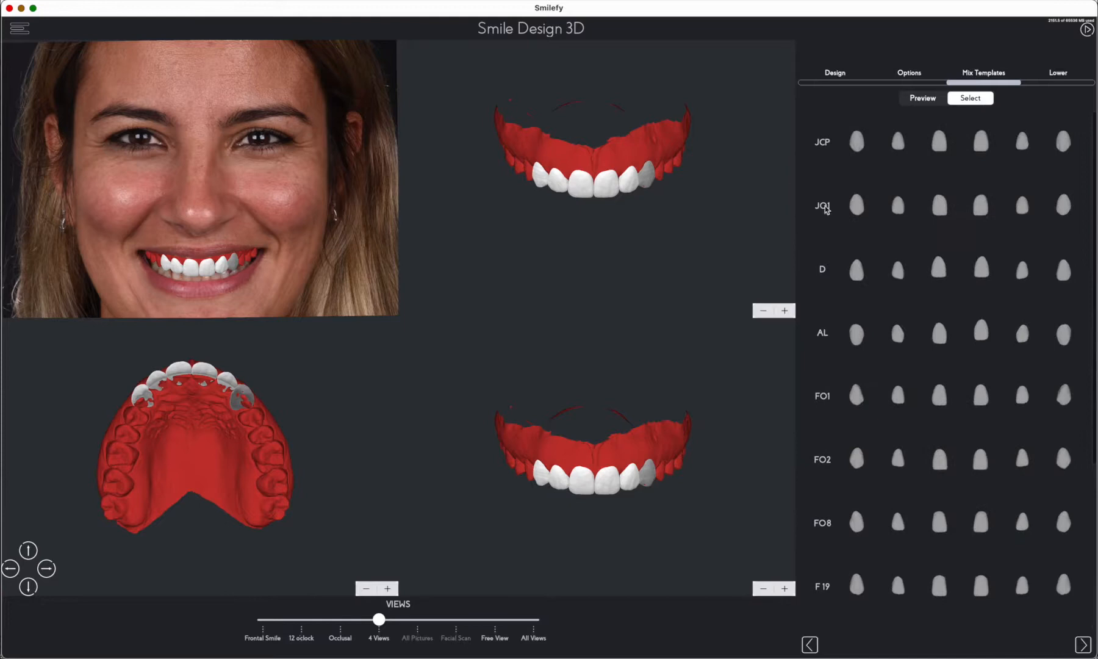
pyautogui.click(923, 99)
pyautogui.click(939, 142)
pyautogui.moveTo(527, 366); pyautogui.dragTo(618, 464)
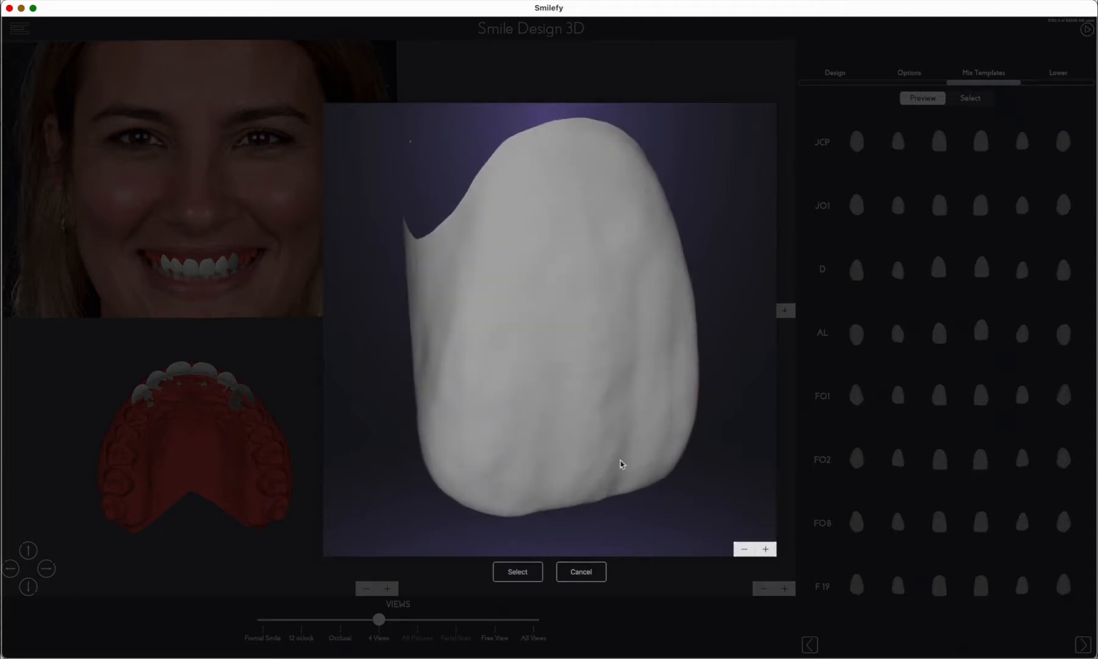
pyautogui.click(580, 574)
# Step: Try the JO1 and FO1 template shapes on the upper central incisors and compare them in the enlarged front views
pyautogui.click(976, 98)
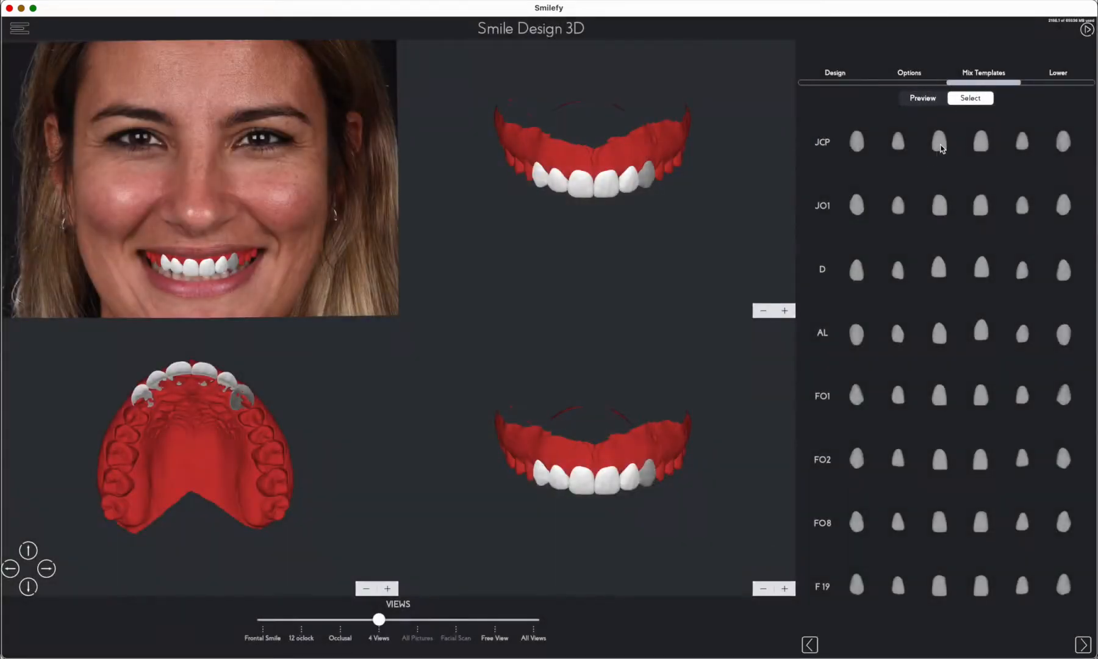
pyautogui.click(942, 207)
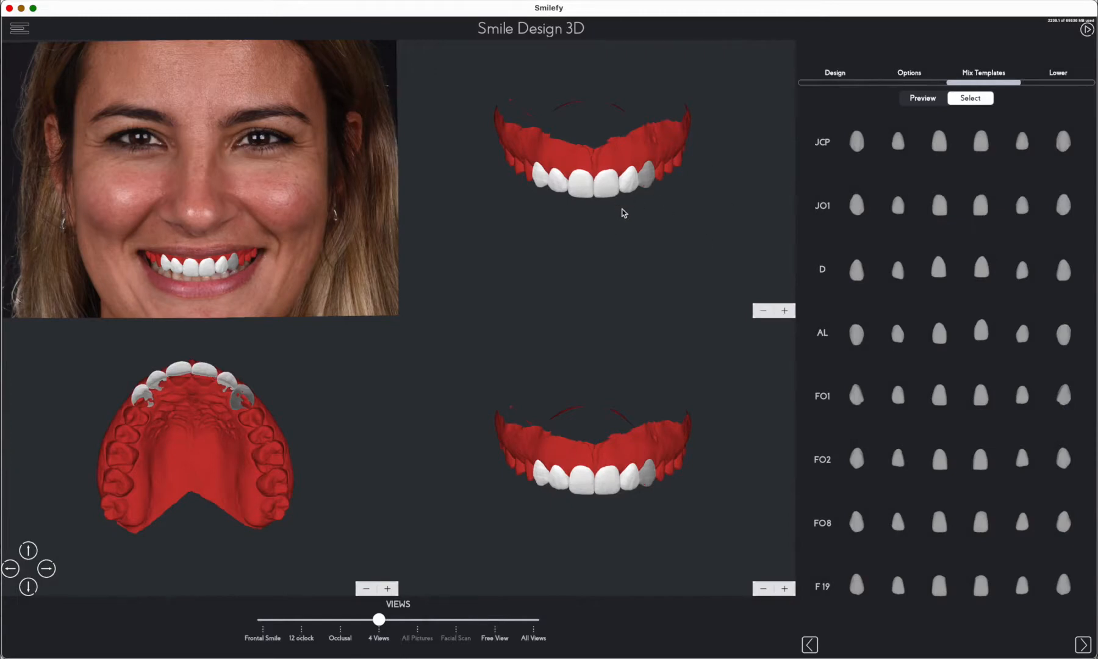
pyautogui.click(785, 310)
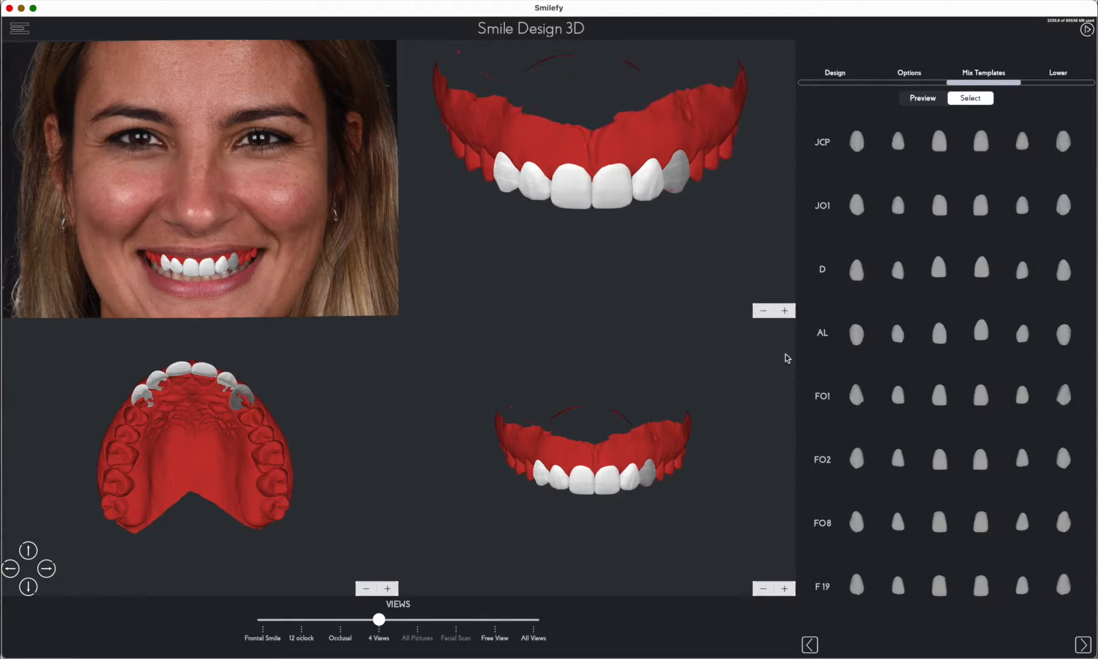
pyautogui.click(786, 588)
pyautogui.click(788, 590)
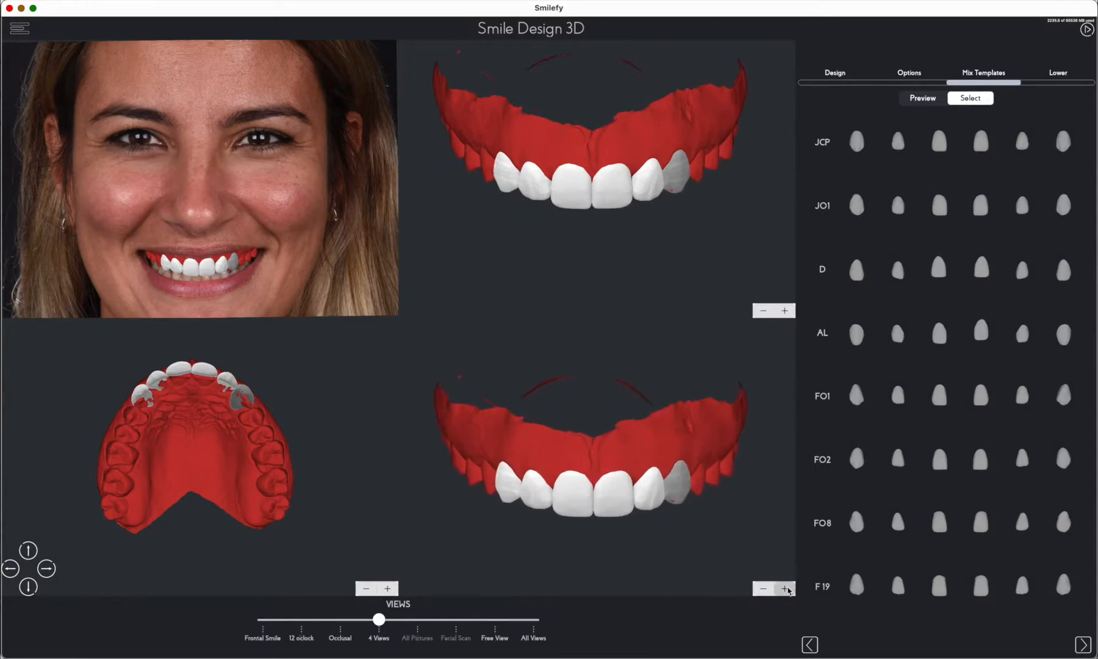
pyautogui.click(788, 590)
pyautogui.click(788, 590)
pyautogui.click(788, 590)
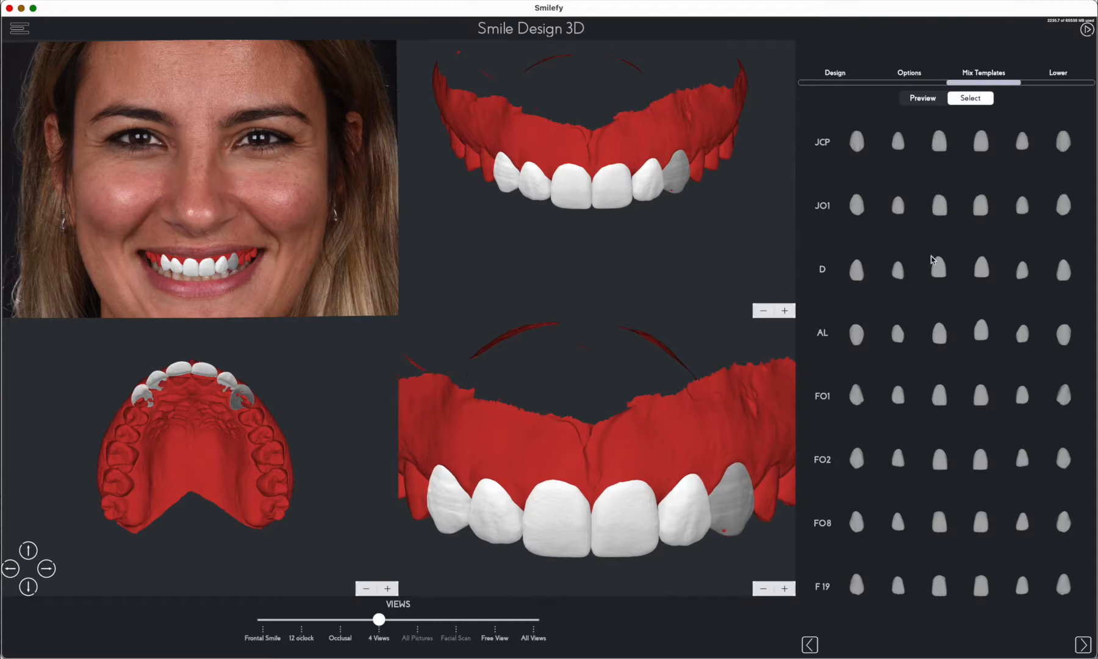
pyautogui.click(944, 397)
pyautogui.click(986, 400)
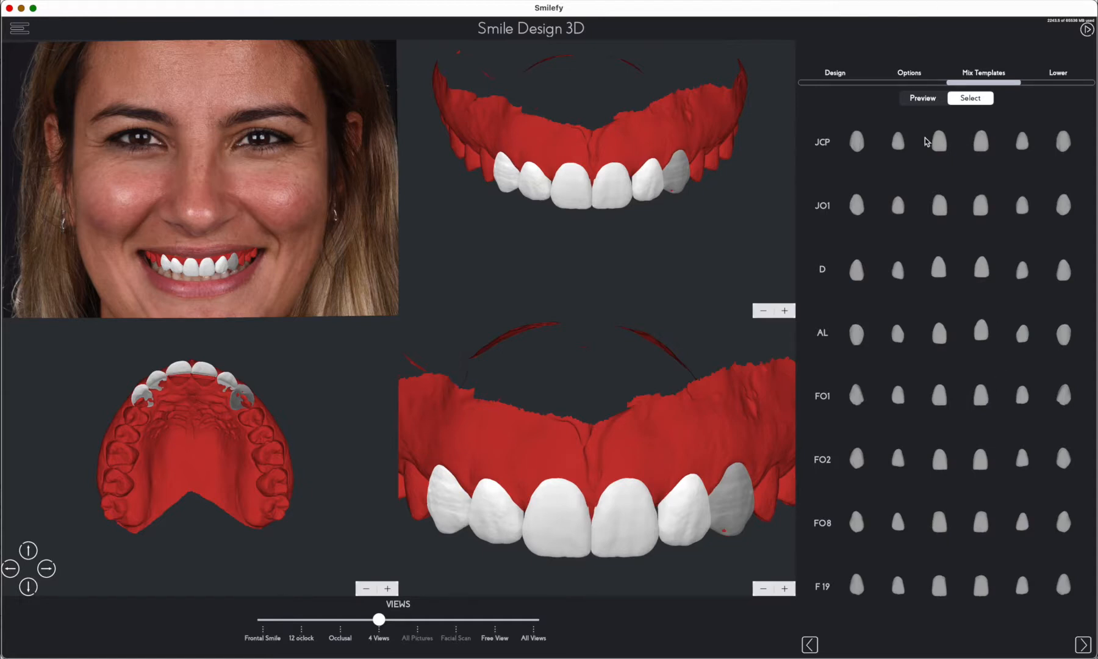
# Step: Apply the JCP template shape to the upper central incisors
pyautogui.click(983, 144)
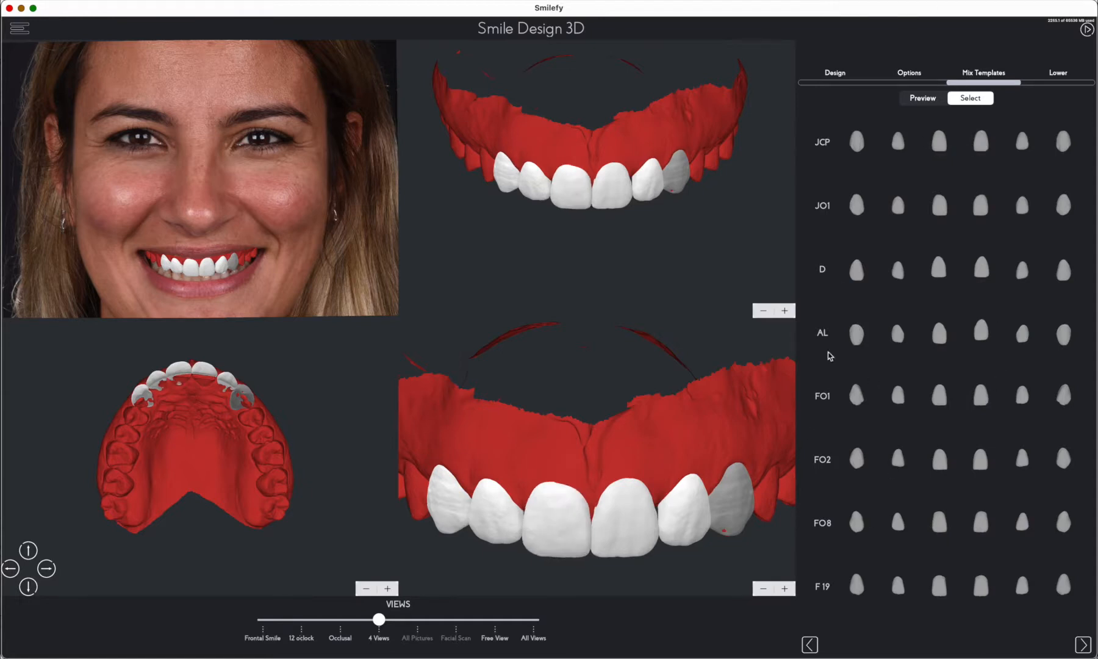
pyautogui.scroll(-5, 928, 481)
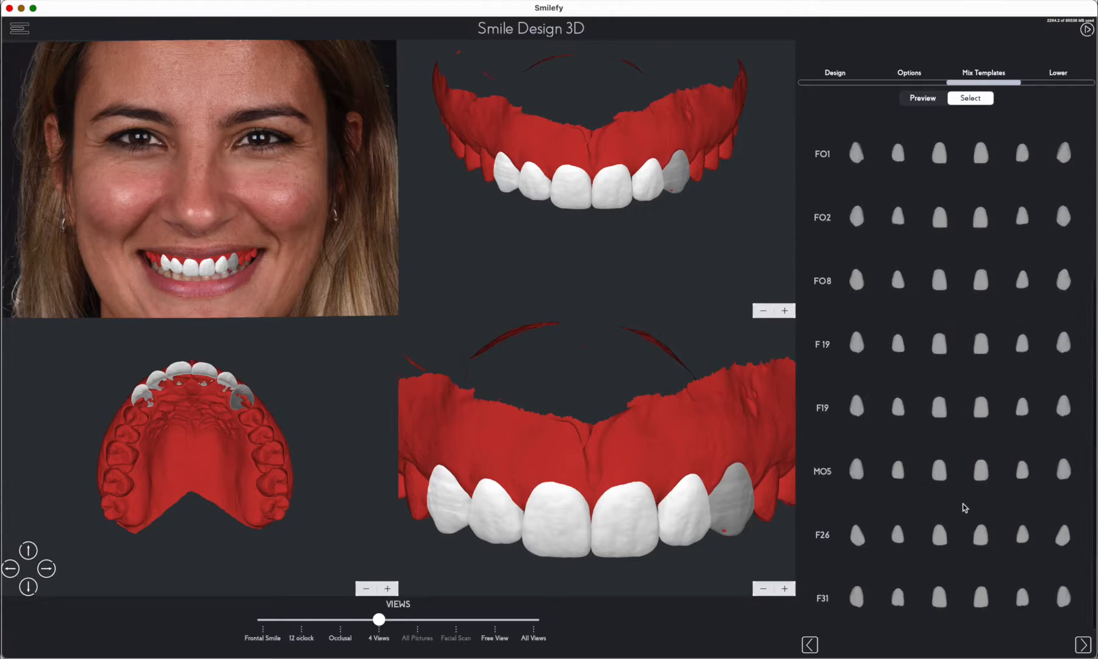
# Step: Nudge the reshaped upper left central incisor buccally and distally, and deselect it
pyautogui.click(846, 76)
pyautogui.click(636, 502)
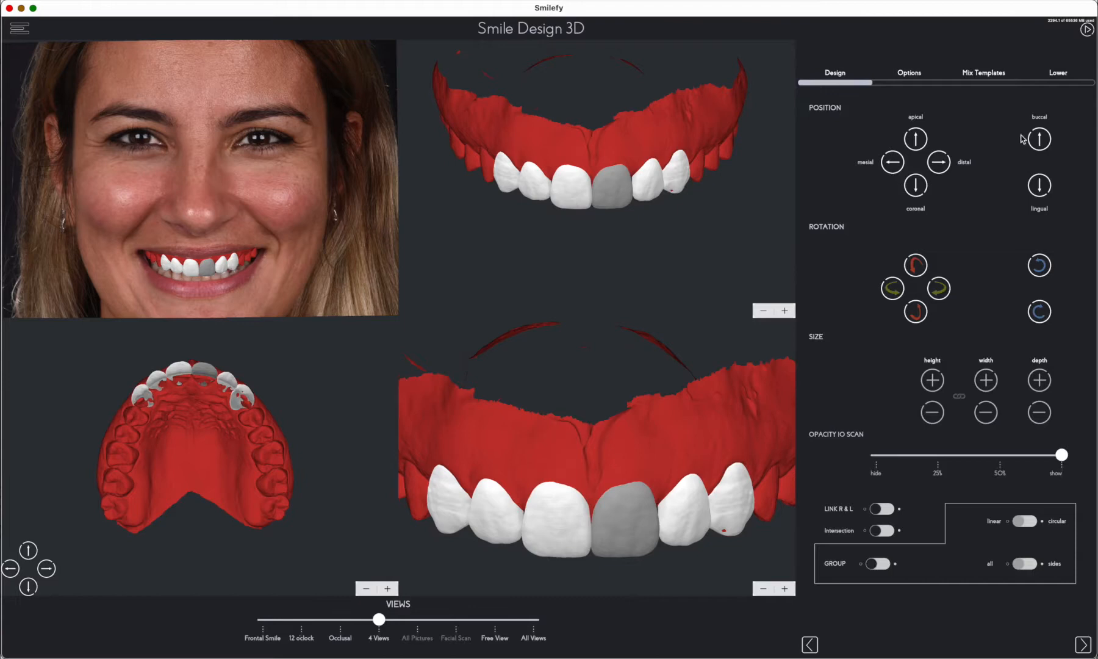
pyautogui.click(1040, 139)
pyautogui.click(946, 169)
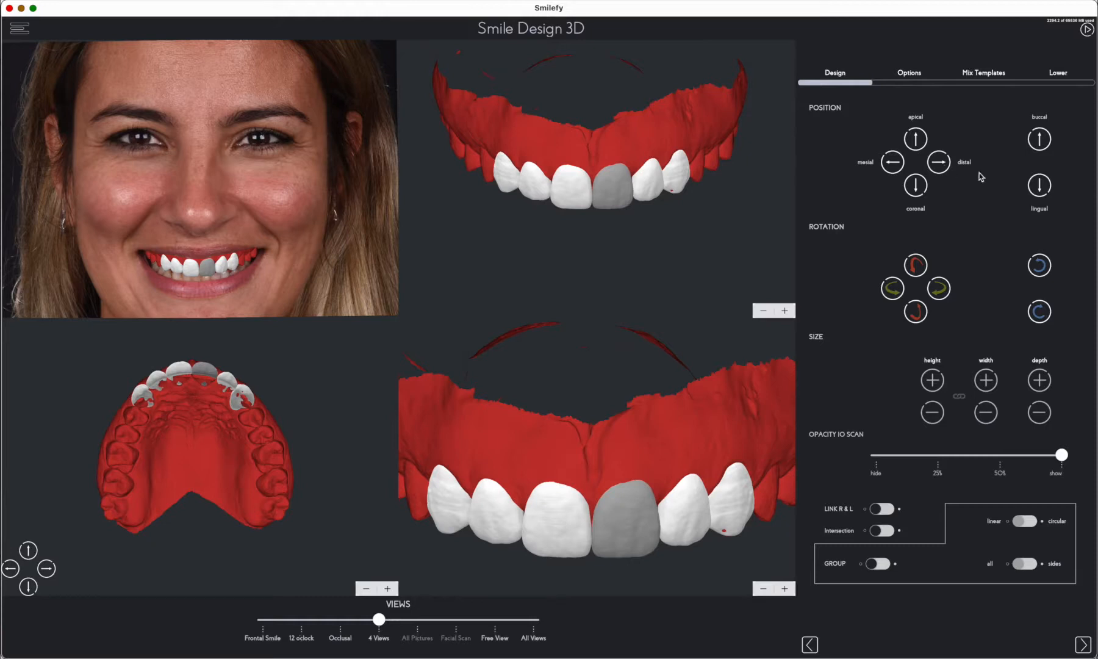
pyautogui.click(619, 461)
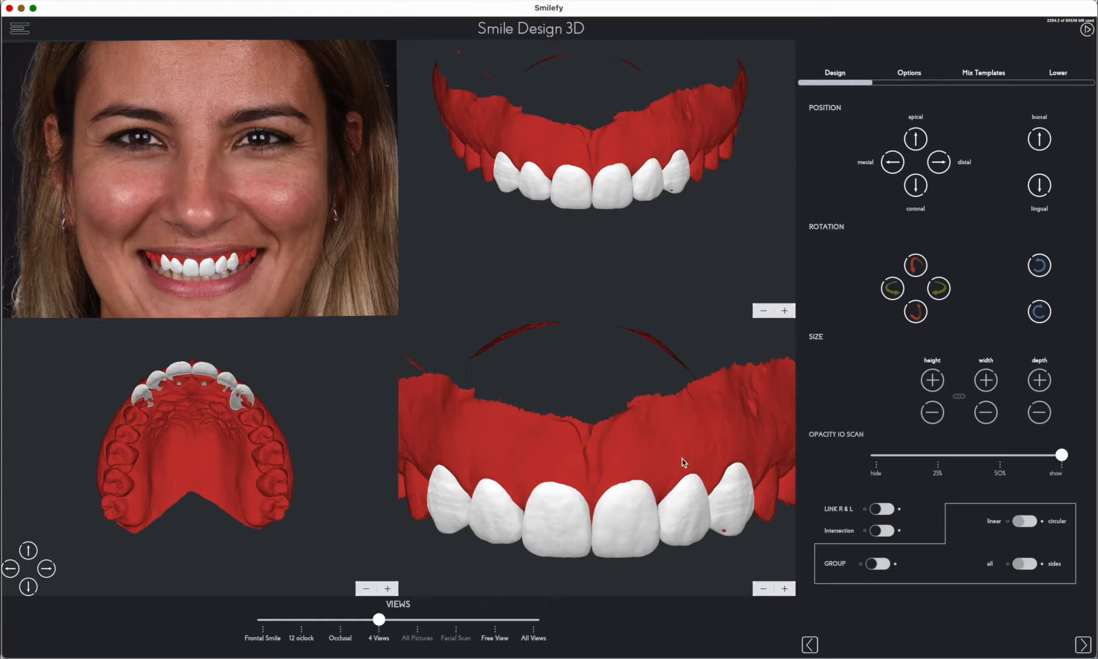
# Step: Overlay the facial flow guides on the portrait in the Frontal Smile view and examine the facial midline against the upper teeth
pyautogui.click(916, 80)
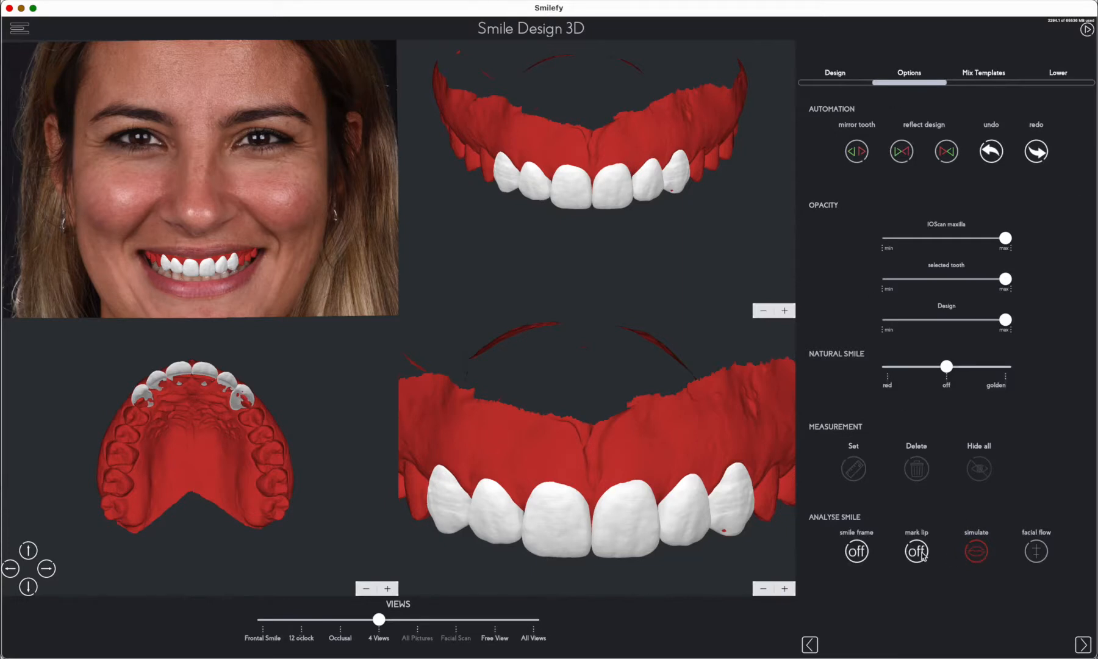
pyautogui.click(1037, 552)
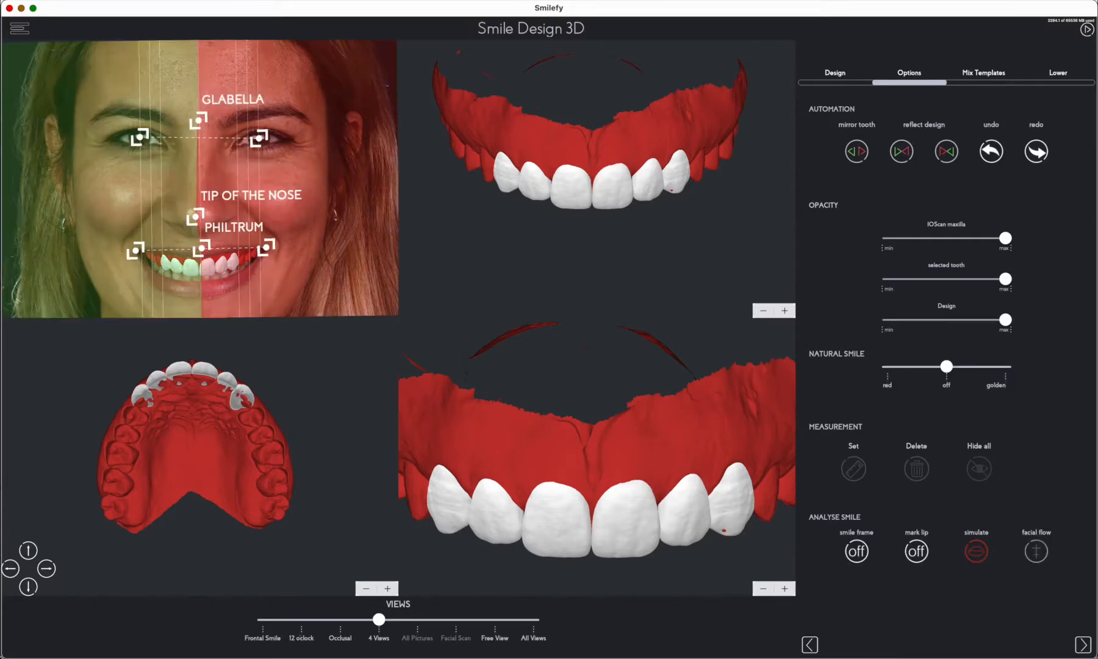
pyautogui.click(261, 626)
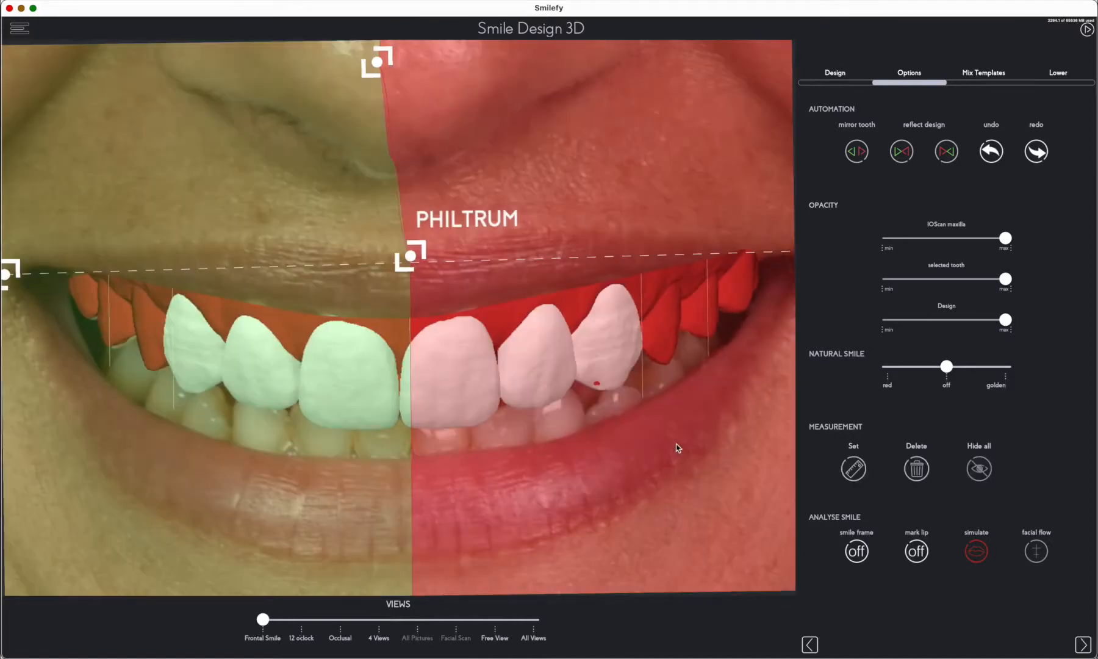
pyautogui.scroll(-10, 671, 461)
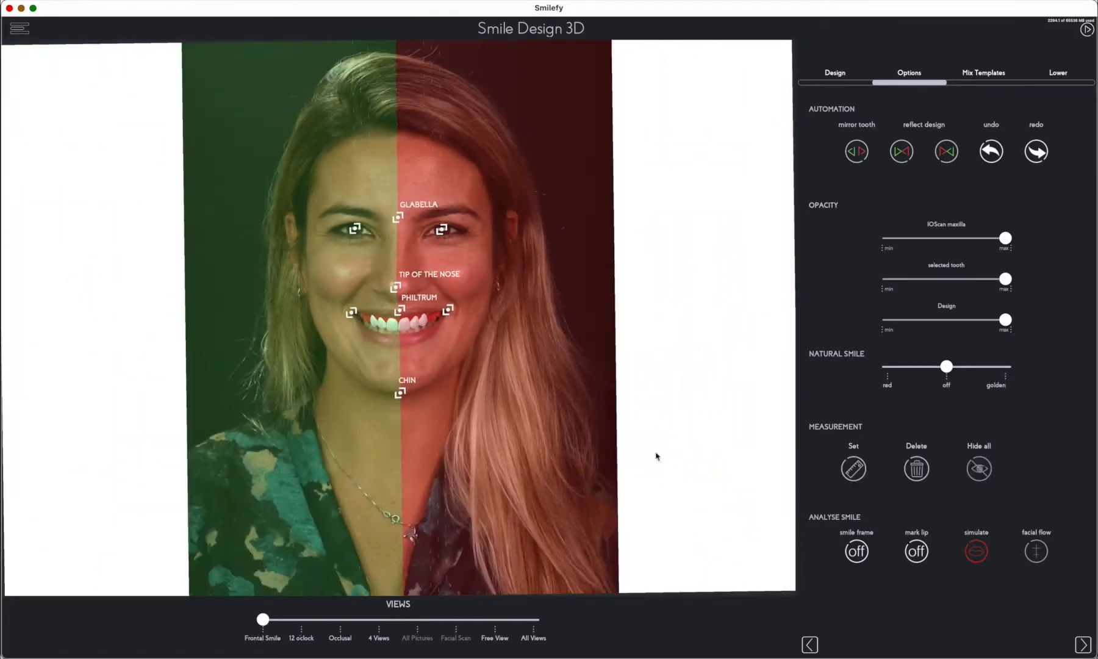
pyautogui.click(1040, 553)
pyautogui.click(1037, 552)
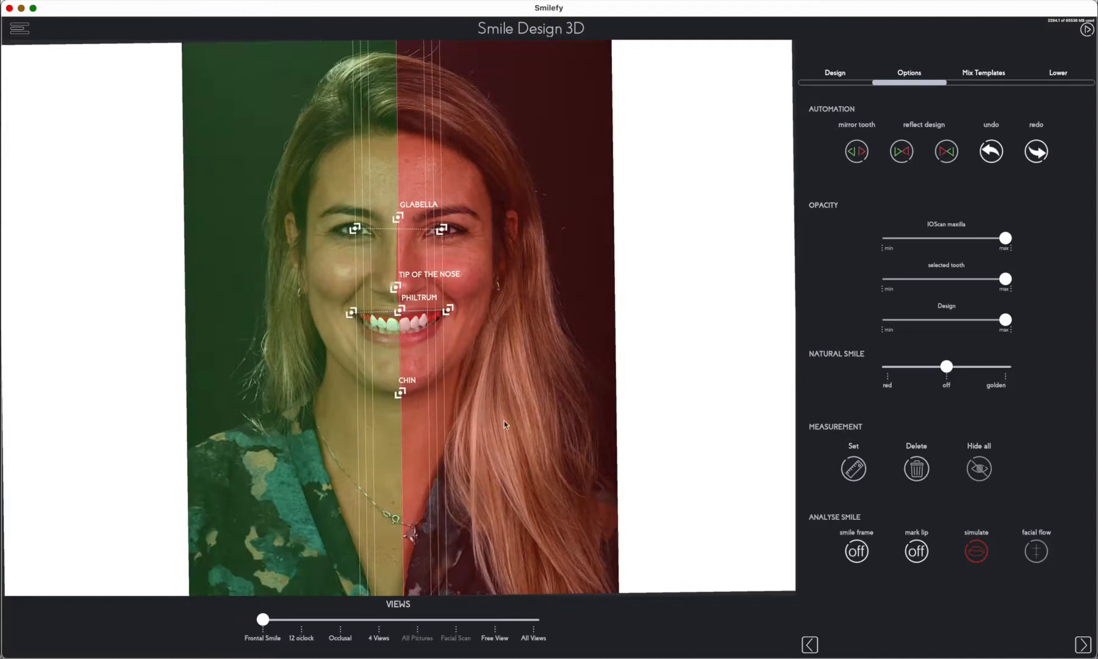
pyautogui.scroll(5, 491, 385)
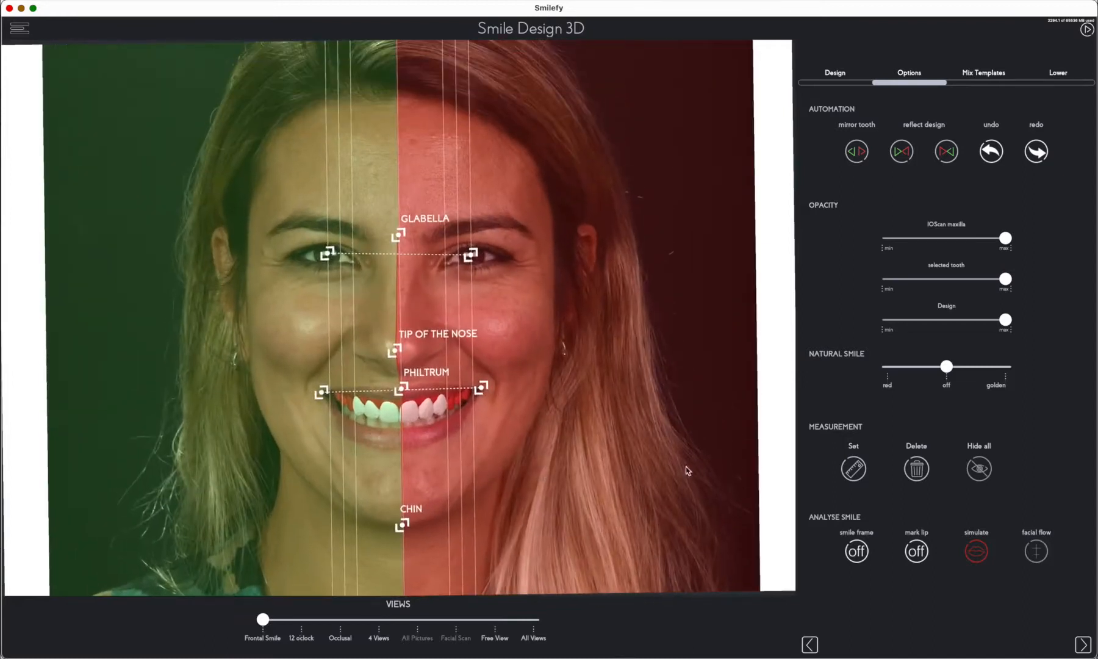
# Step: Hide the facial flow guides and compare the smile with the lip simulation switched off and on
pyautogui.click(981, 552)
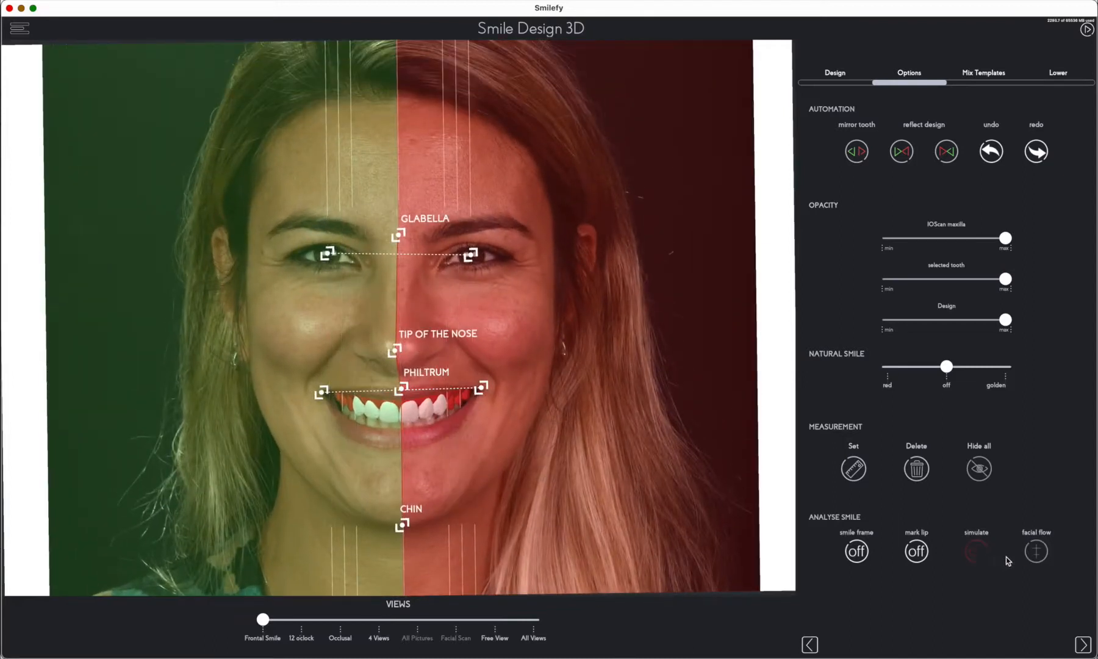
pyautogui.click(1032, 552)
pyautogui.click(973, 553)
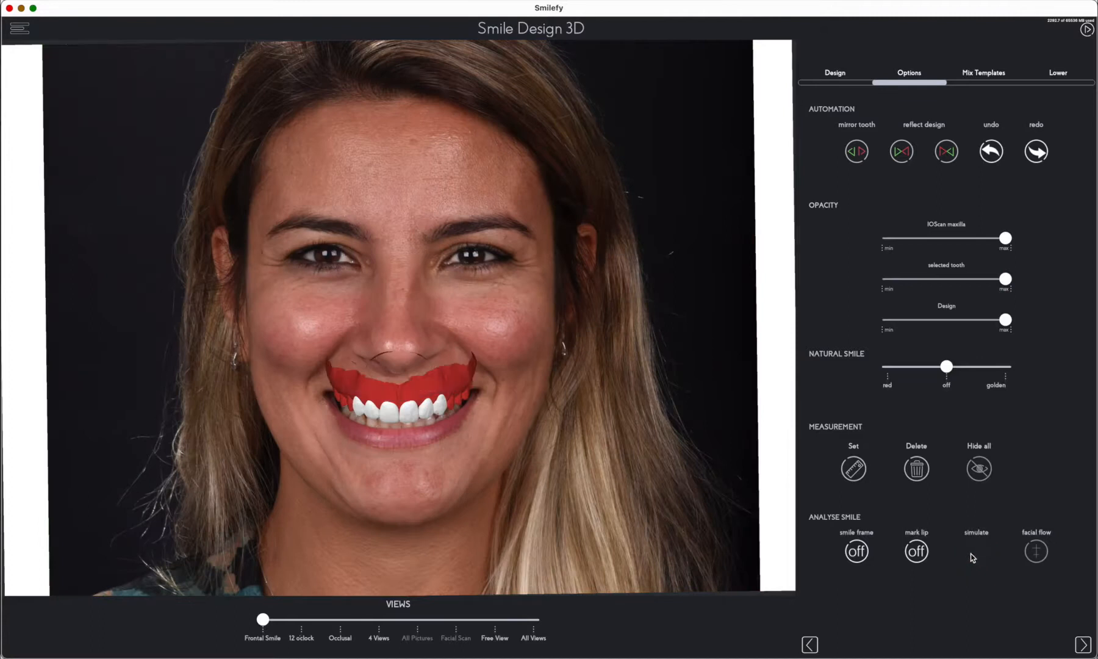
pyautogui.click(978, 554)
pyautogui.click(922, 555)
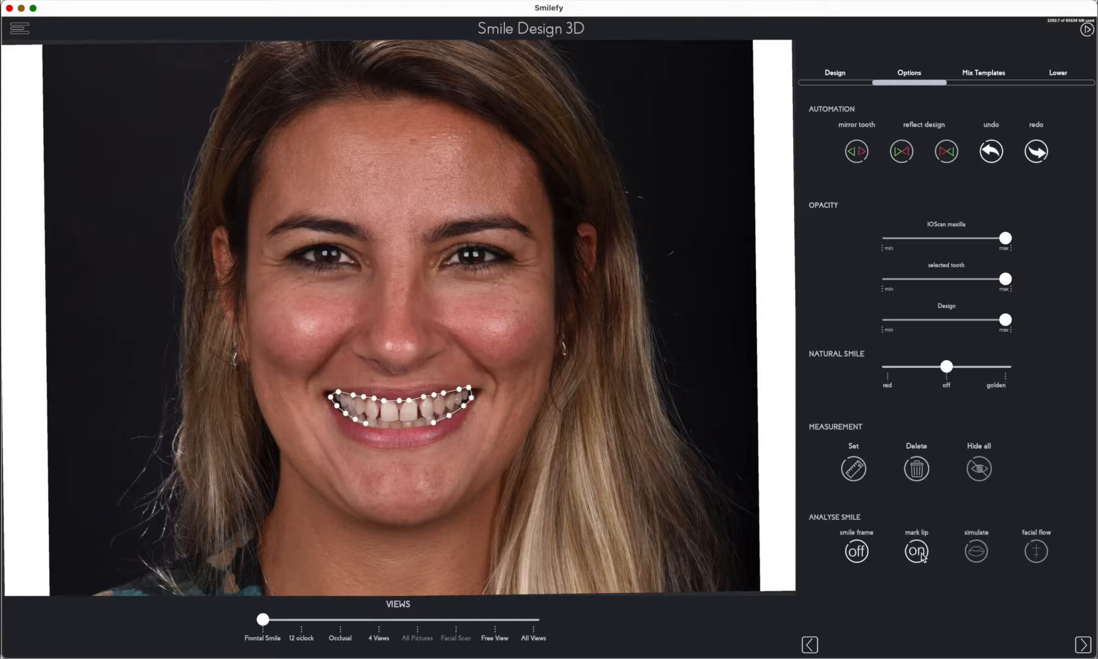
pyautogui.click(922, 554)
pyautogui.click(977, 552)
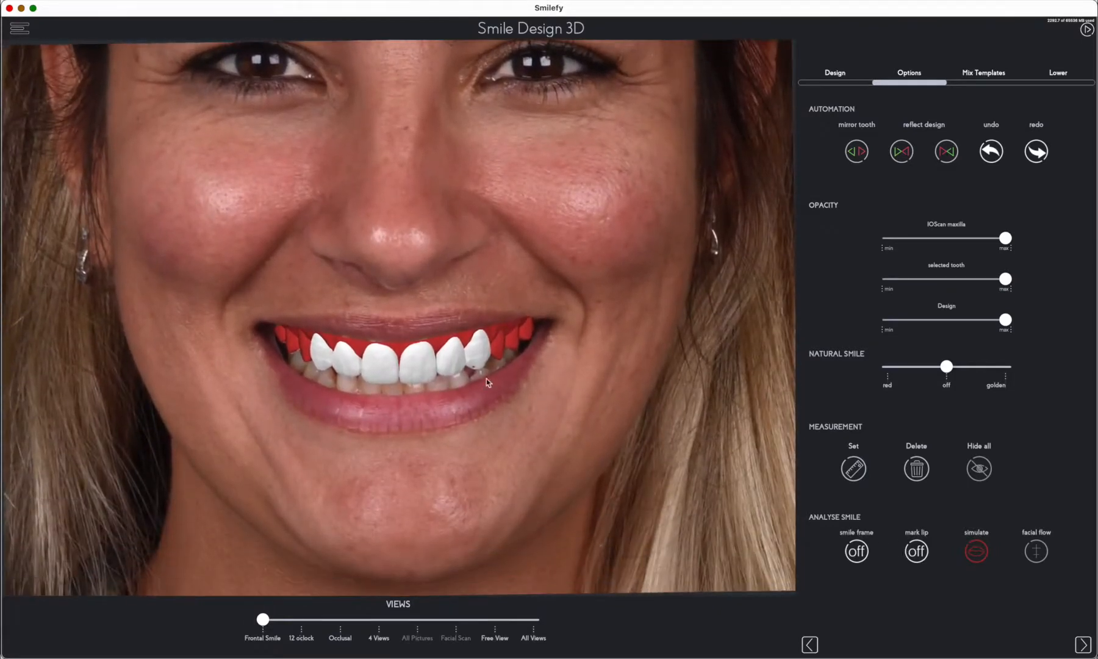
# Step: Refine the marked lip contour by moving its points along the upper lip and mouth corners, and finish lip marking
pyautogui.click(916, 551)
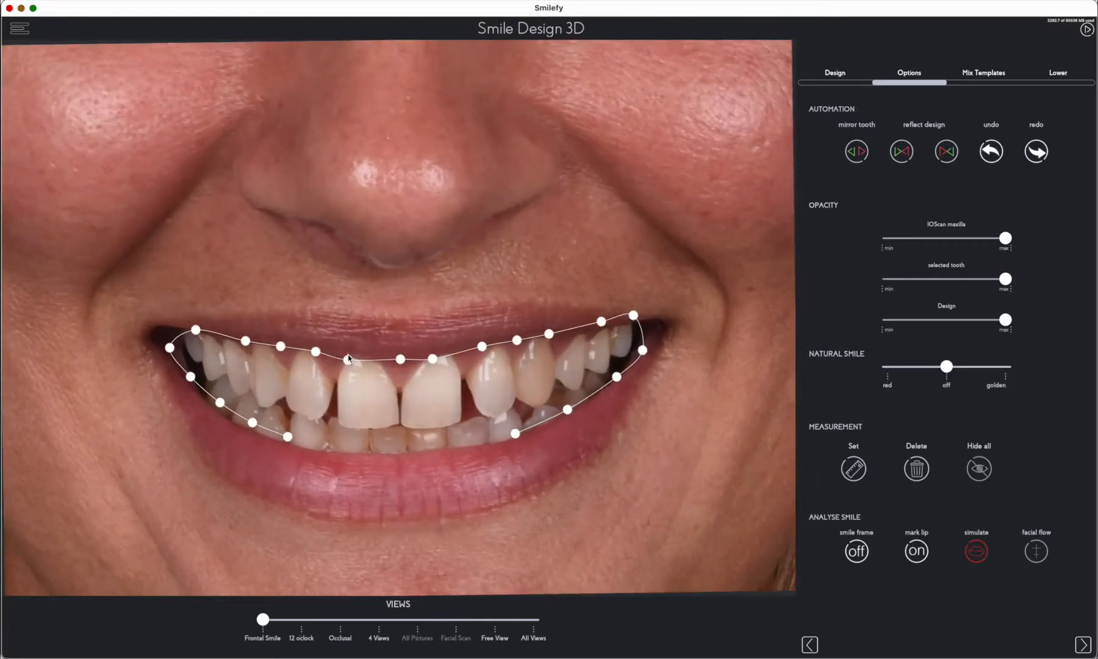
pyautogui.moveTo(348, 359); pyautogui.dragTo(443, 352)
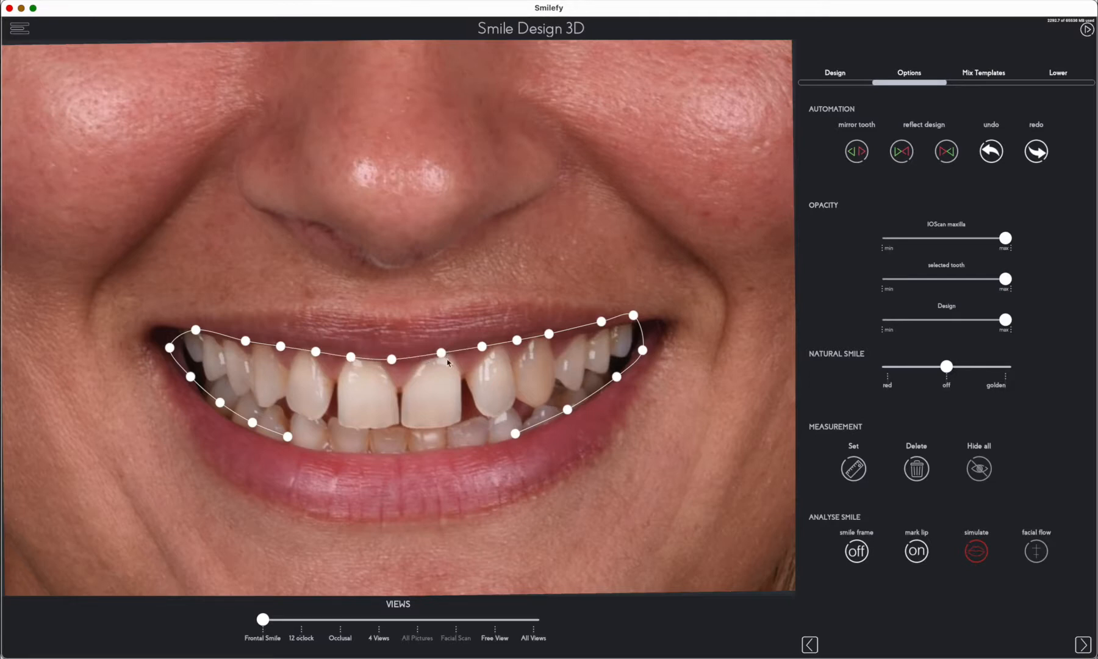
pyautogui.moveTo(601, 323); pyautogui.dragTo(584, 339)
pyautogui.moveTo(246, 342); pyautogui.dragTo(243, 341)
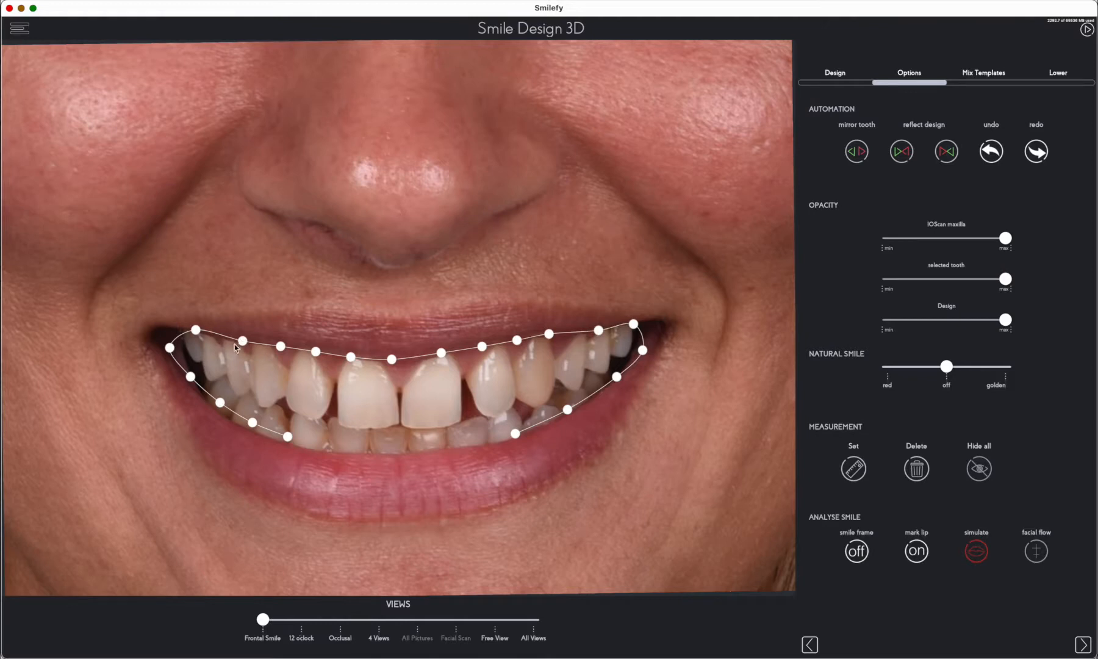
pyautogui.moveTo(170, 349); pyautogui.dragTo(169, 328)
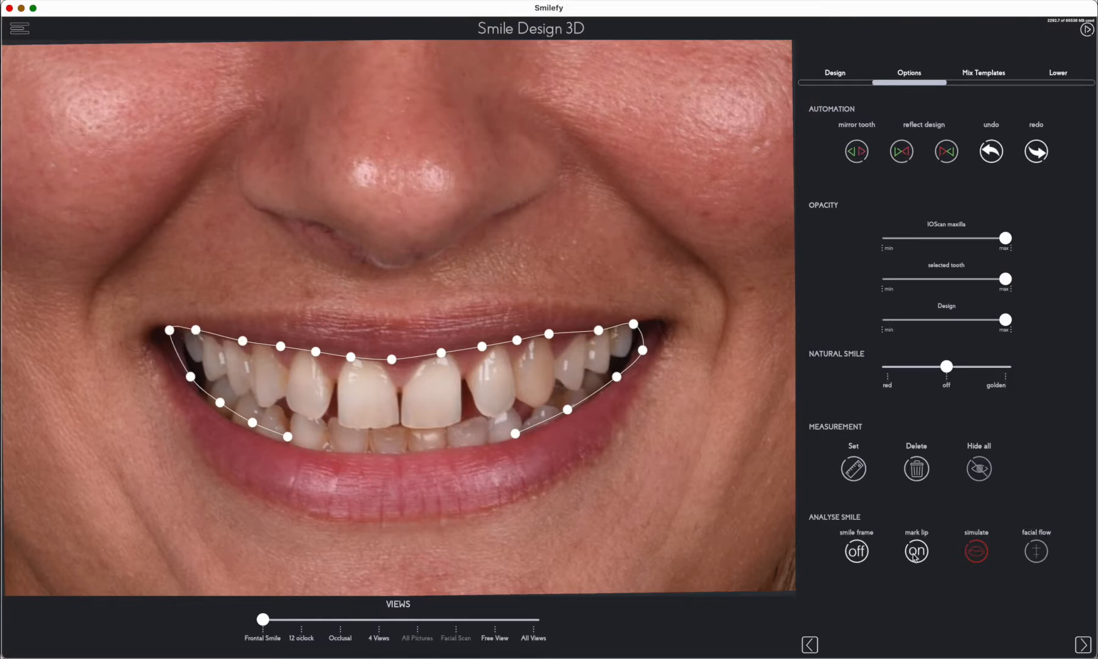
pyautogui.click(917, 552)
# Step: Check the design's tooth proportions against the smile frame, and hide the frame again
pyautogui.click(863, 555)
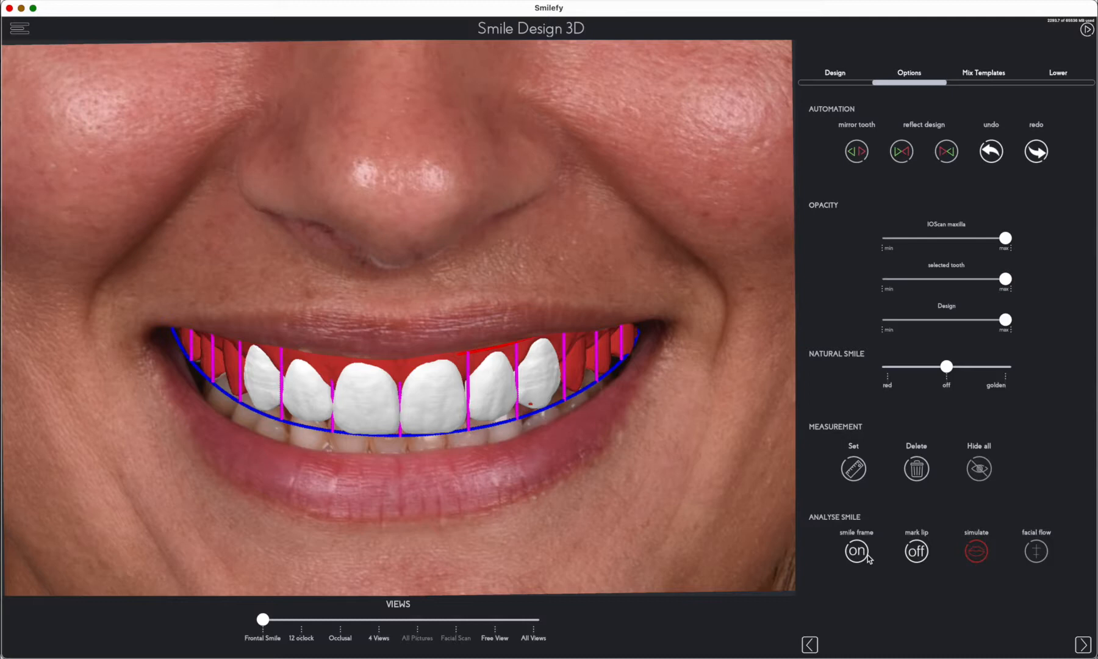
pyautogui.scroll(-5, 672, 452)
pyautogui.click(857, 553)
pyautogui.scroll(5, 540, 430)
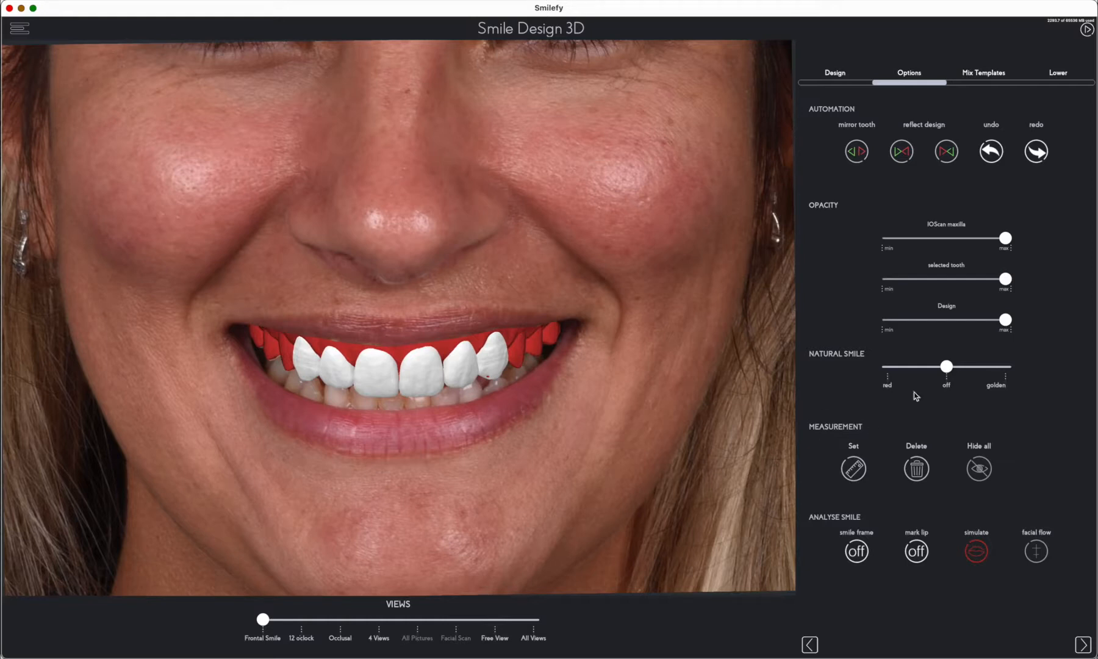
# Step: Reduce the Design opacity to about half so the template teeth can be compared with the natural teeth
pyautogui.moveTo(1005, 321); pyautogui.dragTo(946, 321)
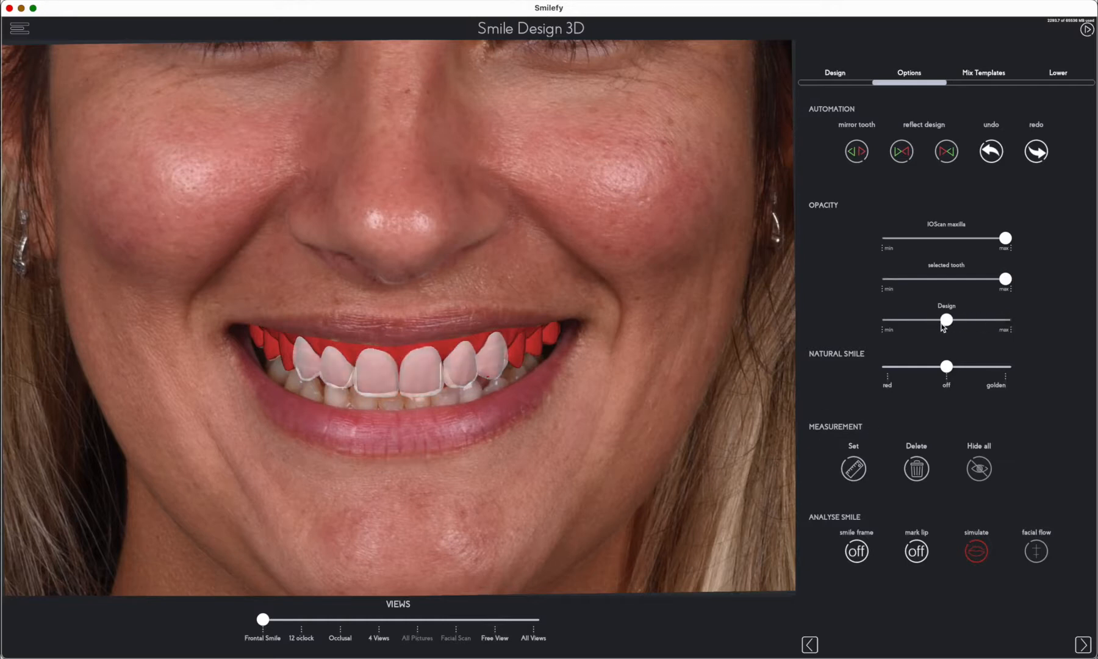
pyautogui.scroll(2, 635, 354)
pyautogui.scroll(3, 635, 354)
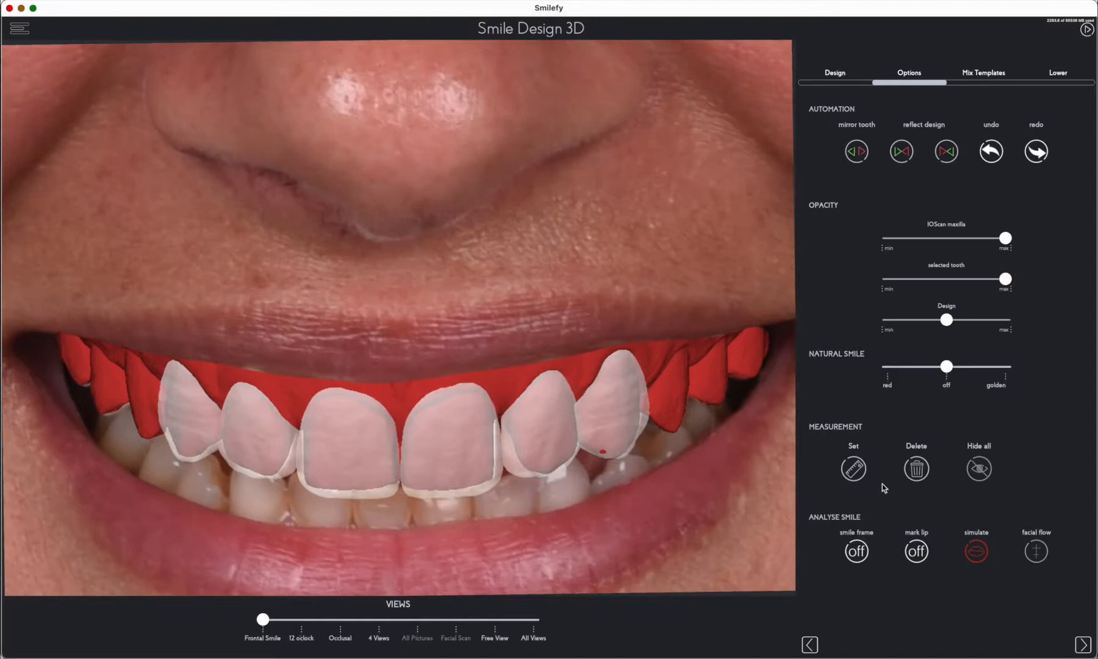
# Step: Measure the height of the upper left central incisor from gingival to incisal edge with a ruler
pyautogui.click(854, 468)
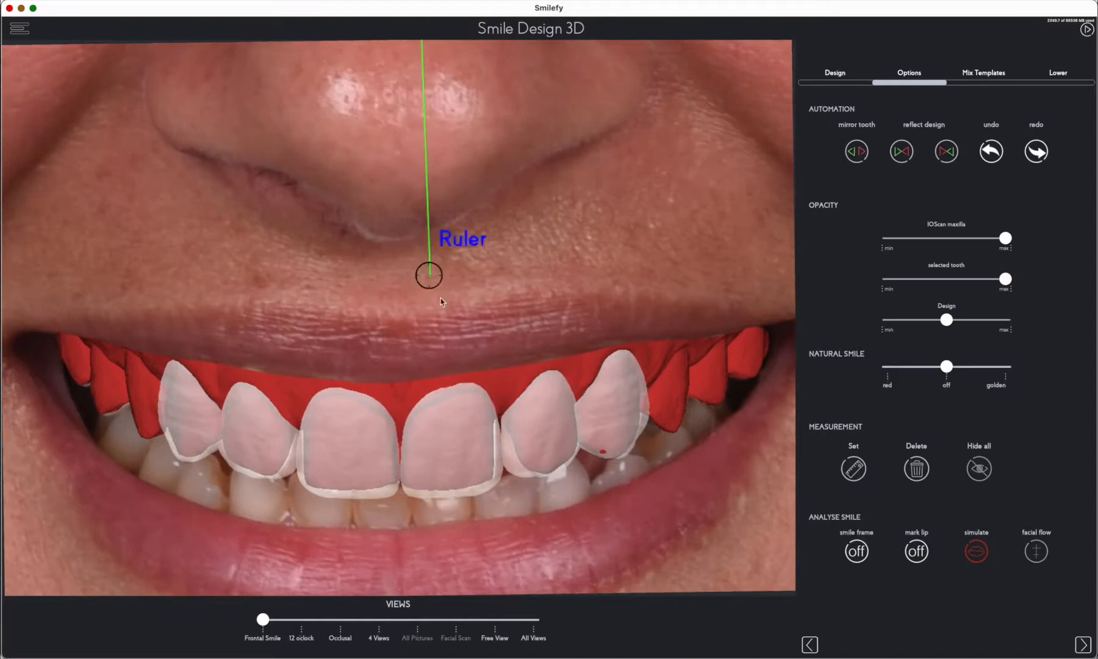
pyautogui.scroll(5, 509, 250)
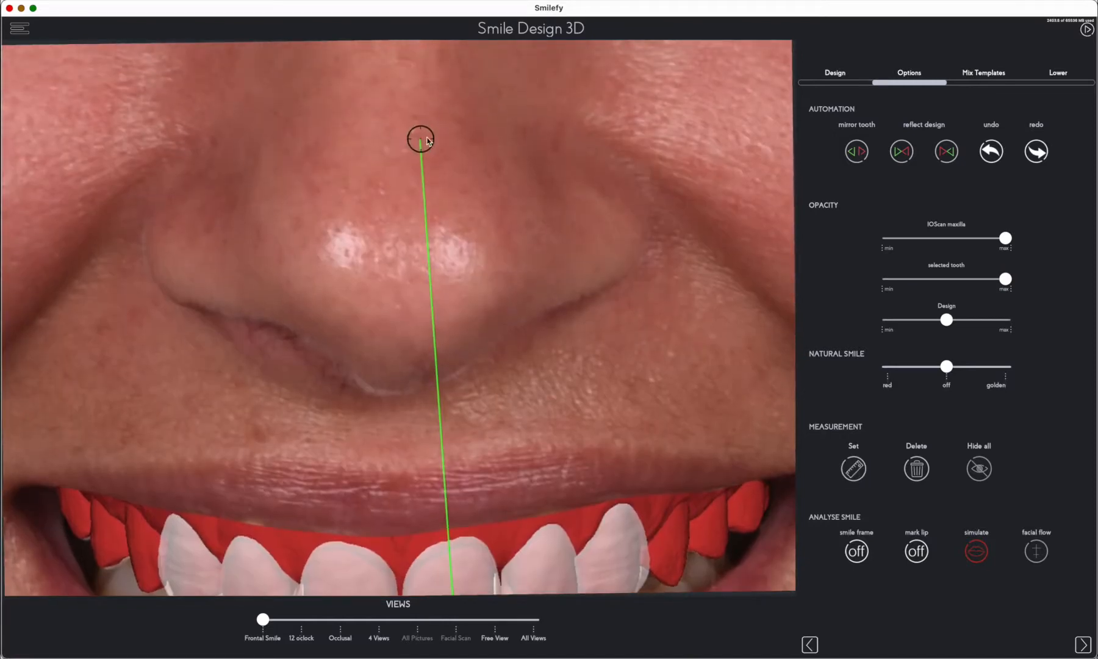
pyautogui.scroll(-9, 470, 496)
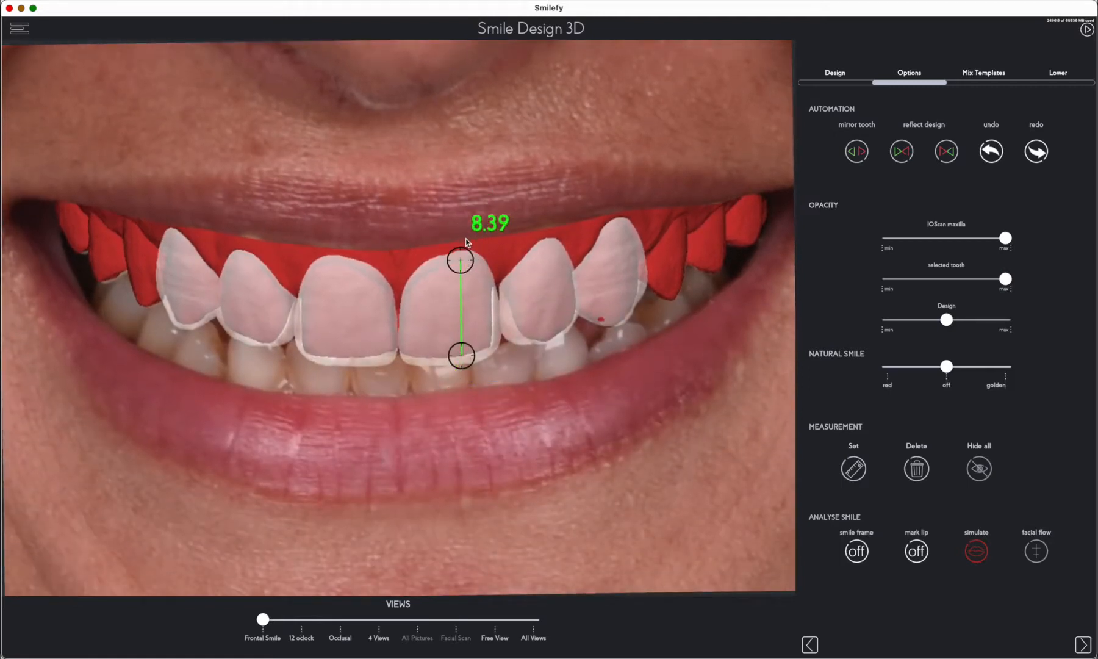
pyautogui.moveTo(461, 355); pyautogui.dragTo(461, 366)
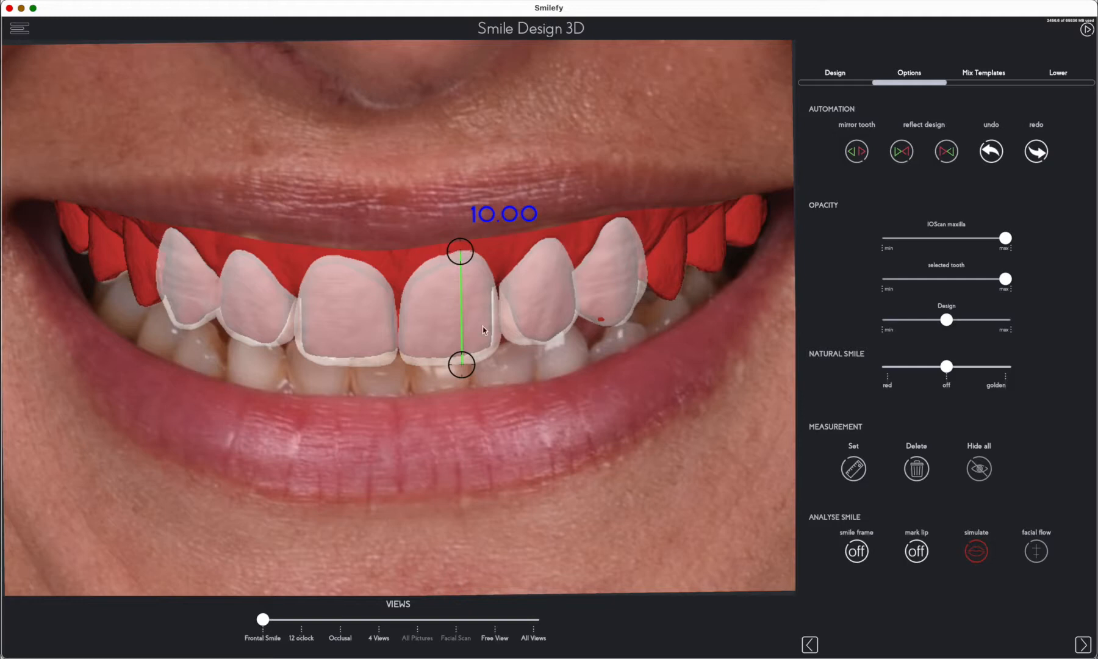
# Step: Measure the small gap between the upper left central and lateral incisors with a second ruler
pyautogui.click(856, 466)
pyautogui.scroll(5, 459, 171)
pyautogui.moveTo(414, 170); pyautogui.dragTo(521, 409)
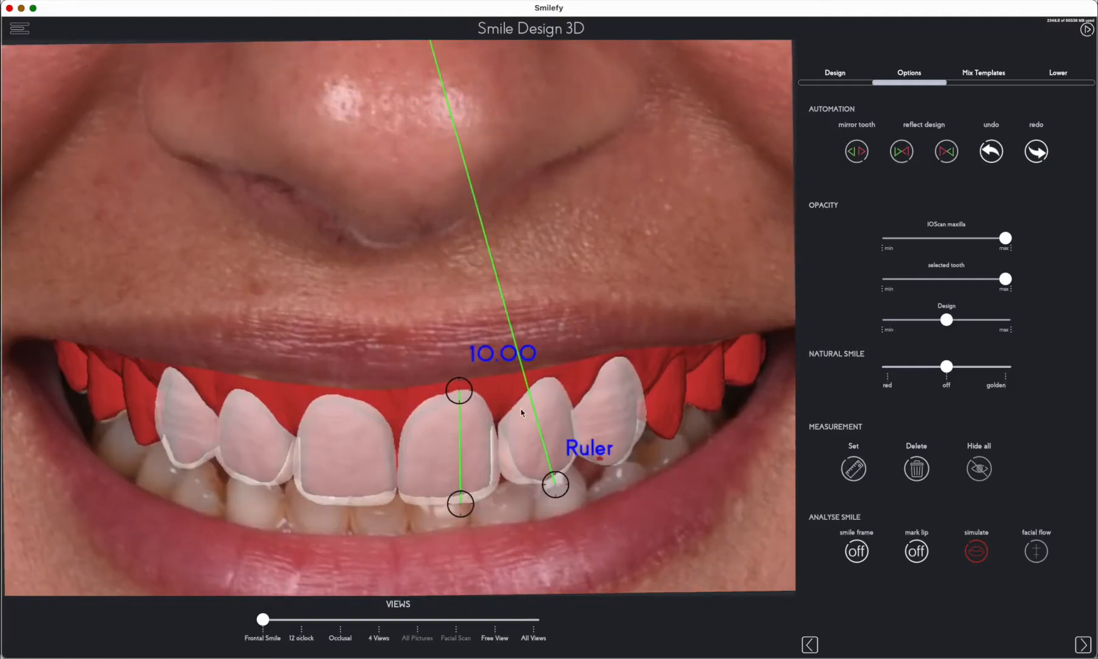
pyautogui.scroll(3, 473, 194)
pyautogui.moveTo(419, 55); pyautogui.dragTo(463, 412)
pyautogui.moveTo(560, 523); pyautogui.dragTo(522, 504)
pyautogui.scroll(-8, 551, 399)
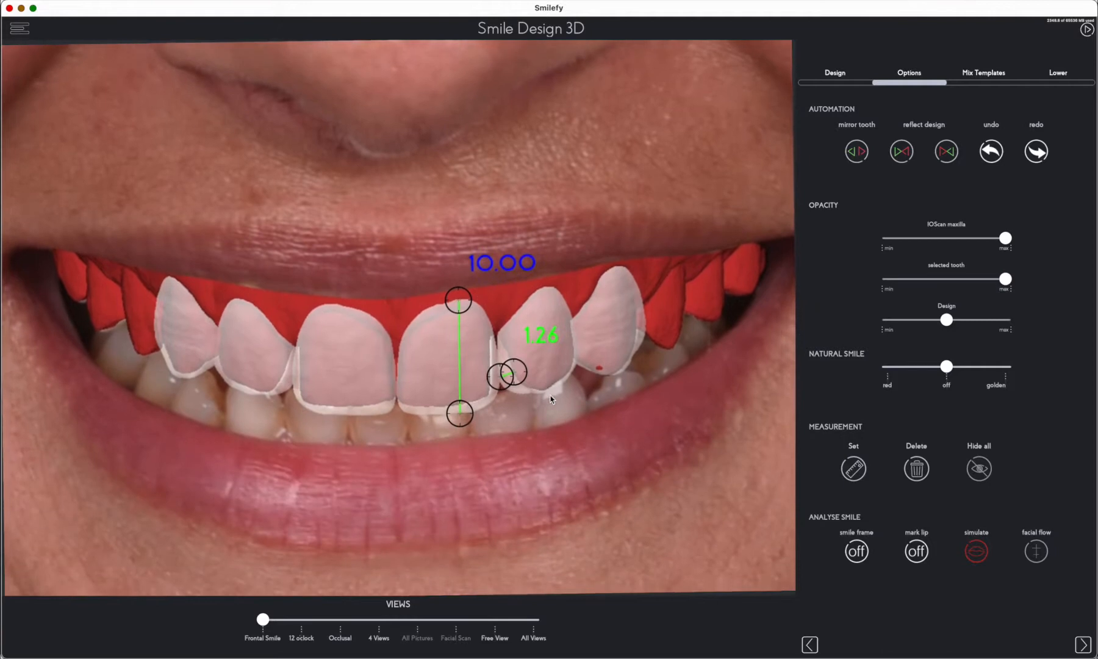
pyautogui.scroll(-4, 551, 400)
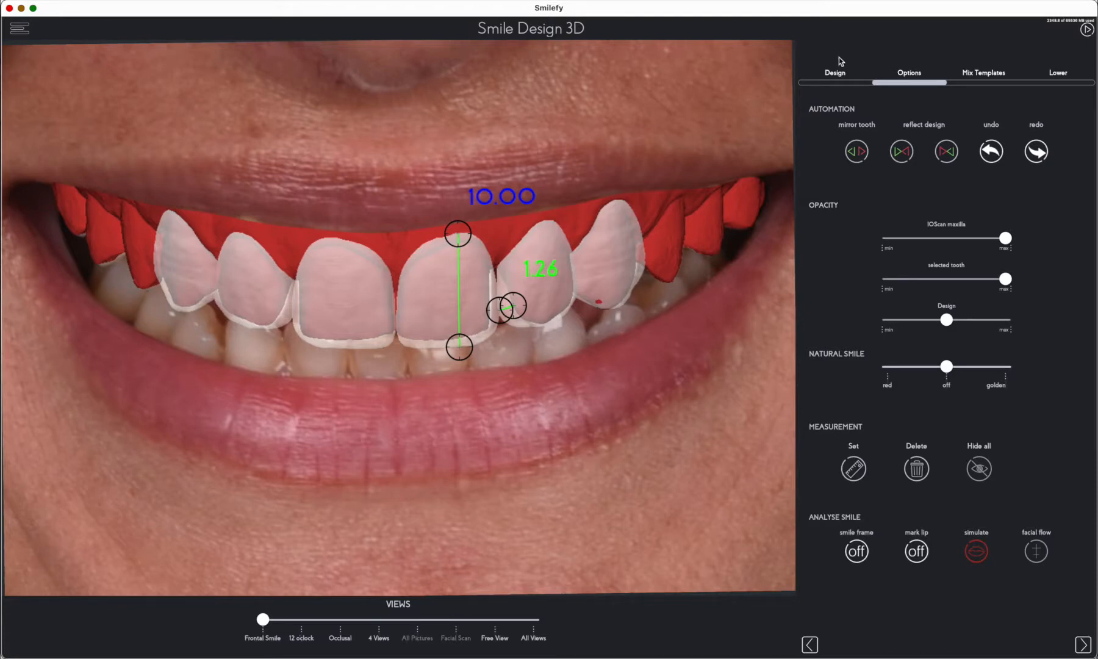
# Step: Nudge the upper left canine two steps mesially and two steps buccally
pyautogui.click(839, 73)
pyautogui.click(637, 278)
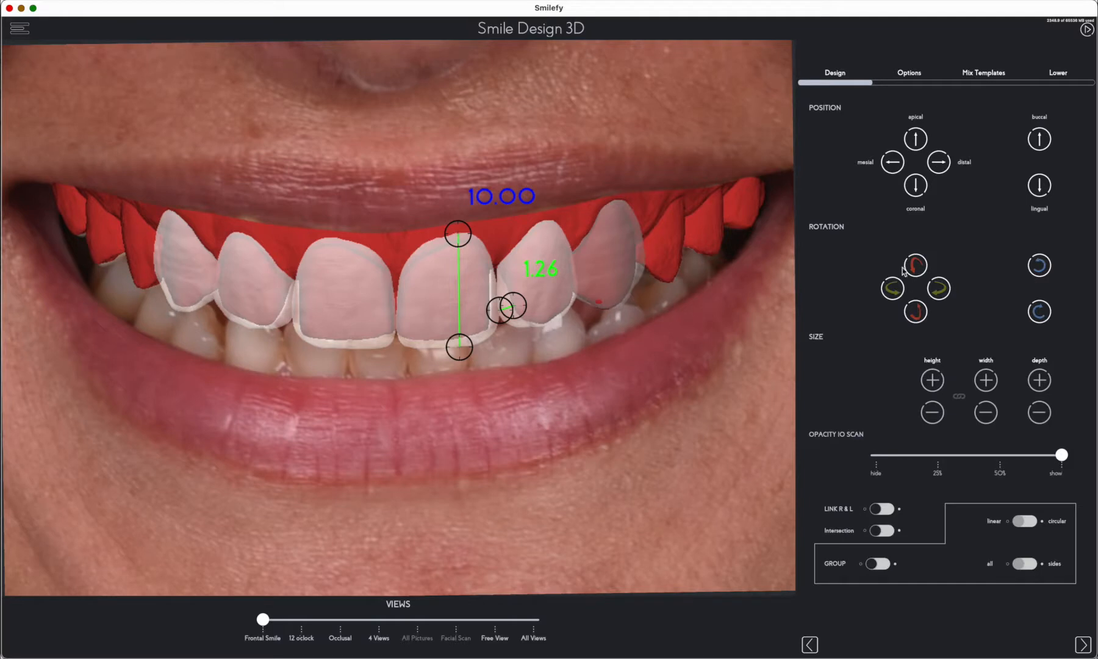
pyautogui.click(890, 168)
pyautogui.click(890, 167)
pyautogui.click(1046, 144)
pyautogui.click(1046, 144)
# Step: Nudge the upper right canine and the upper right lateral incisor one step each toward the midline
pyautogui.click(205, 279)
pyautogui.click(947, 169)
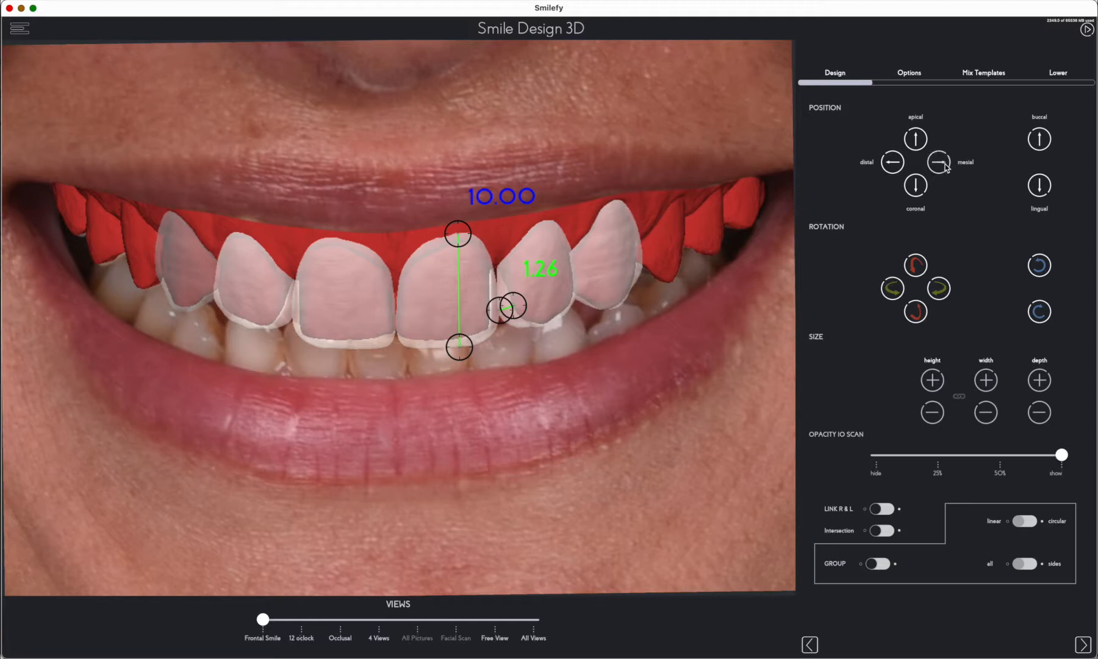
pyautogui.click(250, 299)
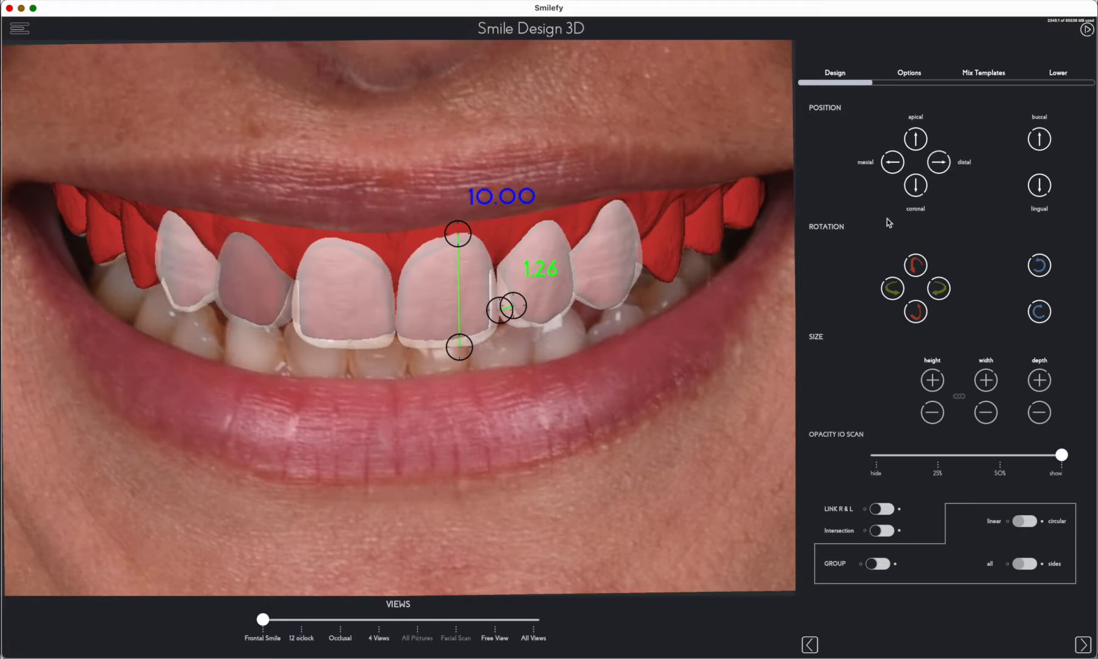
pyautogui.click(939, 168)
pyautogui.click(434, 304)
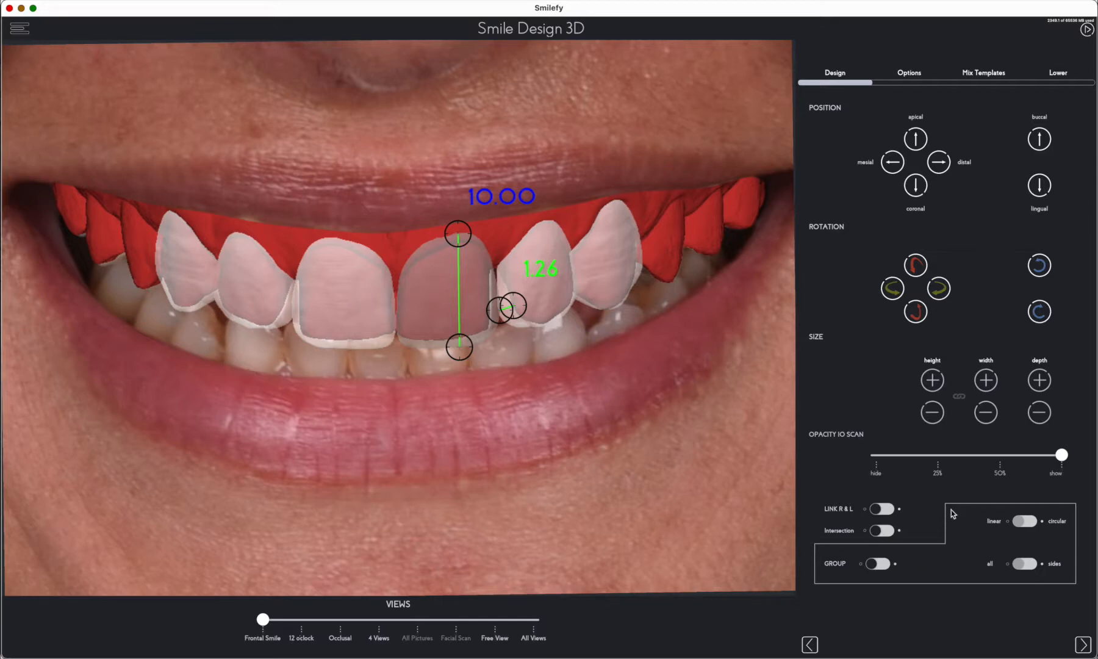
# Step: Finish the smile design stage and continue with the design in the Mesh Editor
pyautogui.click(1082, 646)
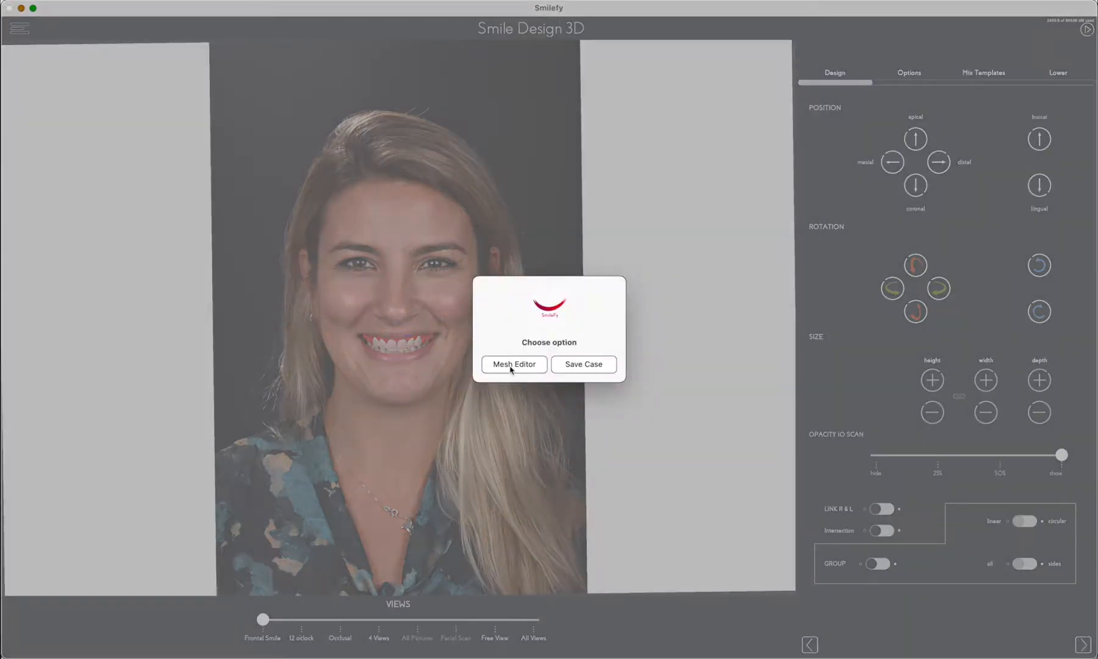
pyautogui.click(512, 365)
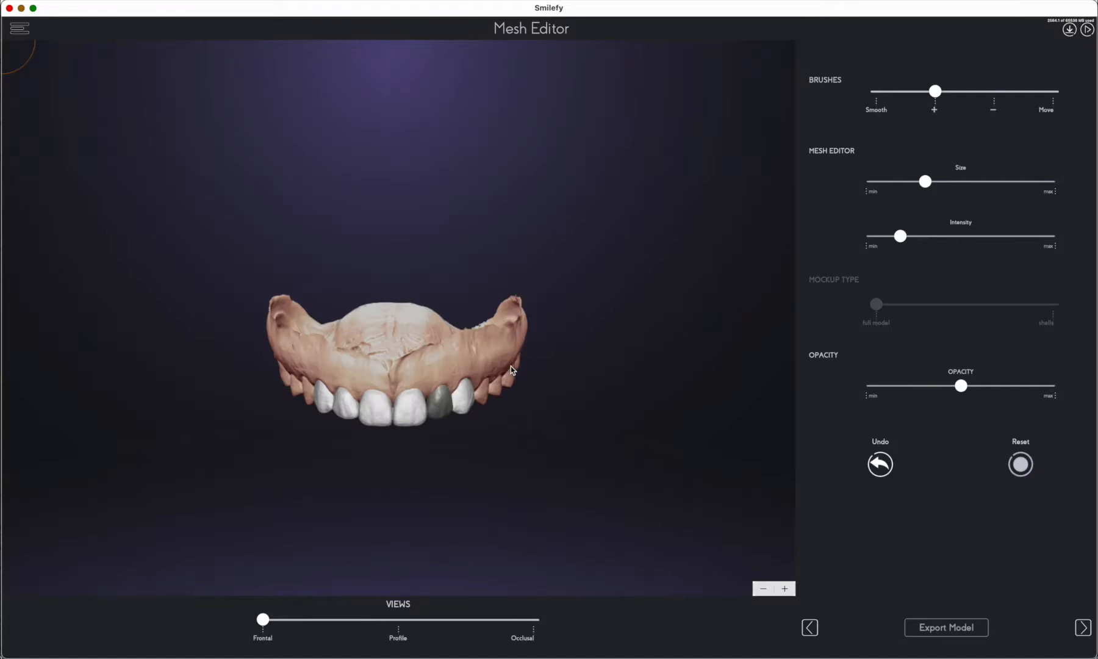
# Step: Examine the designed upper front teeth on the maxilla model up close from the front
pyautogui.moveTo(498, 476); pyautogui.dragTo(503, 444)
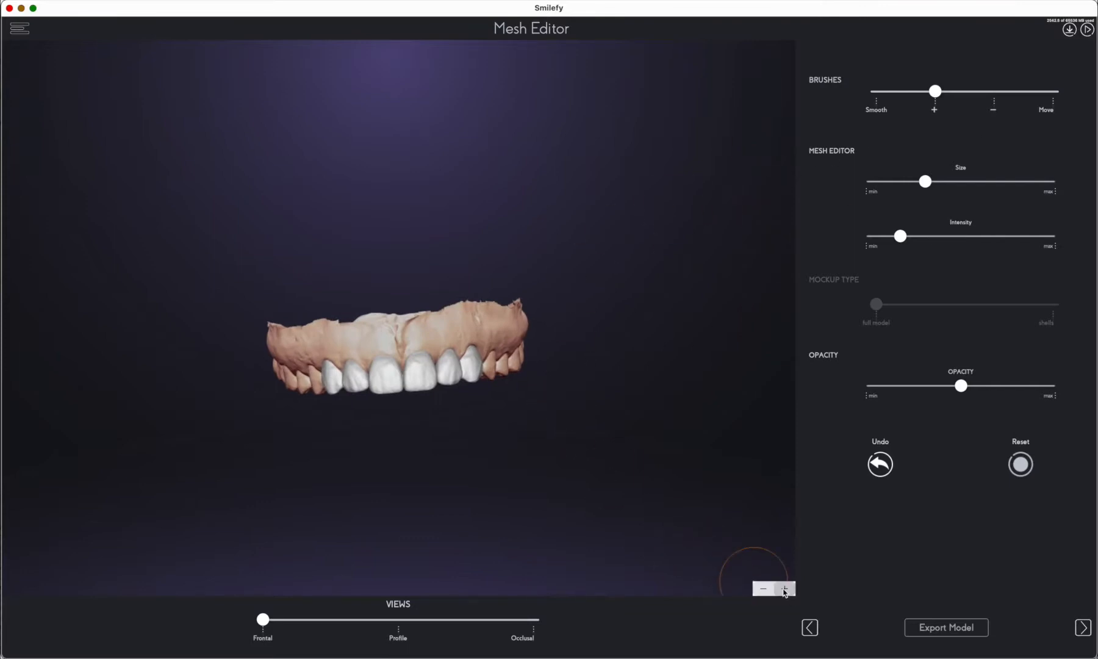
pyautogui.click(784, 589)
pyautogui.click(785, 589)
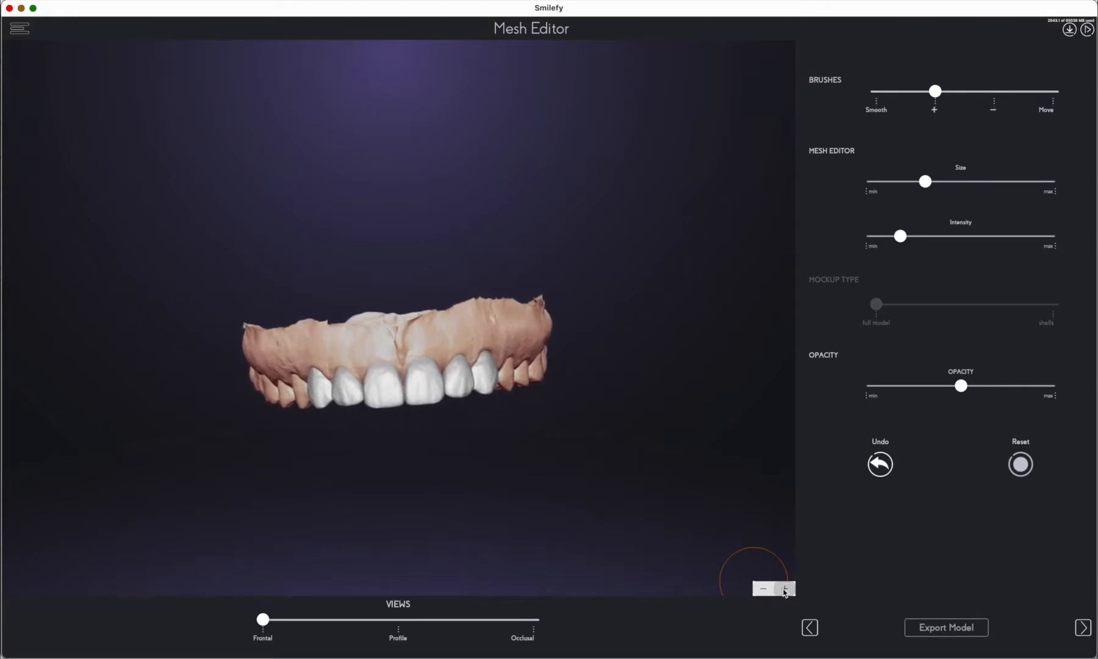
pyautogui.click(784, 592)
pyautogui.click(784, 593)
pyautogui.click(784, 592)
pyautogui.click(784, 593)
pyautogui.click(784, 593)
pyautogui.click(784, 593)
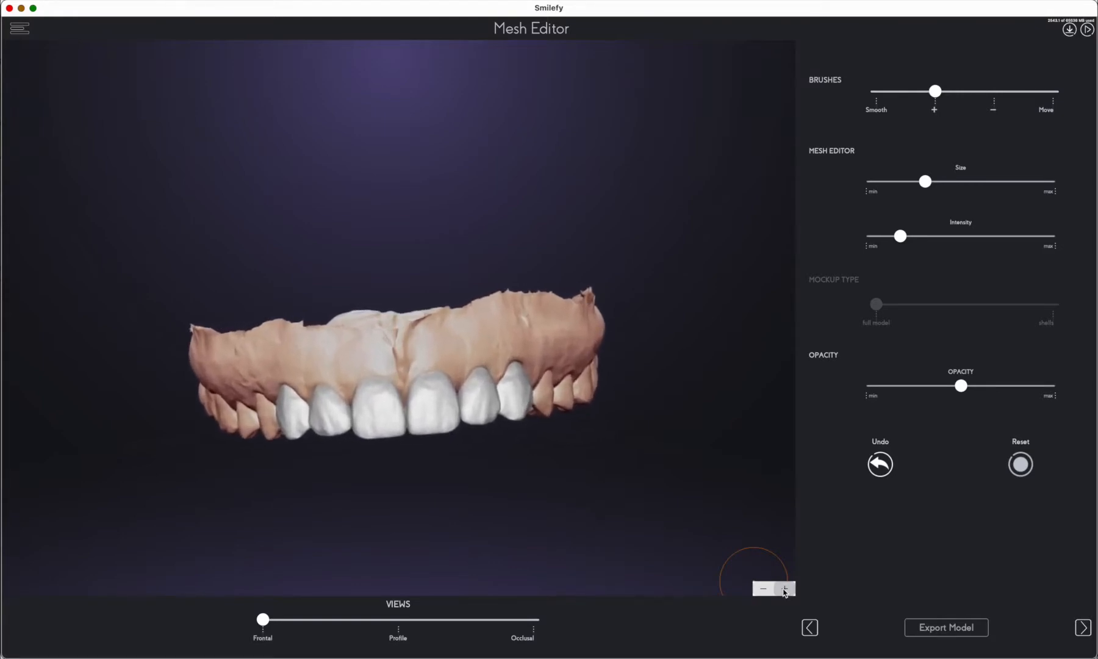
pyautogui.click(784, 592)
pyautogui.click(784, 593)
pyautogui.click(784, 590)
pyautogui.click(785, 590)
pyautogui.click(785, 589)
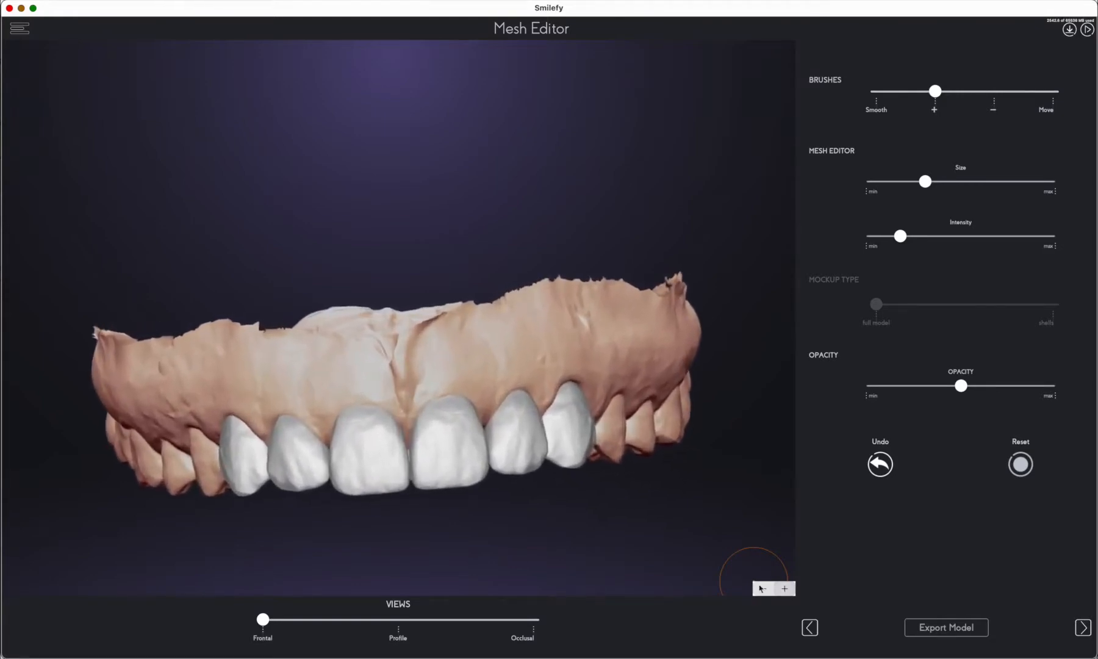
# Step: Reshape the designed upper right canine with the Move brush at a larger size, working from the patient's right side
pyautogui.moveTo(516, 539); pyautogui.dragTo(568, 461)
pyautogui.moveTo(123, 238)
pyautogui.mouseDown()
pyautogui.moveTo(182, 176)
pyautogui.moveTo(184, 203)
pyautogui.mouseUp()
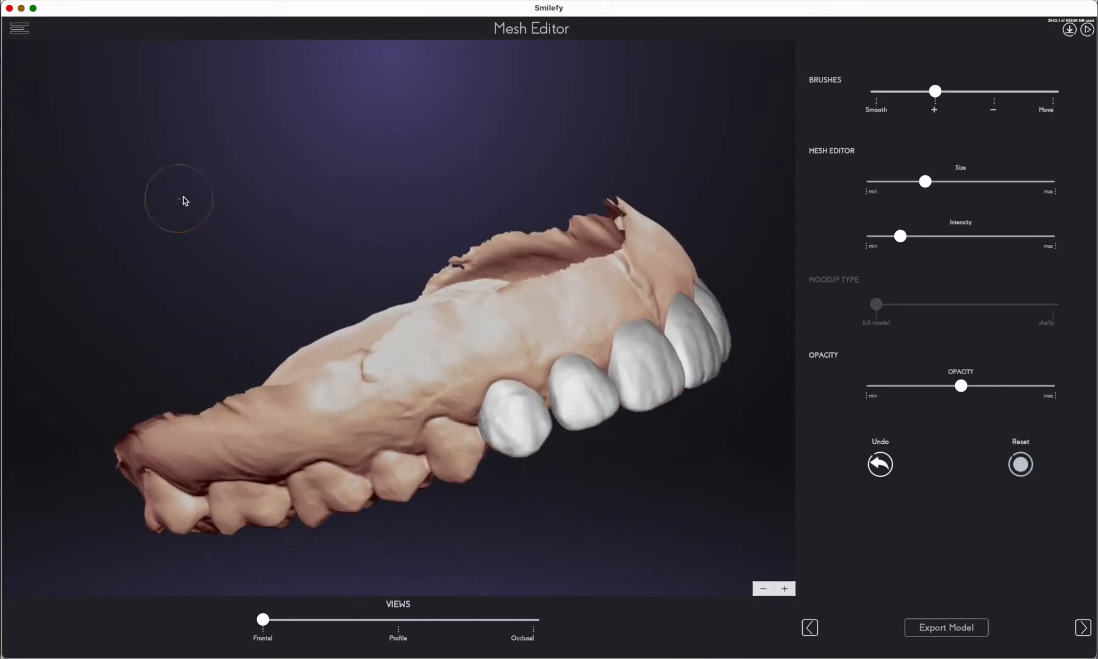
pyautogui.moveTo(177, 323)
pyautogui.mouseDown()
pyautogui.moveTo(162, 285)
pyautogui.moveTo(152, 331)
pyautogui.mouseUp()
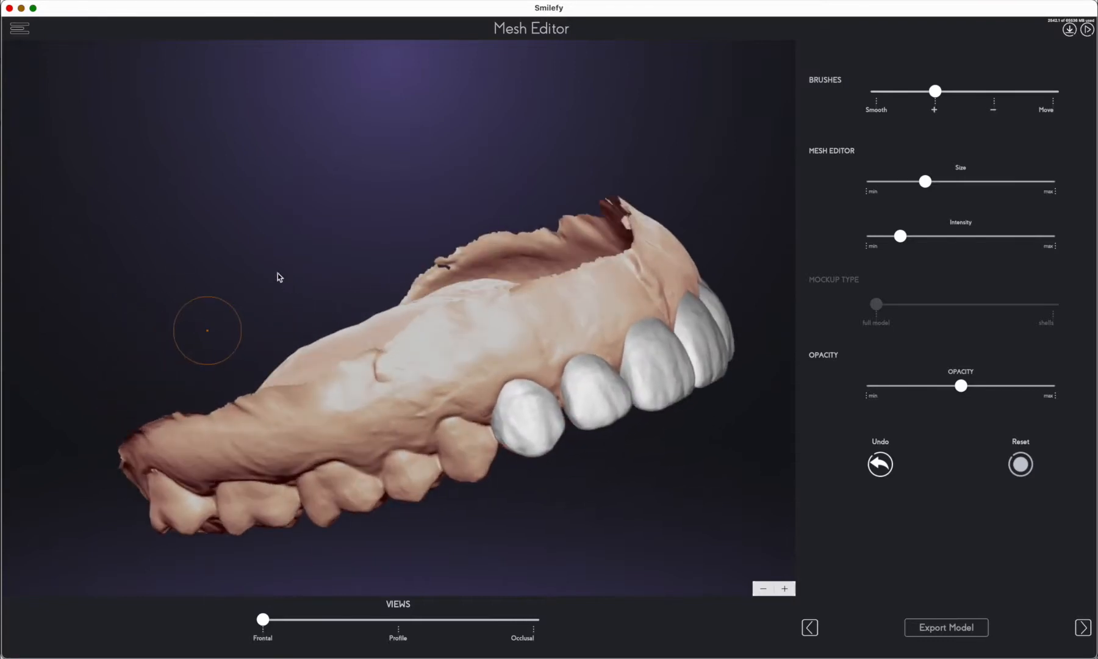
pyautogui.moveTo(265, 304)
pyautogui.mouseDown(button='right')
pyautogui.moveTo(255, 260)
pyautogui.moveTo(237, 280)
pyautogui.mouseUp(button='right')
pyautogui.moveTo(491, 414); pyautogui.dragTo(479, 435)
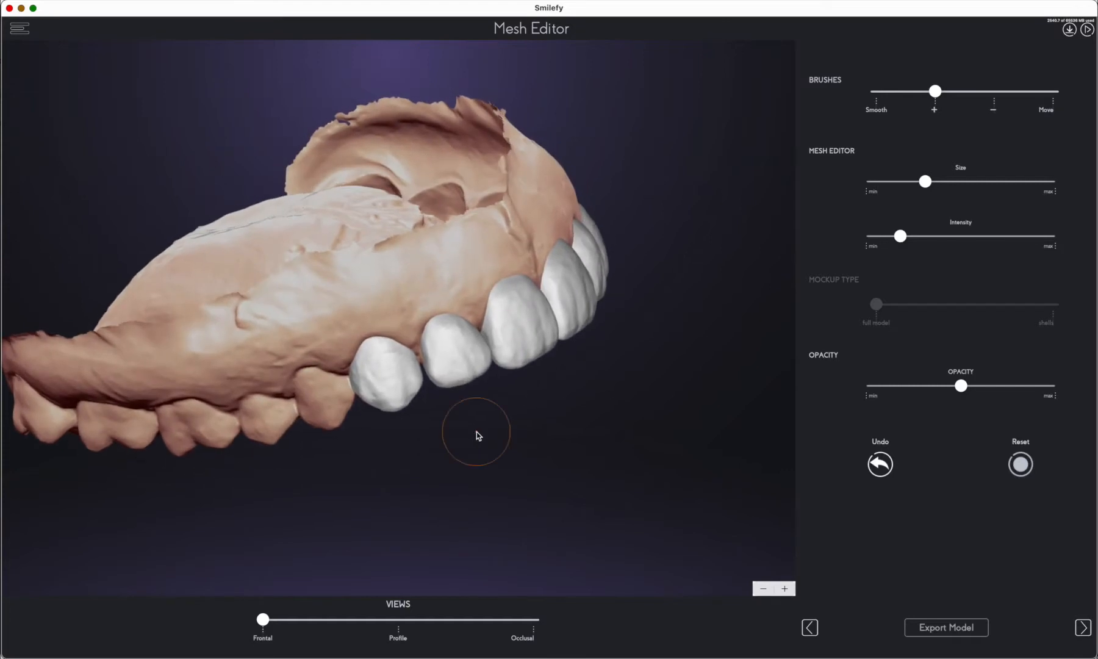
pyautogui.click(1052, 87)
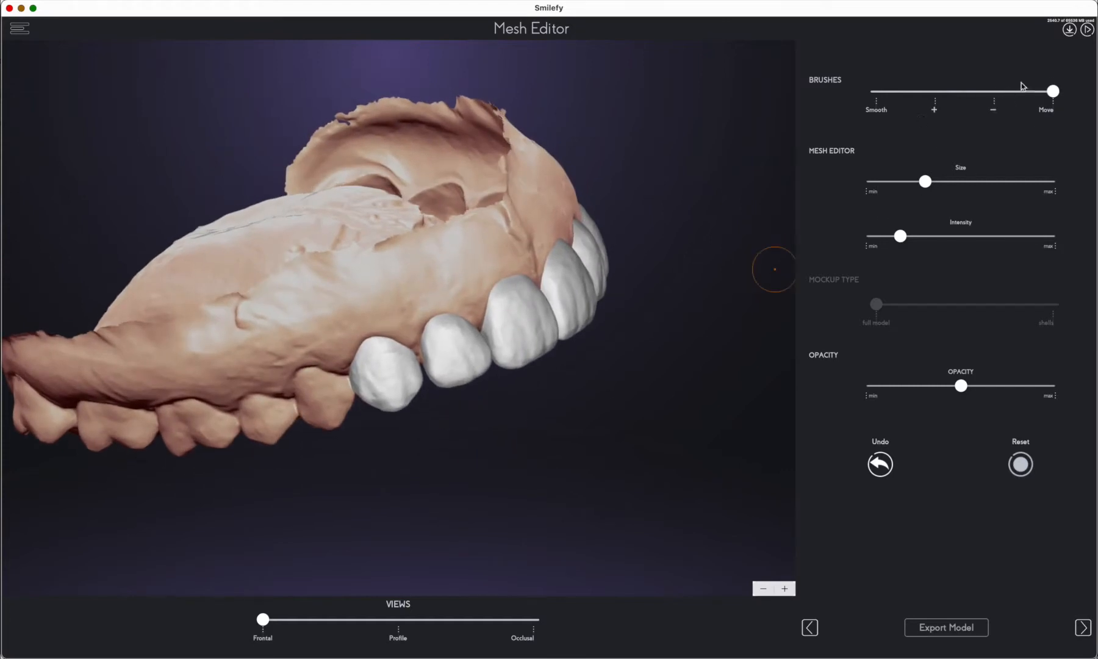
pyautogui.moveTo(927, 183); pyautogui.dragTo(1017, 183)
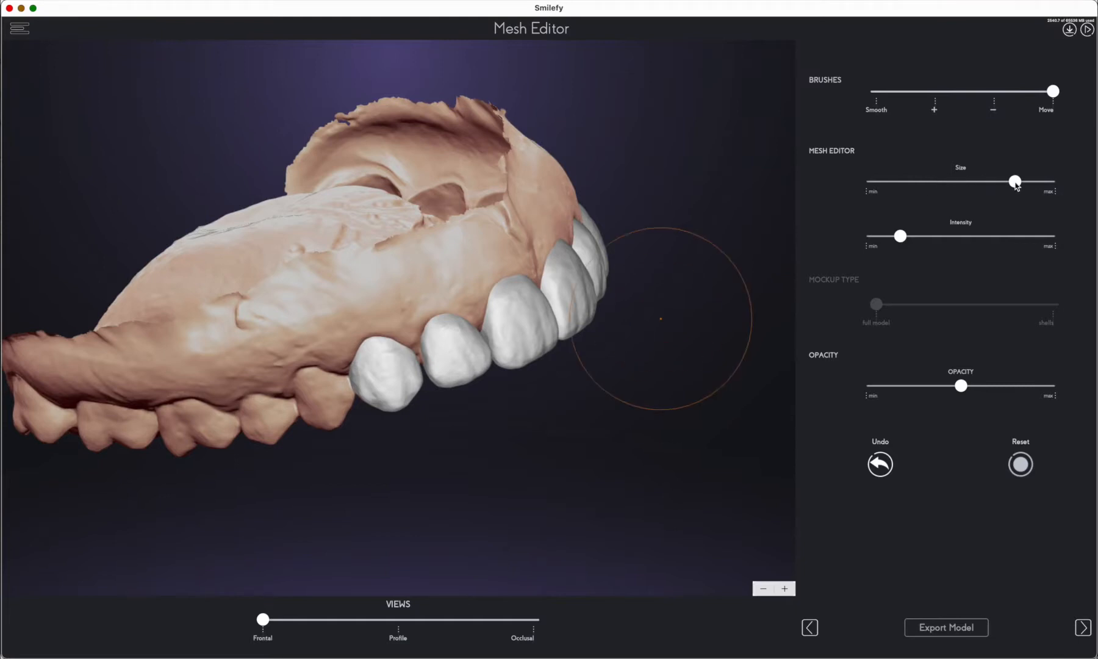
pyautogui.moveTo(382, 347)
pyautogui.mouseDown()
pyautogui.moveTo(372, 360)
pyautogui.moveTo(376, 398)
pyautogui.mouseUp()
pyautogui.moveTo(408, 366); pyautogui.dragTo(377, 367)
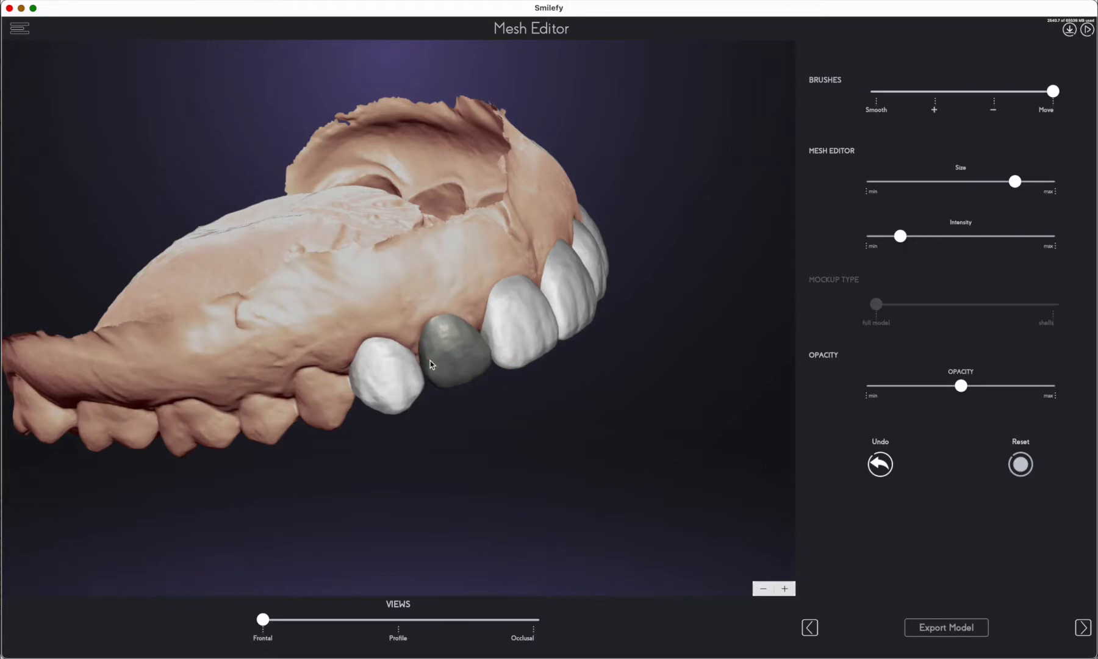
# Step: Examine the designed upper front teeth from the front, from the patient's left side and in the Occlusal view
pyautogui.moveTo(494, 432)
pyautogui.mouseDown()
pyautogui.moveTo(424, 471)
pyautogui.moveTo(363, 458)
pyautogui.mouseUp()
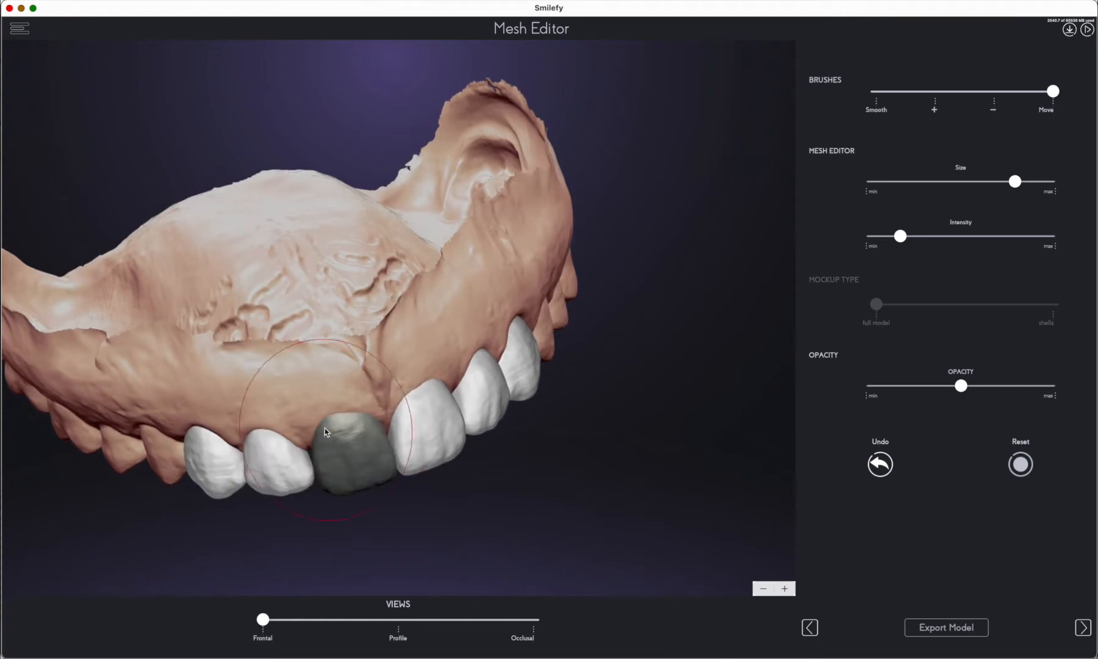
pyautogui.moveTo(494, 518); pyautogui.dragTo(447, 518)
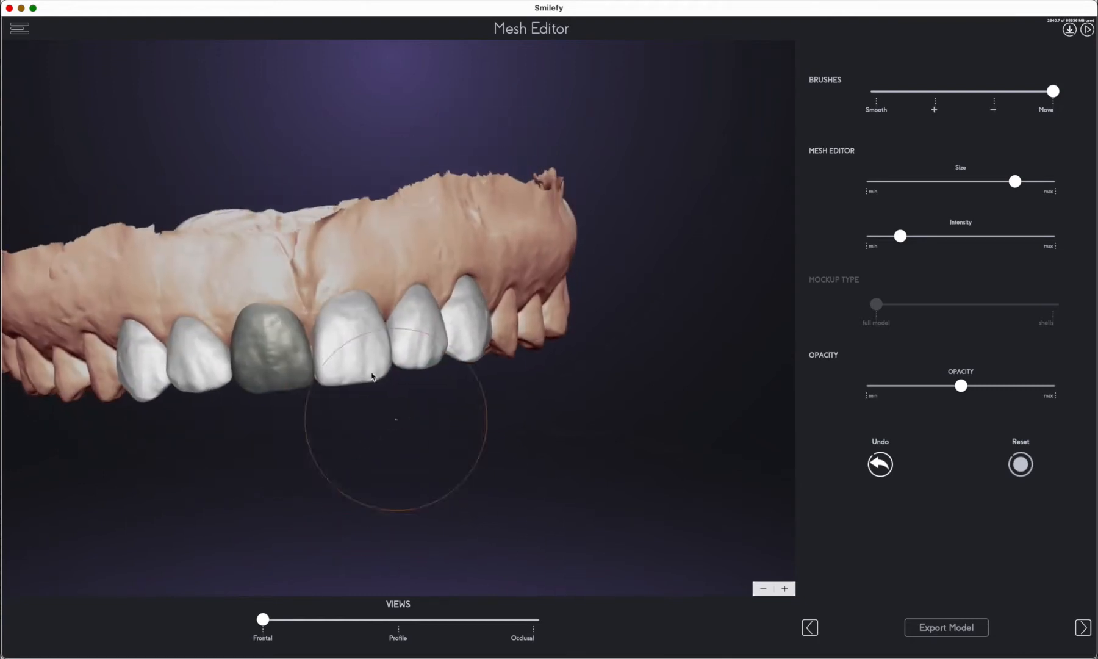
pyautogui.moveTo(397, 448); pyautogui.dragTo(328, 461)
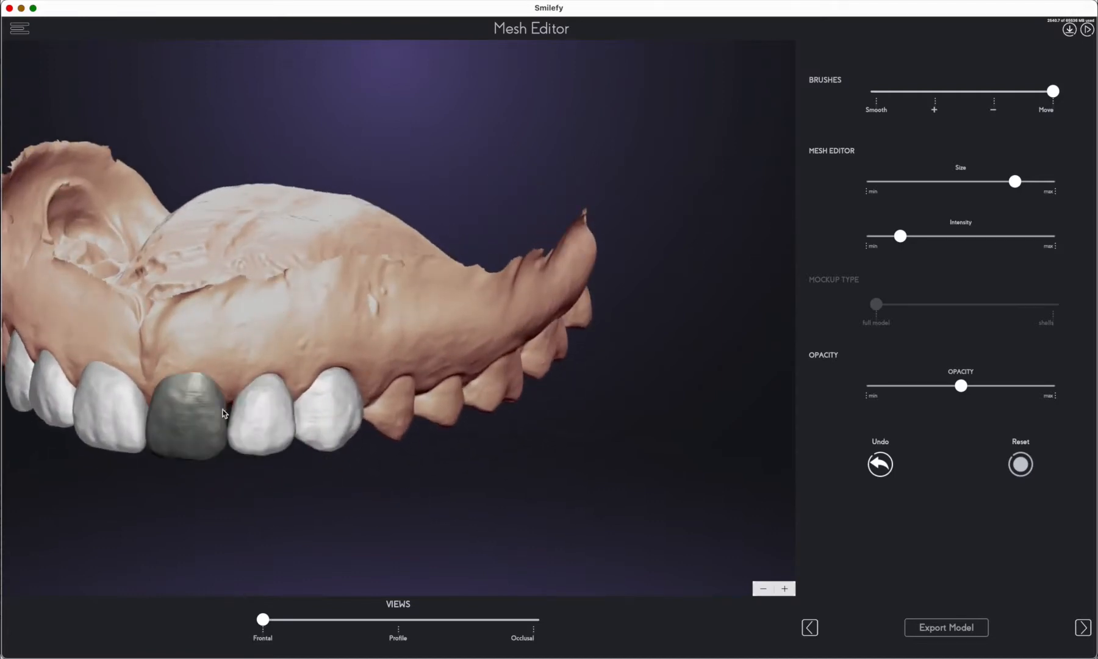
pyautogui.moveTo(305, 483); pyautogui.dragTo(240, 427)
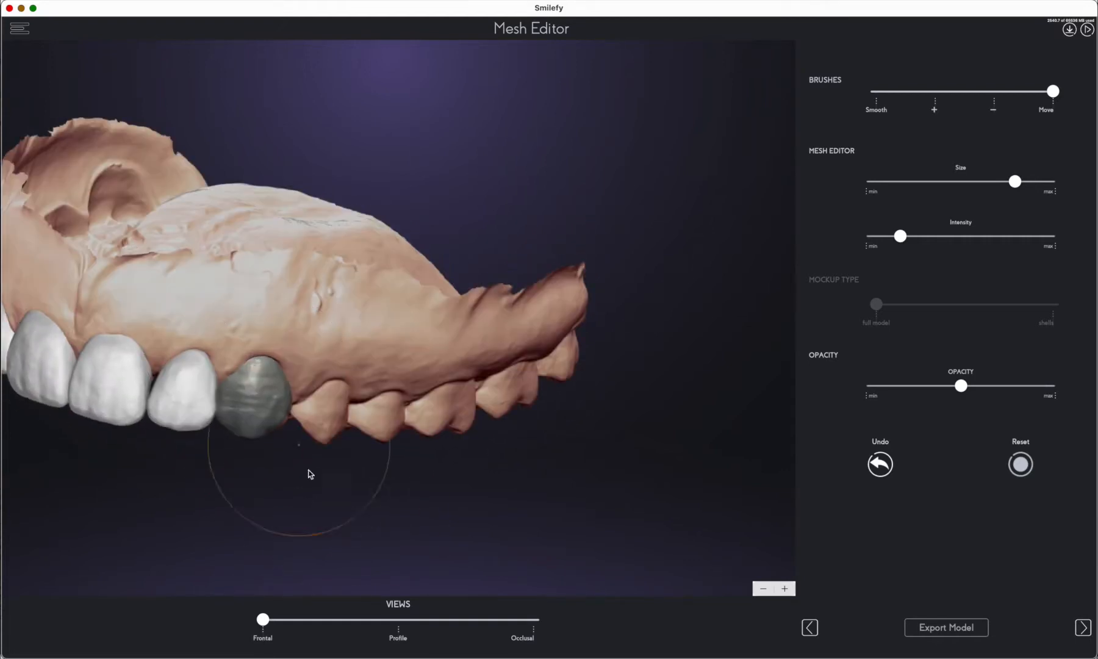
pyautogui.moveTo(310, 474); pyautogui.dragTo(270, 417)
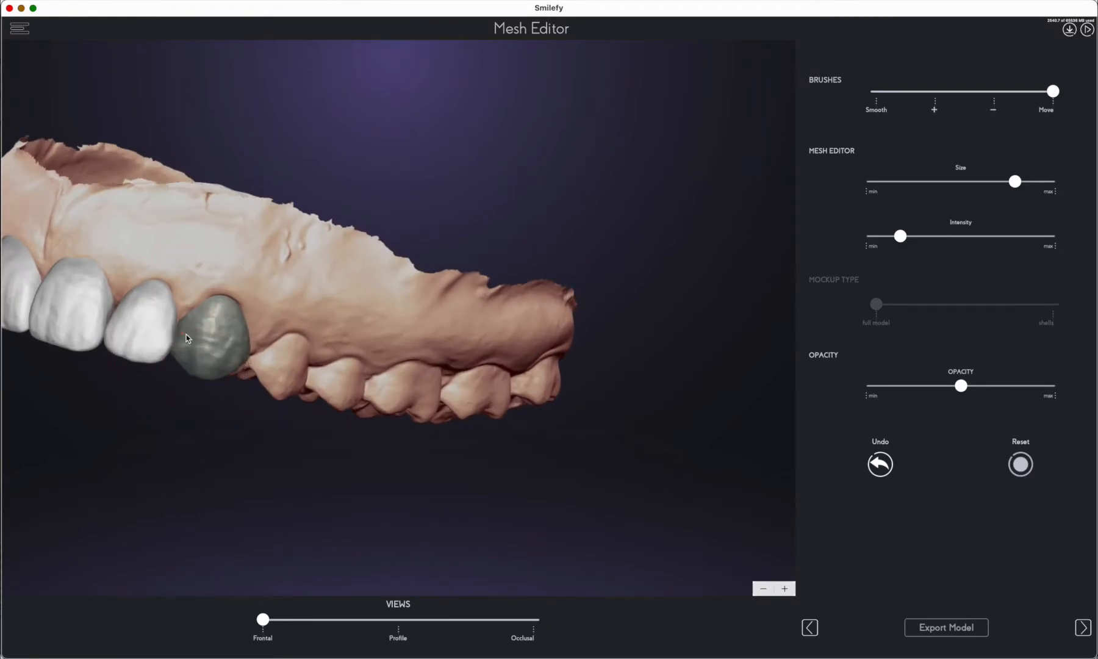
pyautogui.moveTo(235, 368); pyautogui.dragTo(356, 269)
pyautogui.click(763, 589)
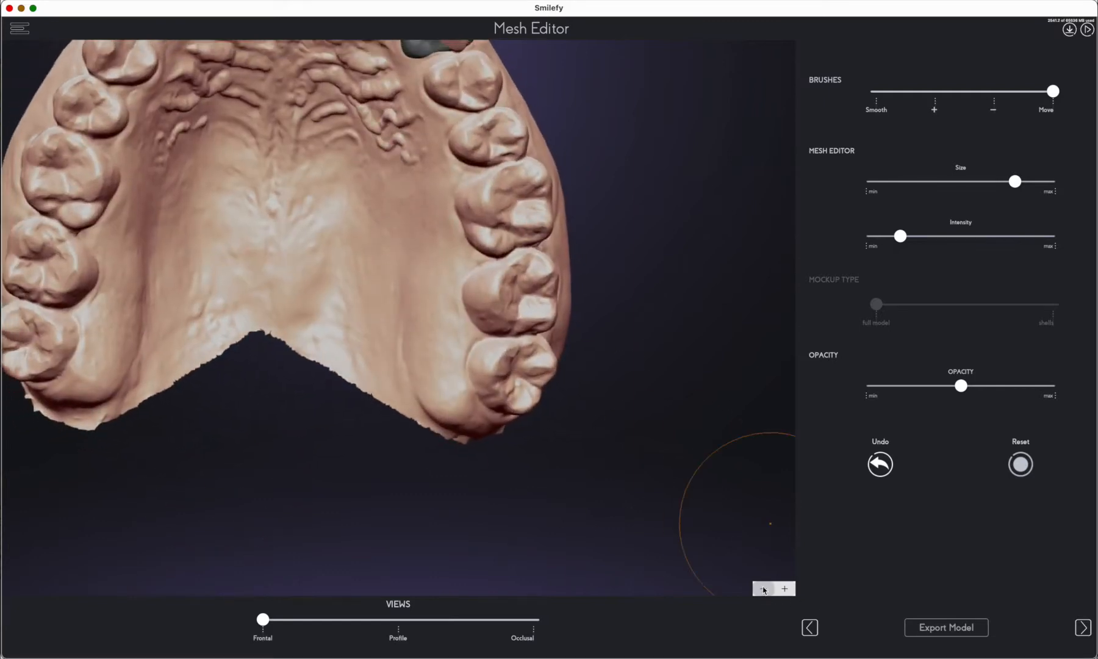
pyautogui.click(536, 624)
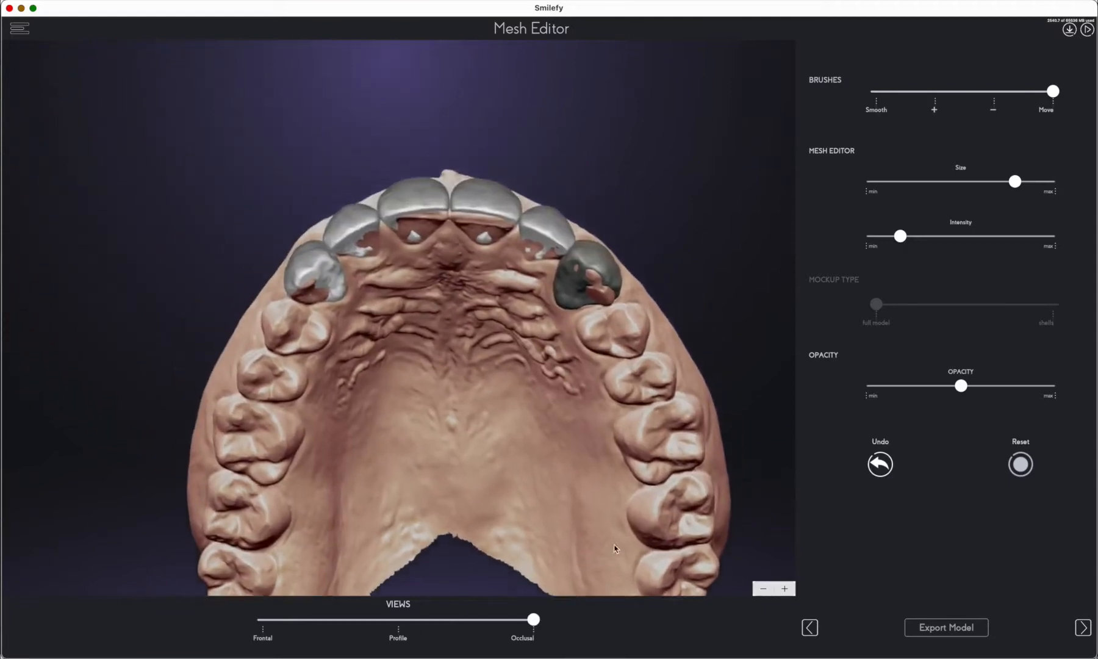
# Step: Reduce the excess palatal material on the upper left canine, upper left lateral incisor and both central incisors with the minus brush
pyautogui.moveTo(695, 334); pyautogui.dragTo(716, 287)
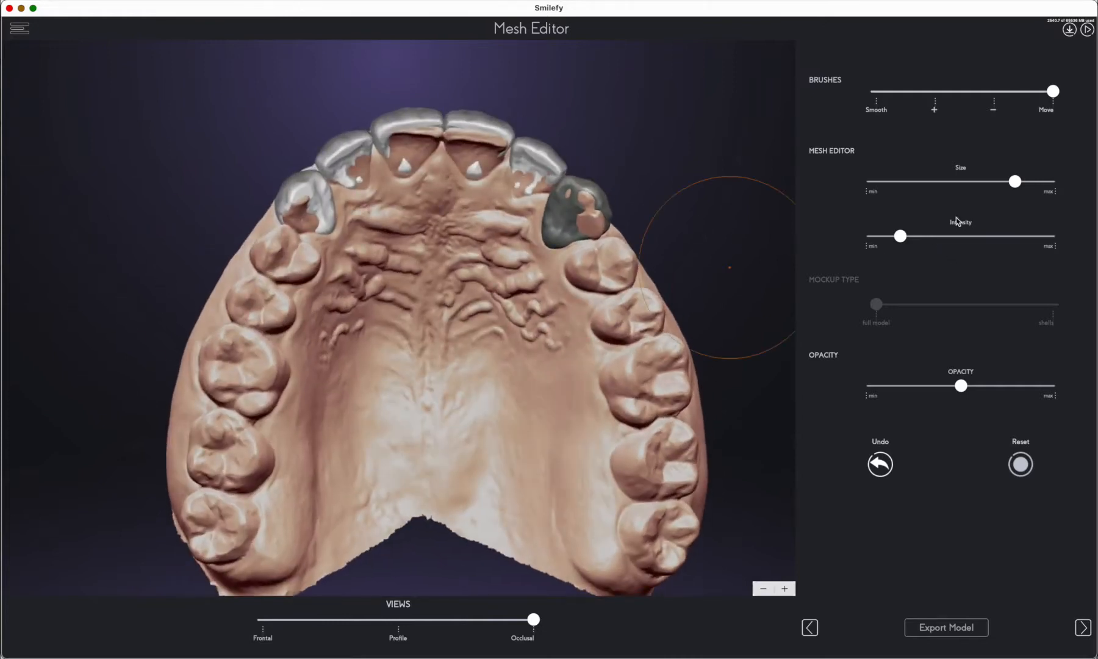
pyautogui.click(1013, 92)
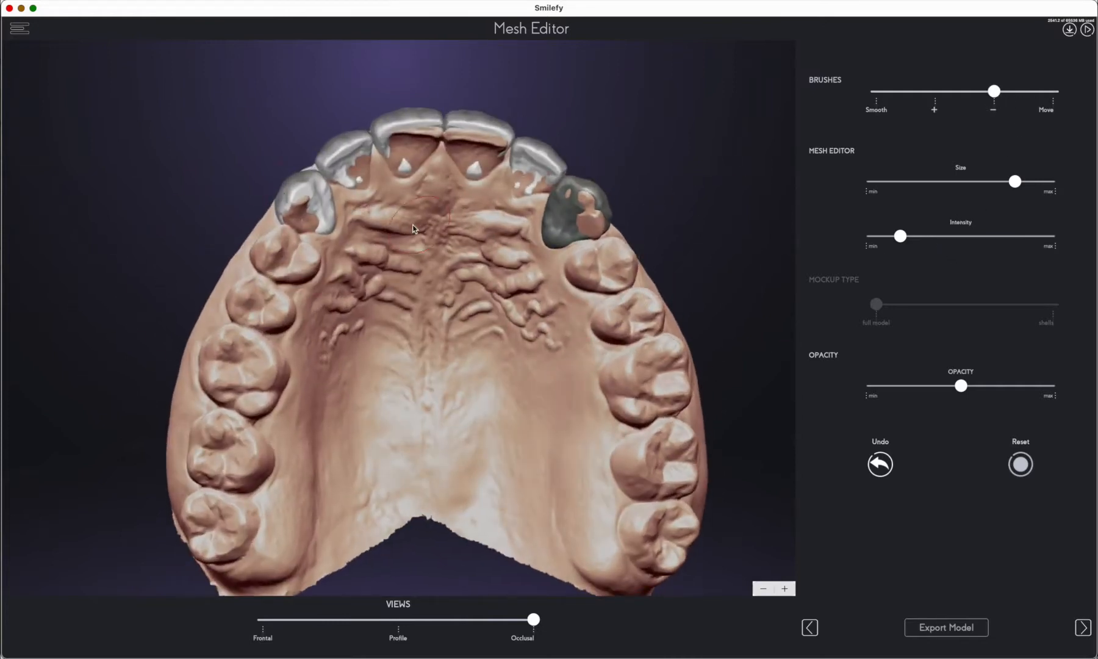
pyautogui.click(877, 102)
pyautogui.click(937, 98)
pyautogui.moveTo(928, 95)
pyautogui.mouseDown()
pyautogui.moveTo(883, 105)
pyautogui.moveTo(1000, 99)
pyautogui.mouseUp()
pyautogui.moveTo(574, 235)
pyautogui.mouseDown()
pyautogui.moveTo(559, 237)
pyautogui.moveTo(569, 205)
pyautogui.moveTo(555, 198)
pyautogui.mouseUp()
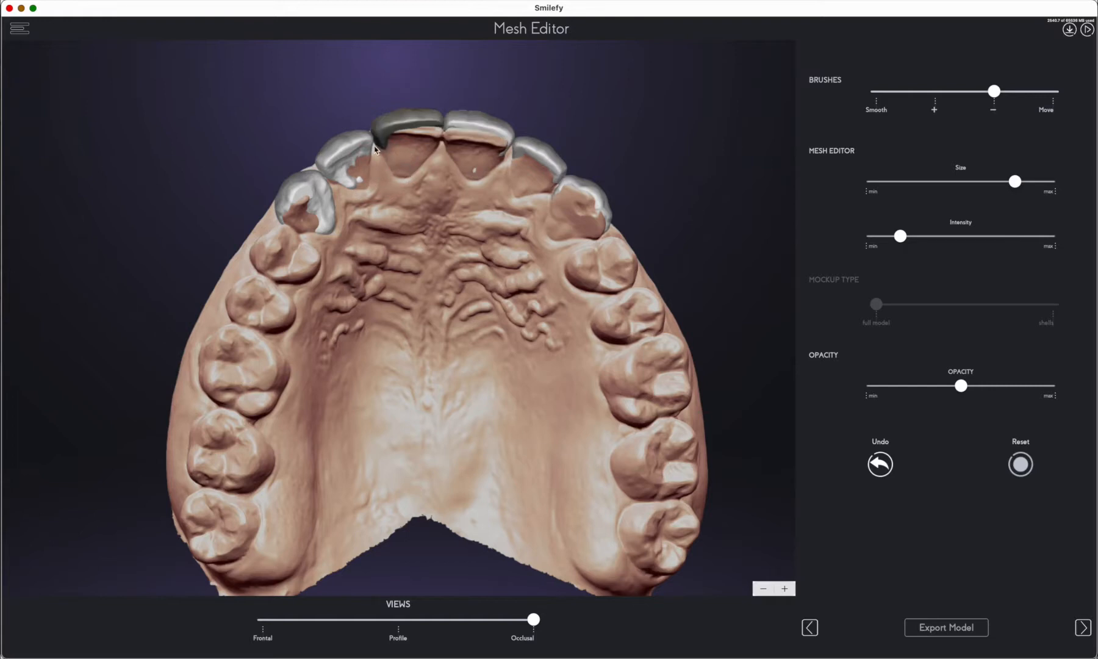
# Step: Reduce the palatal surfaces of the upper right lateral incisor and canine with the minus brush, undoing unwanted strokes
pyautogui.moveTo(359, 183); pyautogui.dragTo(349, 181)
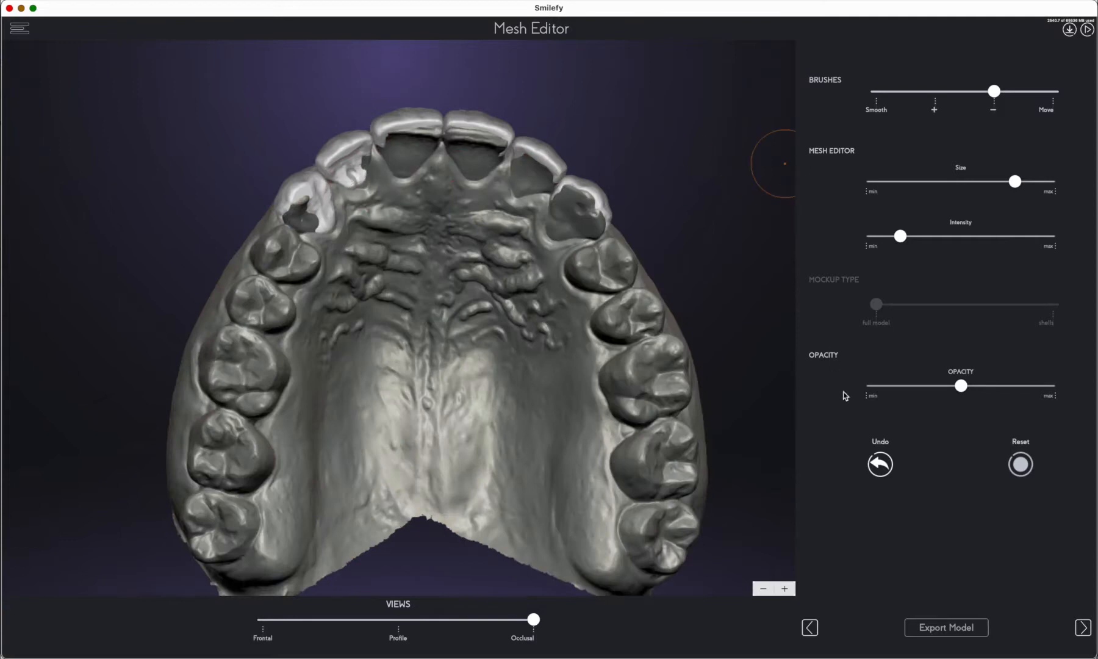
pyautogui.click(880, 464)
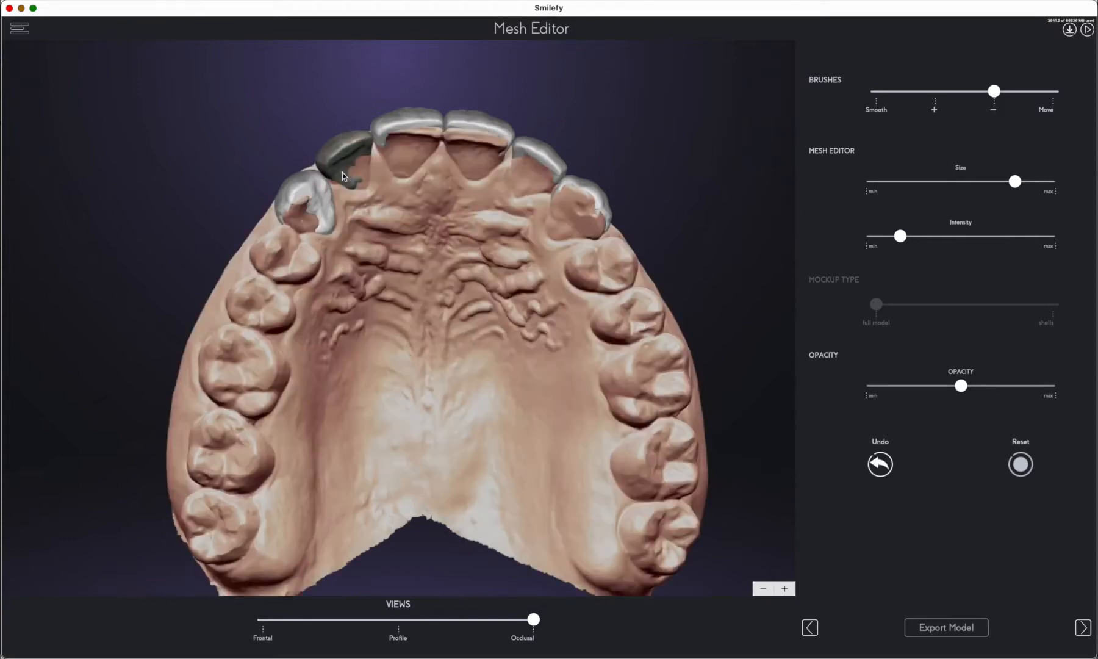
pyautogui.click(879, 463)
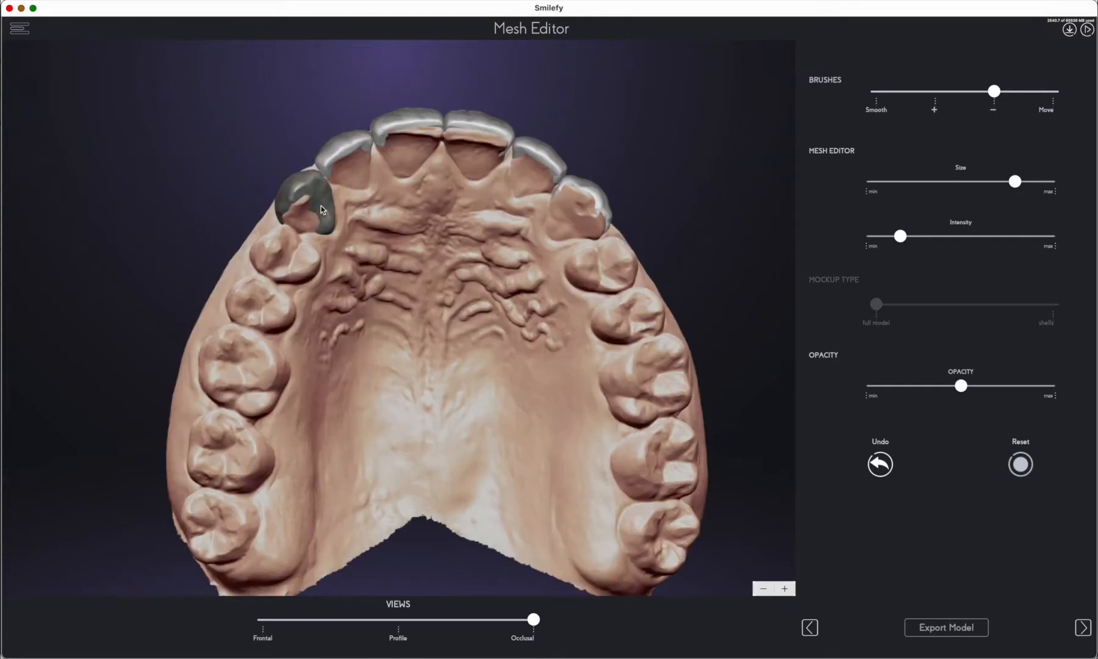
pyautogui.moveTo(323, 185); pyautogui.dragTo(329, 232)
pyautogui.moveTo(714, 137); pyautogui.dragTo(507, 460)
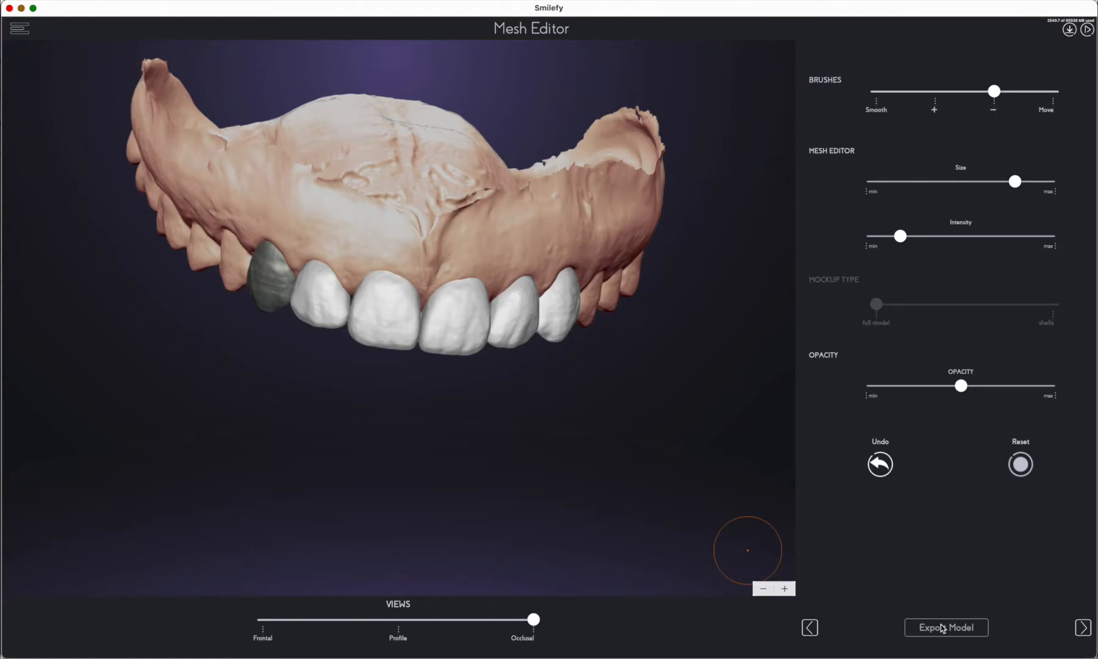
# Step: Save the case with the edited mesh and go to Case Management
pyautogui.click(1083, 630)
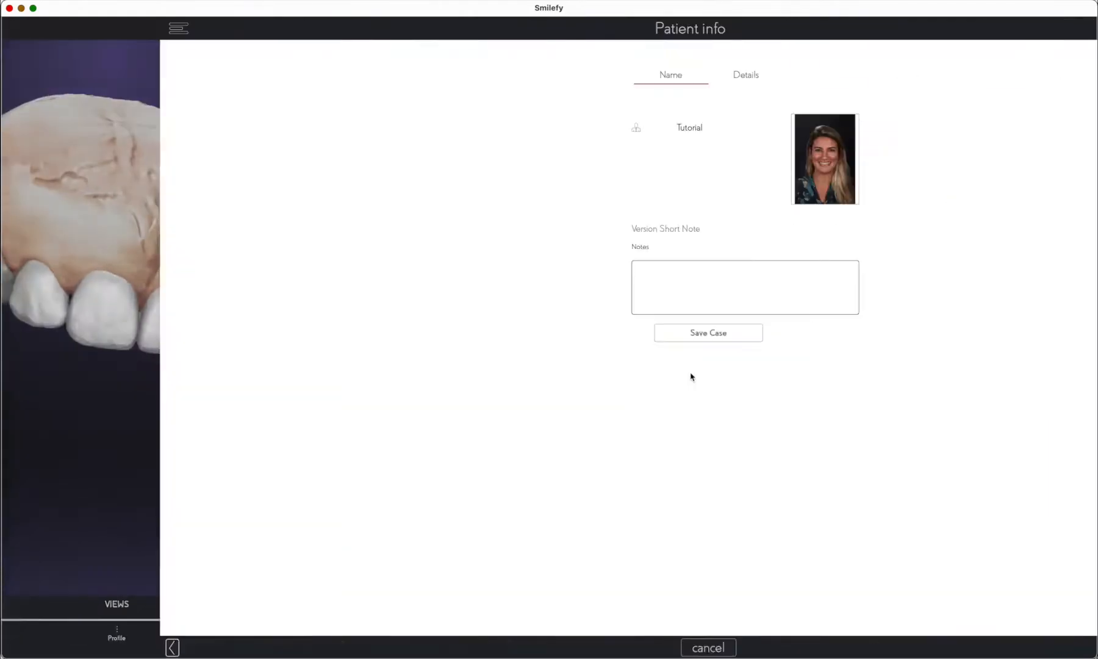
pyautogui.click(536, 334)
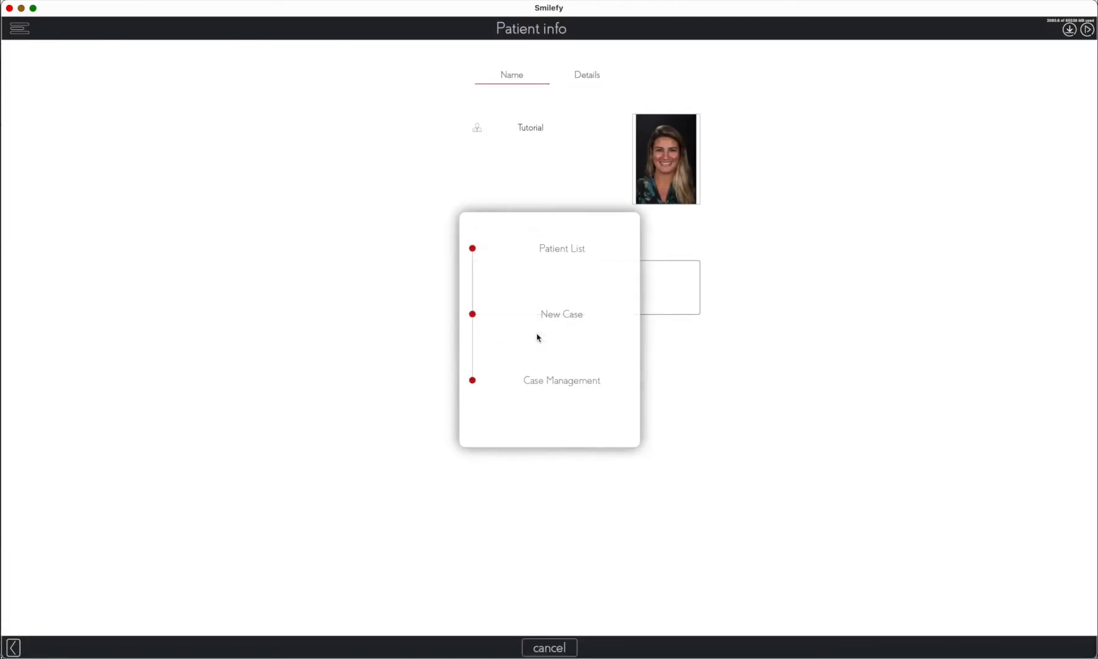
pyautogui.click(558, 378)
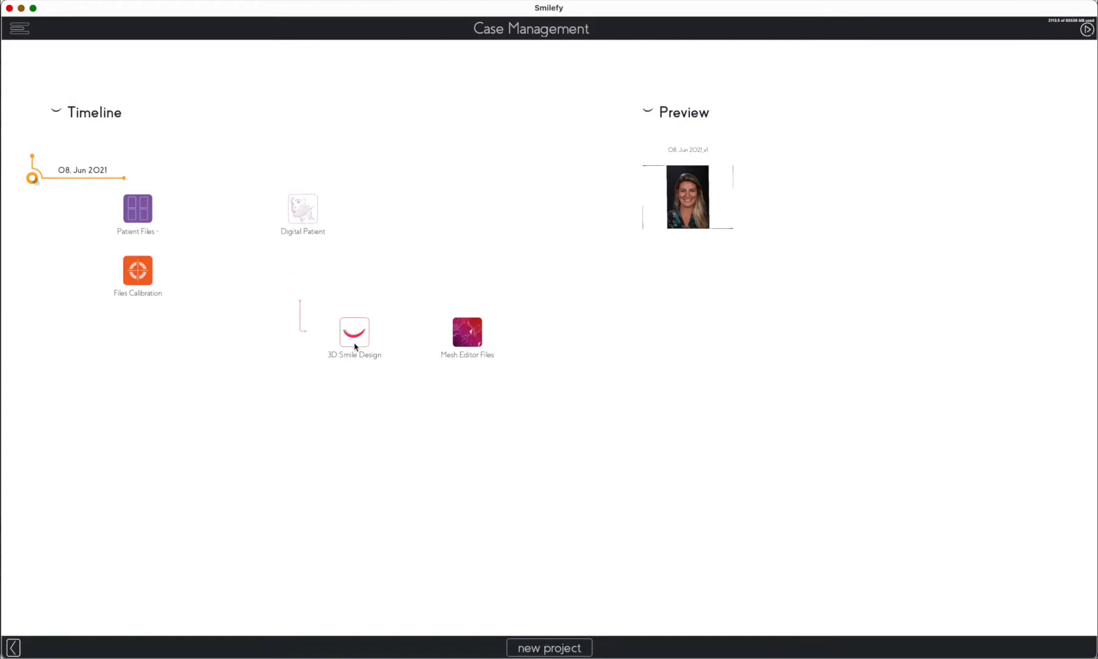
# Step: Open the Digital Patient with Design_v1_ at maximum visibility and start exporting from its 3D view
pyautogui.click(308, 212)
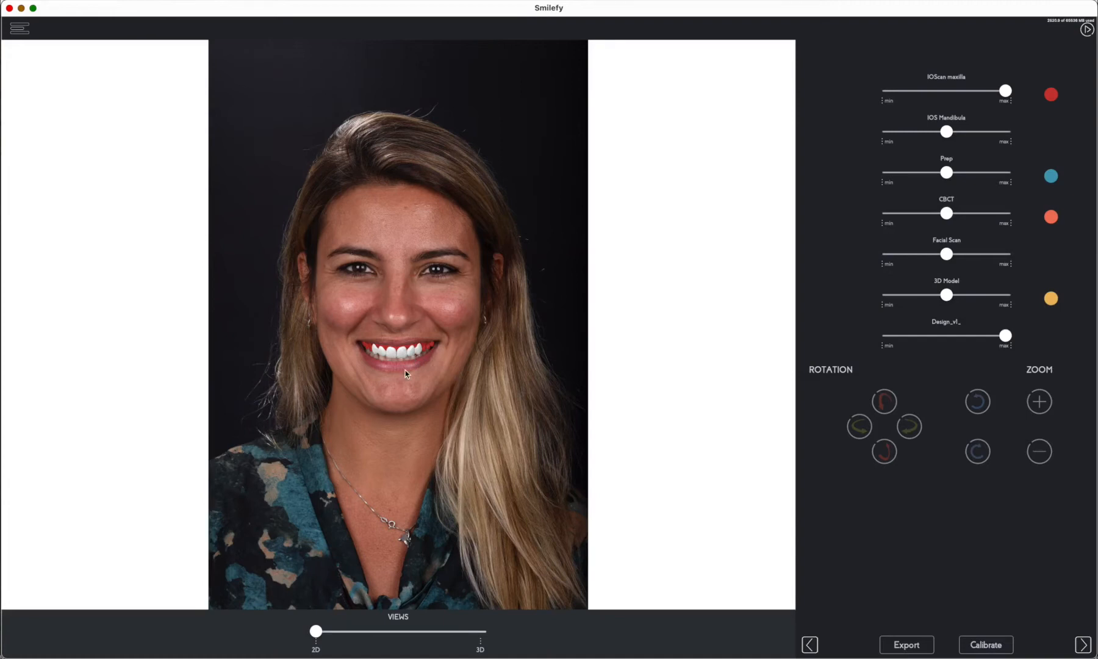
pyautogui.moveTo(1005, 335)
pyautogui.mouseDown()
pyautogui.moveTo(865, 338)
pyautogui.moveTo(1065, 340)
pyautogui.moveTo(893, 337)
pyautogui.moveTo(1014, 339)
pyautogui.mouseUp()
pyautogui.moveTo(1006, 336)
pyautogui.mouseDown()
pyautogui.moveTo(908, 348)
pyautogui.moveTo(1046, 352)
pyautogui.moveTo(1047, 340)
pyautogui.moveTo(887, 343)
pyautogui.moveTo(1006, 336)
pyautogui.mouseUp()
pyautogui.moveTo(1005, 337); pyautogui.dragTo(1067, 345)
pyautogui.click(915, 647)
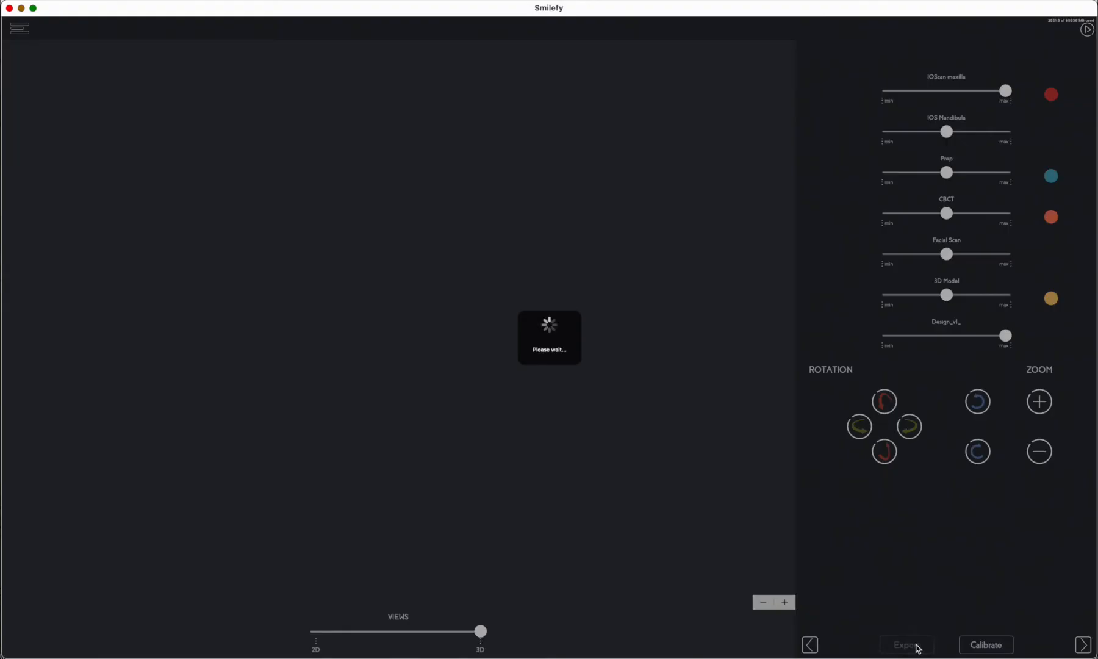